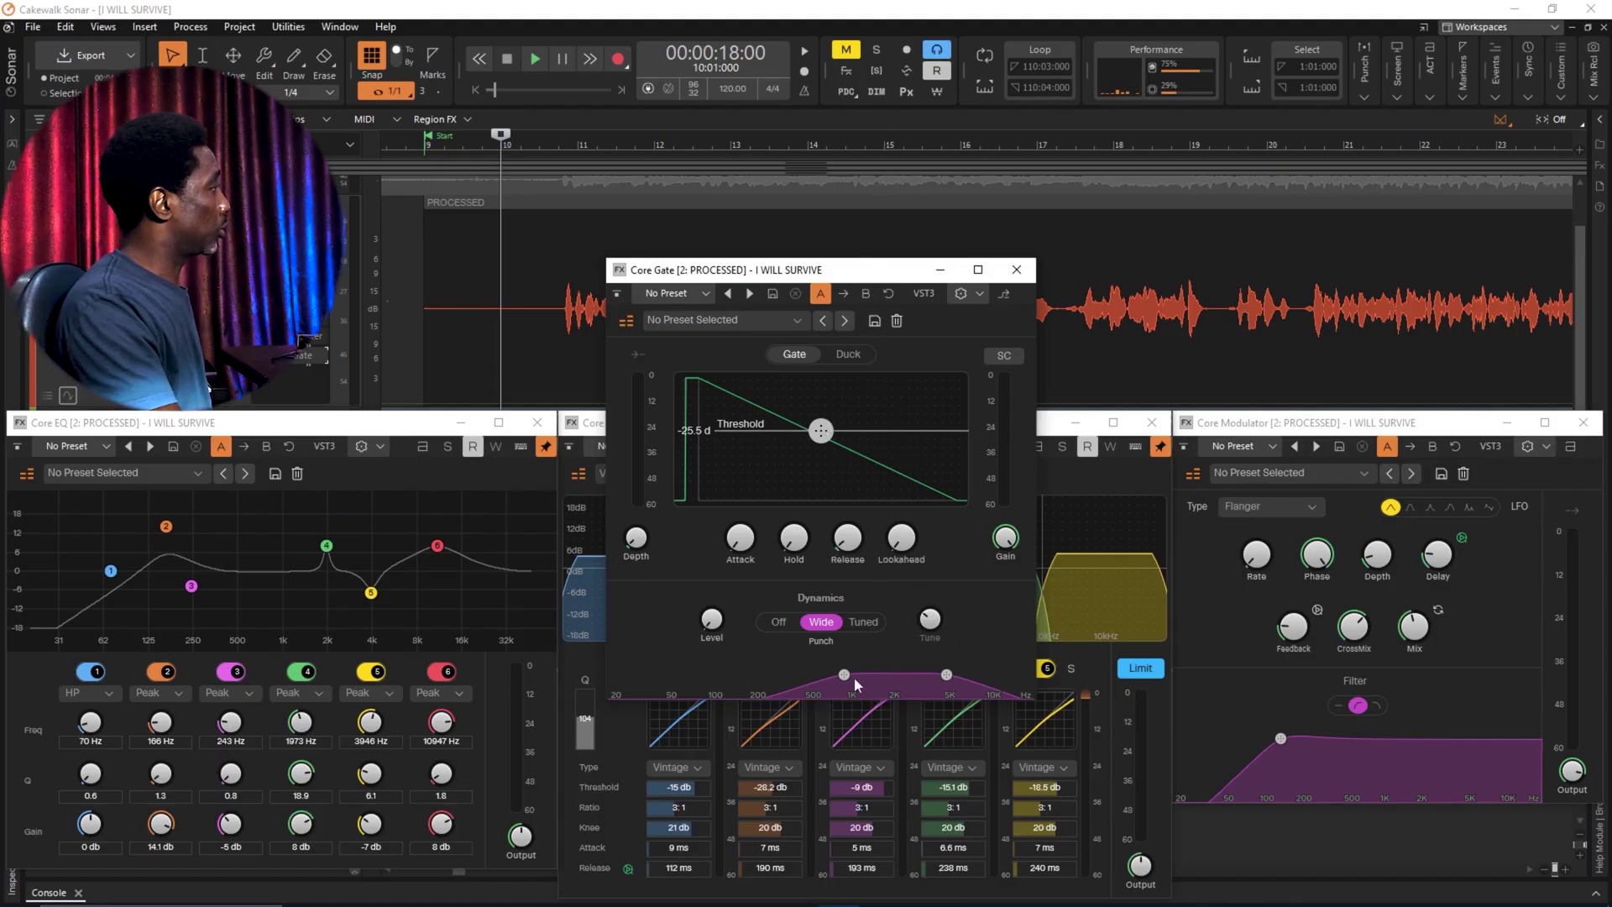
Step: Extend the Core Gate filter toward the lows, lower its threshold to about -44.5 dB and switch it to Duck mode
{"action": "left_click_drag", "start_coordinate": [843, 674], "coordinate": [773, 674]}
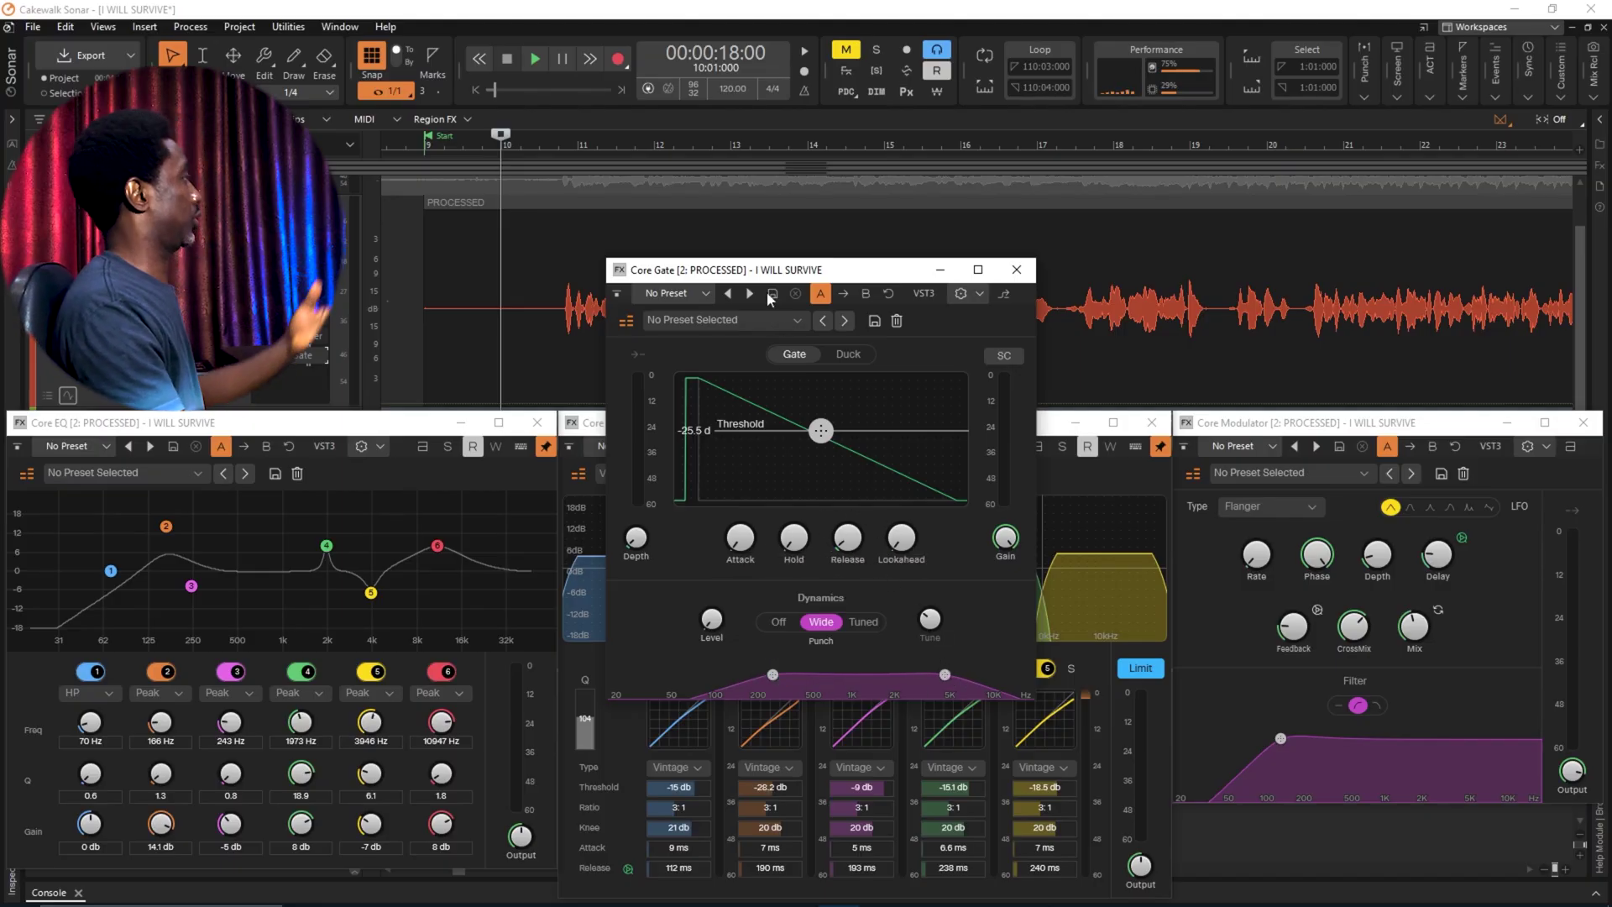
{"action": "left_click_drag", "start_coordinate": [818, 431], "coordinate": [869, 476]}
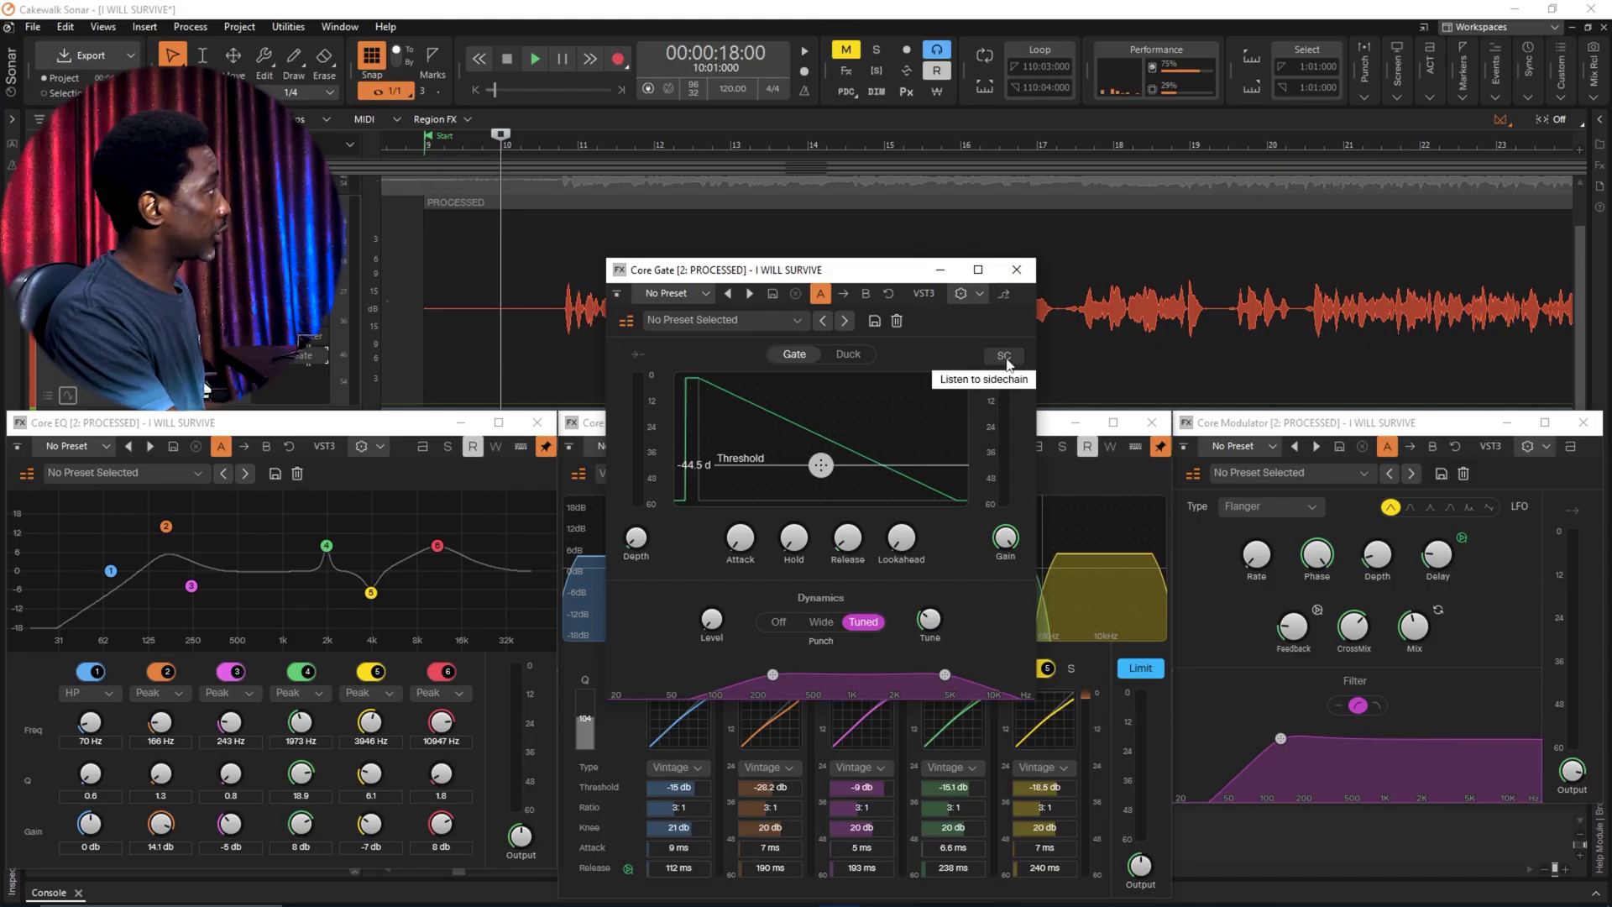
{"action": "left_click", "coordinate": [850, 356]}
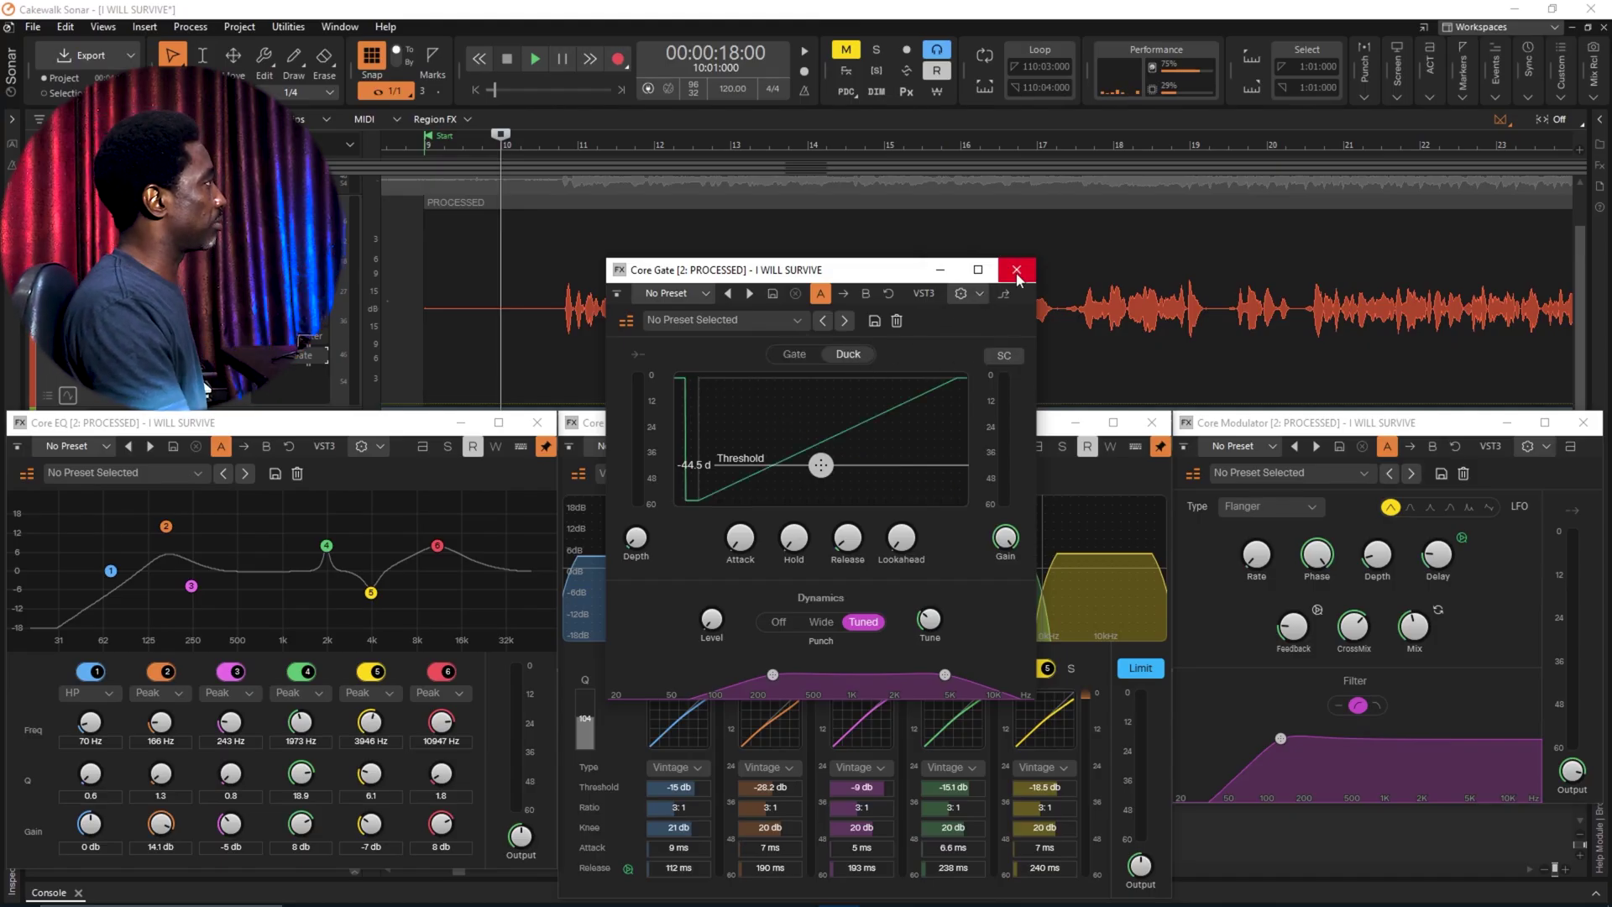
Step: View Core Gate's Core:fx factory presets and close the plug-in
{"action": "left_click", "coordinate": [800, 319]}
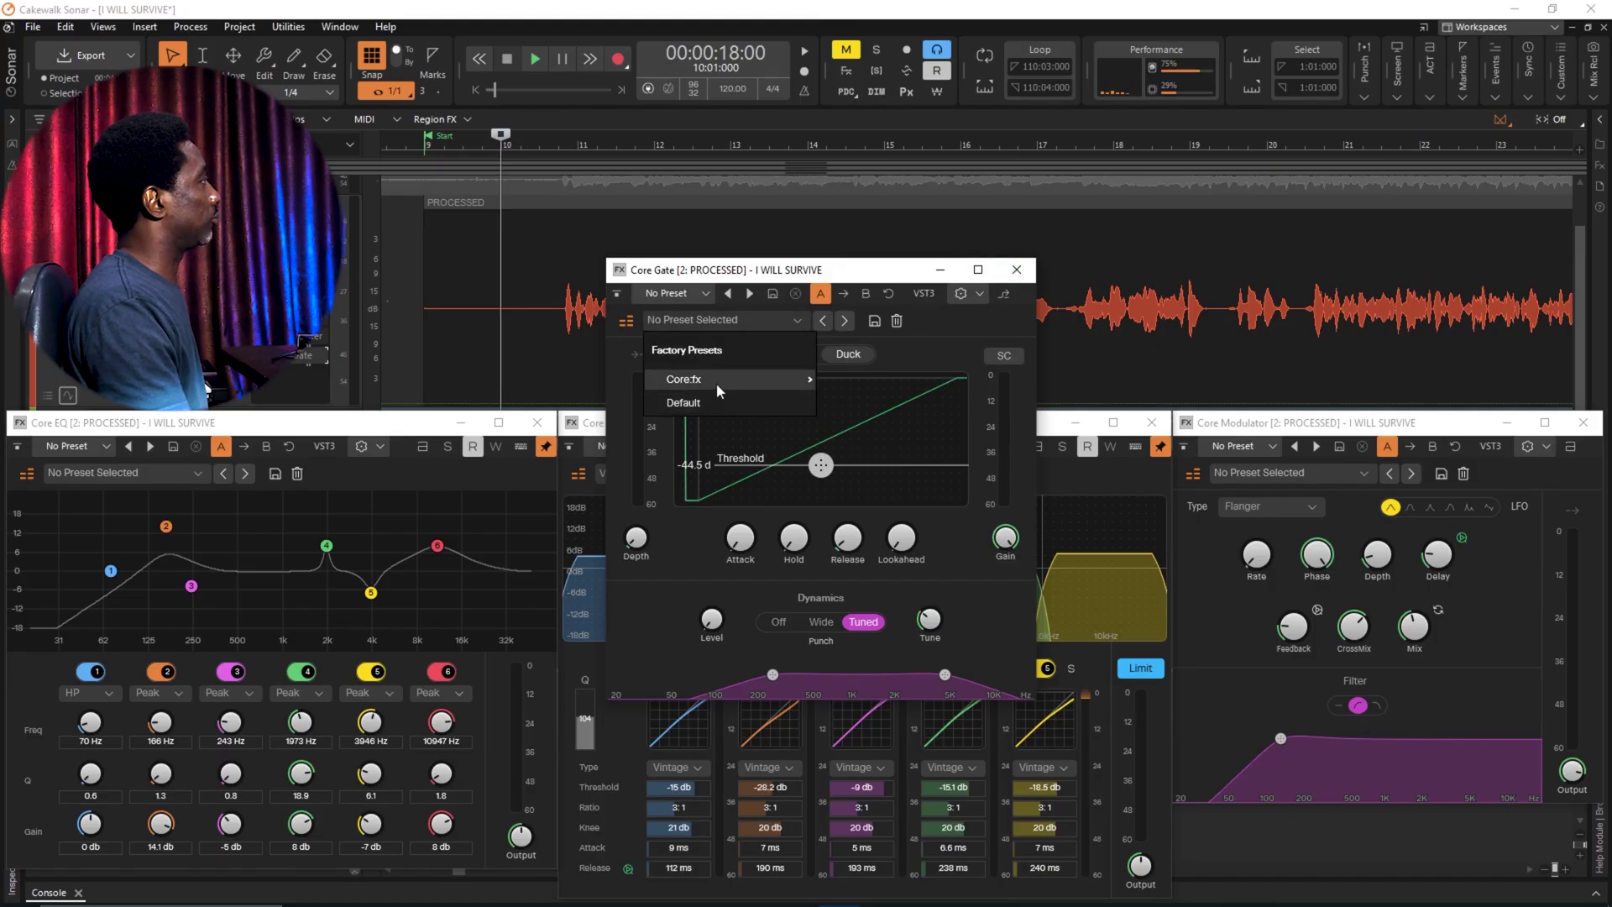
{"action": "mouse_move", "coordinate": [717, 383]}
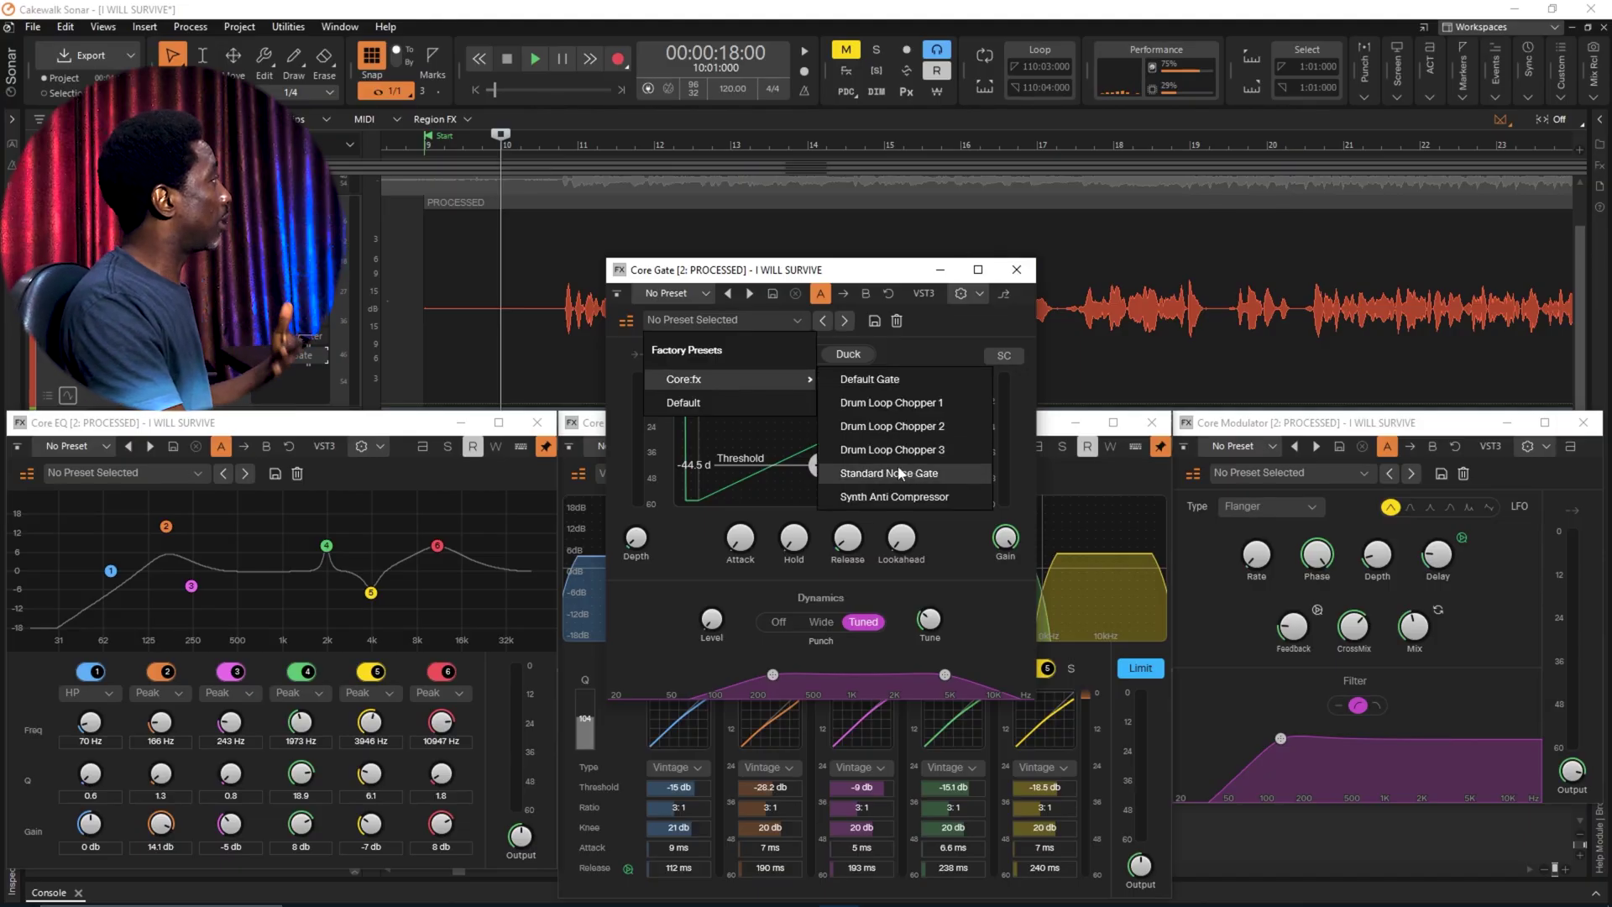
{"action": "left_click", "coordinate": [1016, 269]}
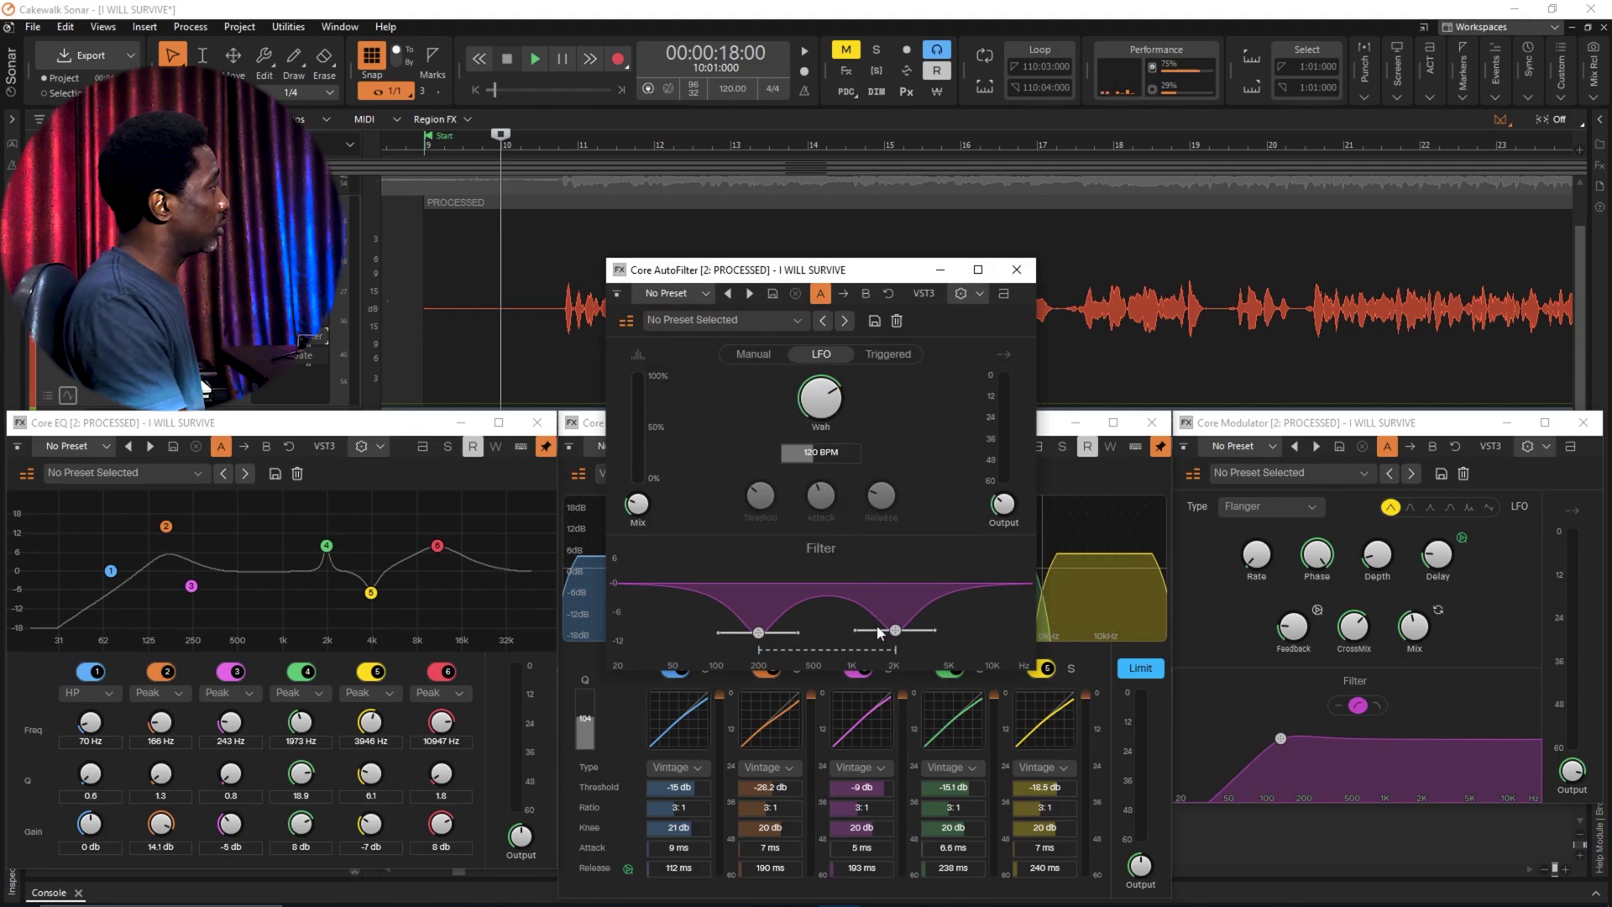
Step: Shift Core AutoFilter's low filter slightly higher in frequency and fine-tune its high filter
{"action": "left_click_drag", "start_coordinate": [758, 633], "coordinate": [769, 635]}
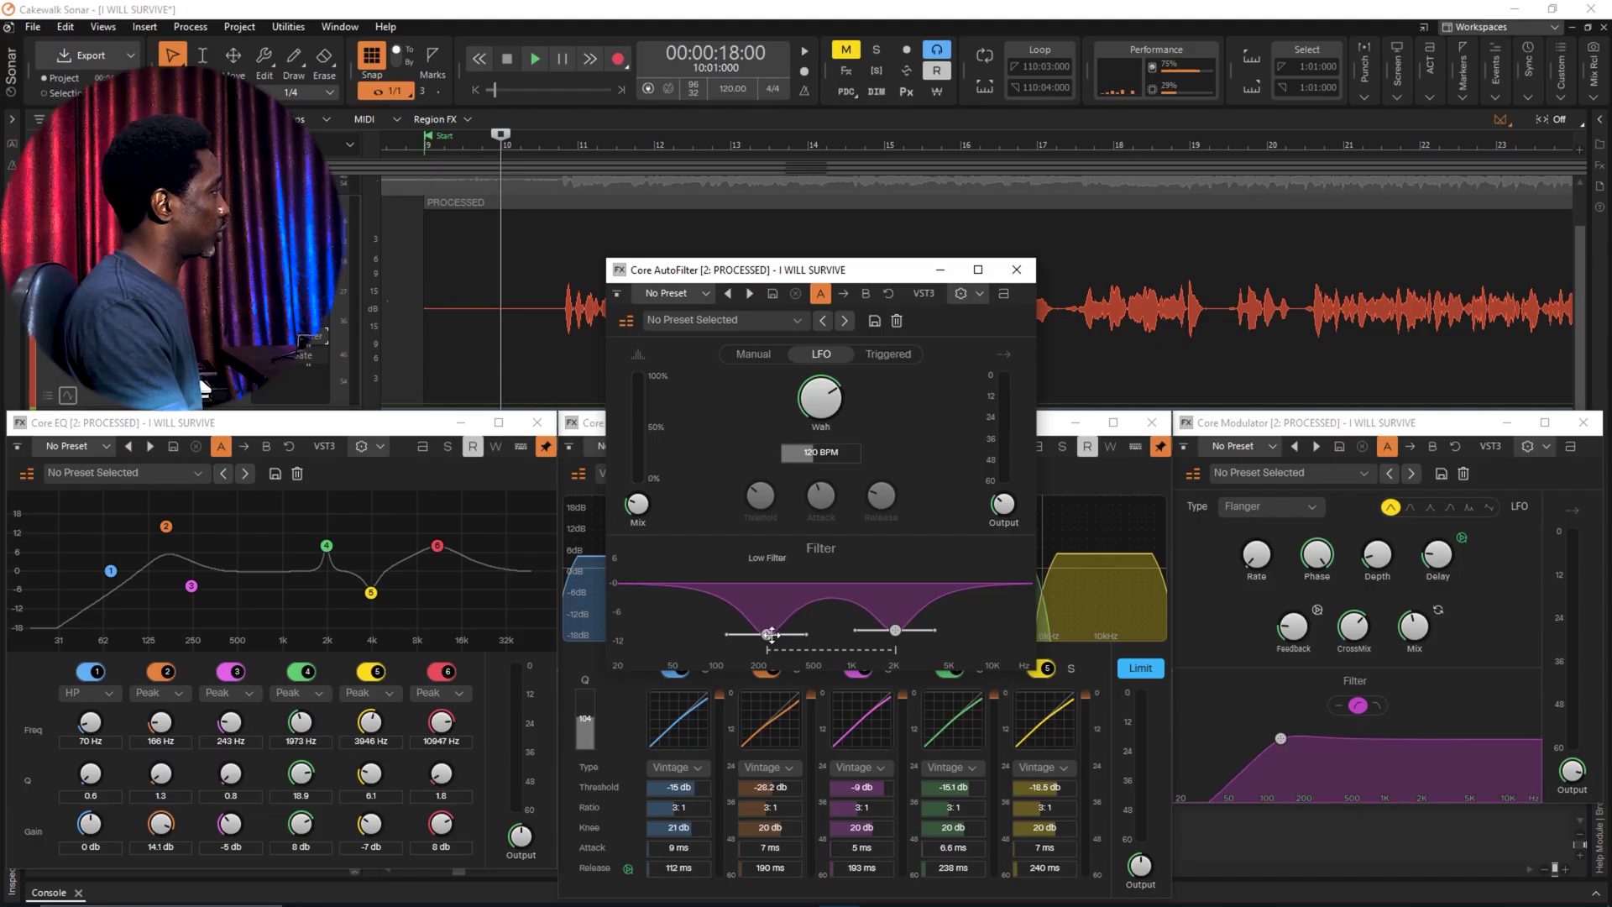
{"action": "left_click_drag", "start_coordinate": [895, 630], "coordinate": [898, 634]}
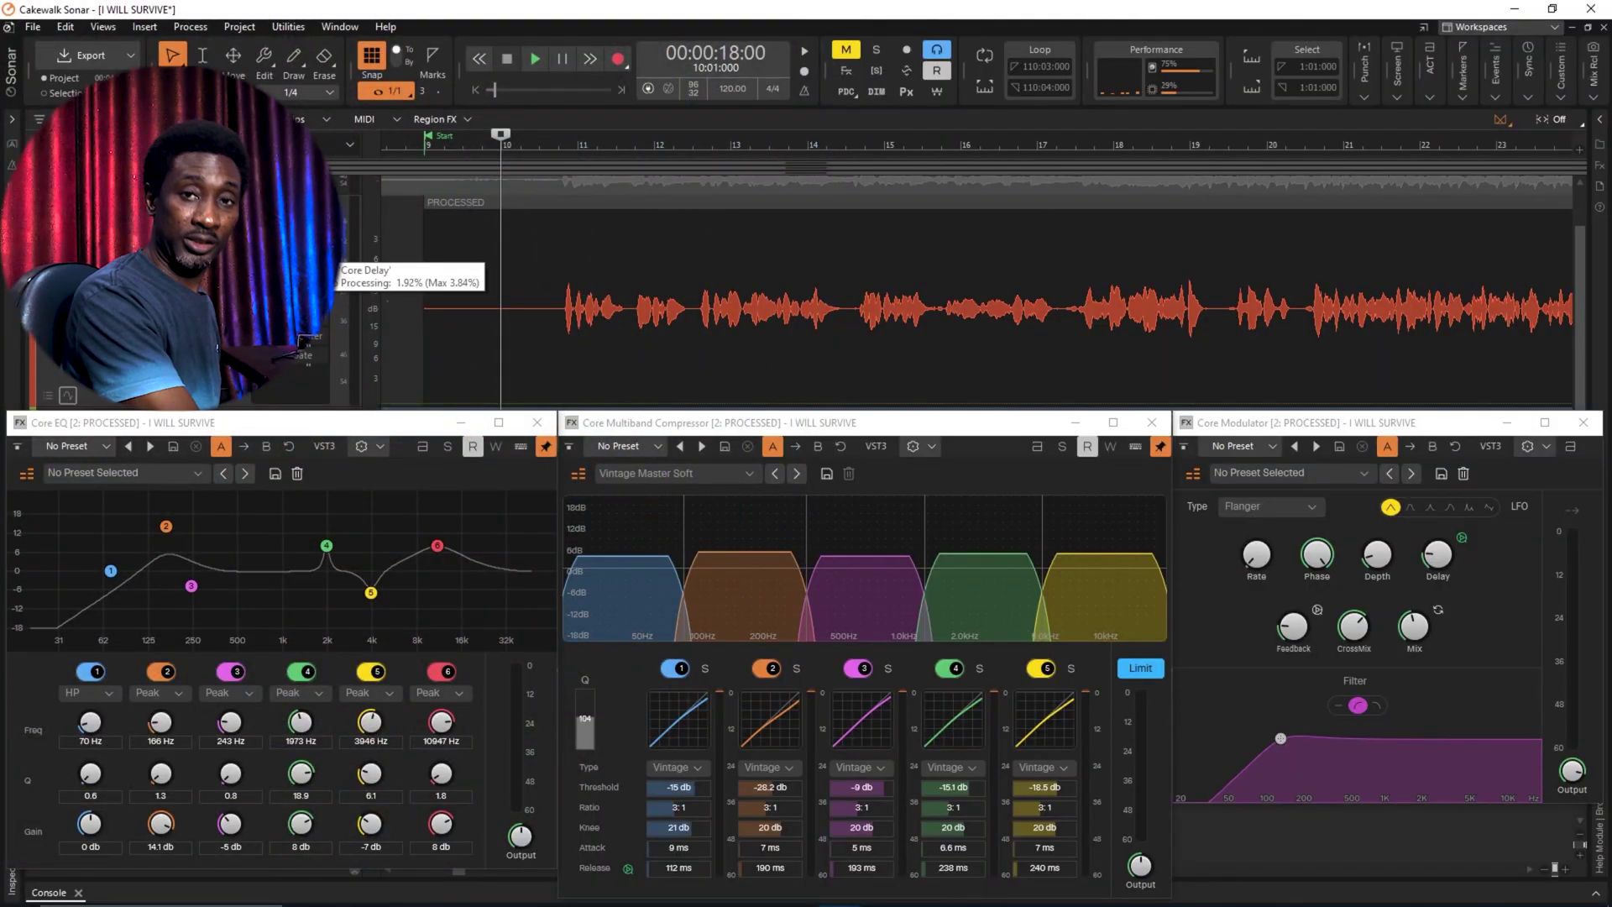
Step: Play the vocal and shift both Core Delay filter bands to slightly higher frequencies, with the plug-in window moved clear of the waveform
{"action": "left_click_drag", "start_coordinate": [836, 358], "coordinate": [768, 414]}
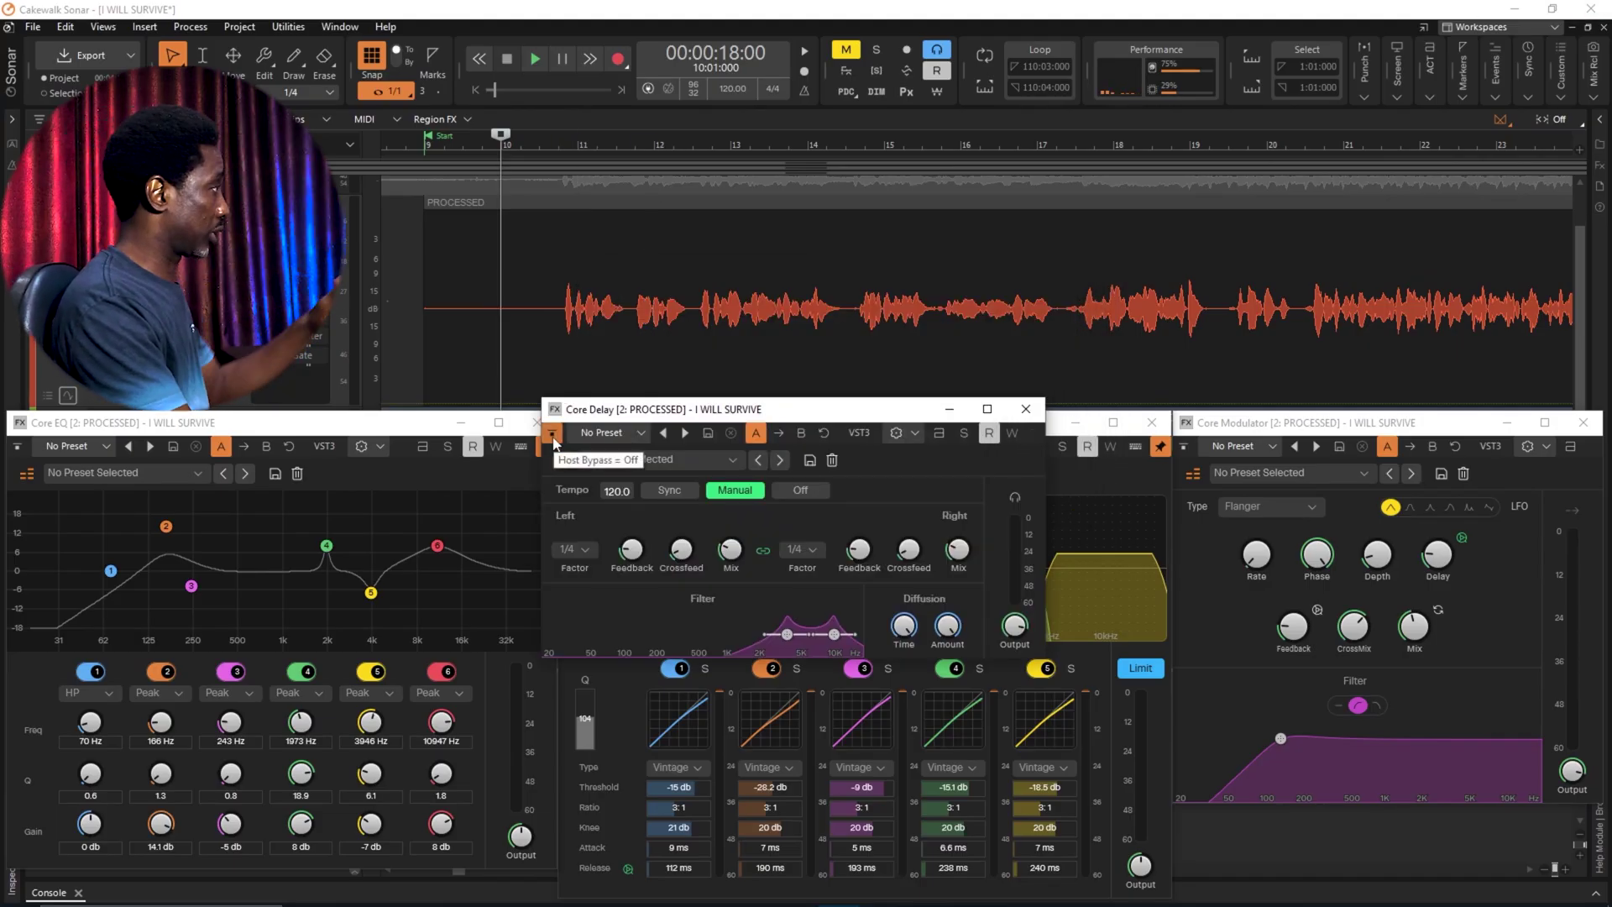
{"action": "key", "text": "space"}
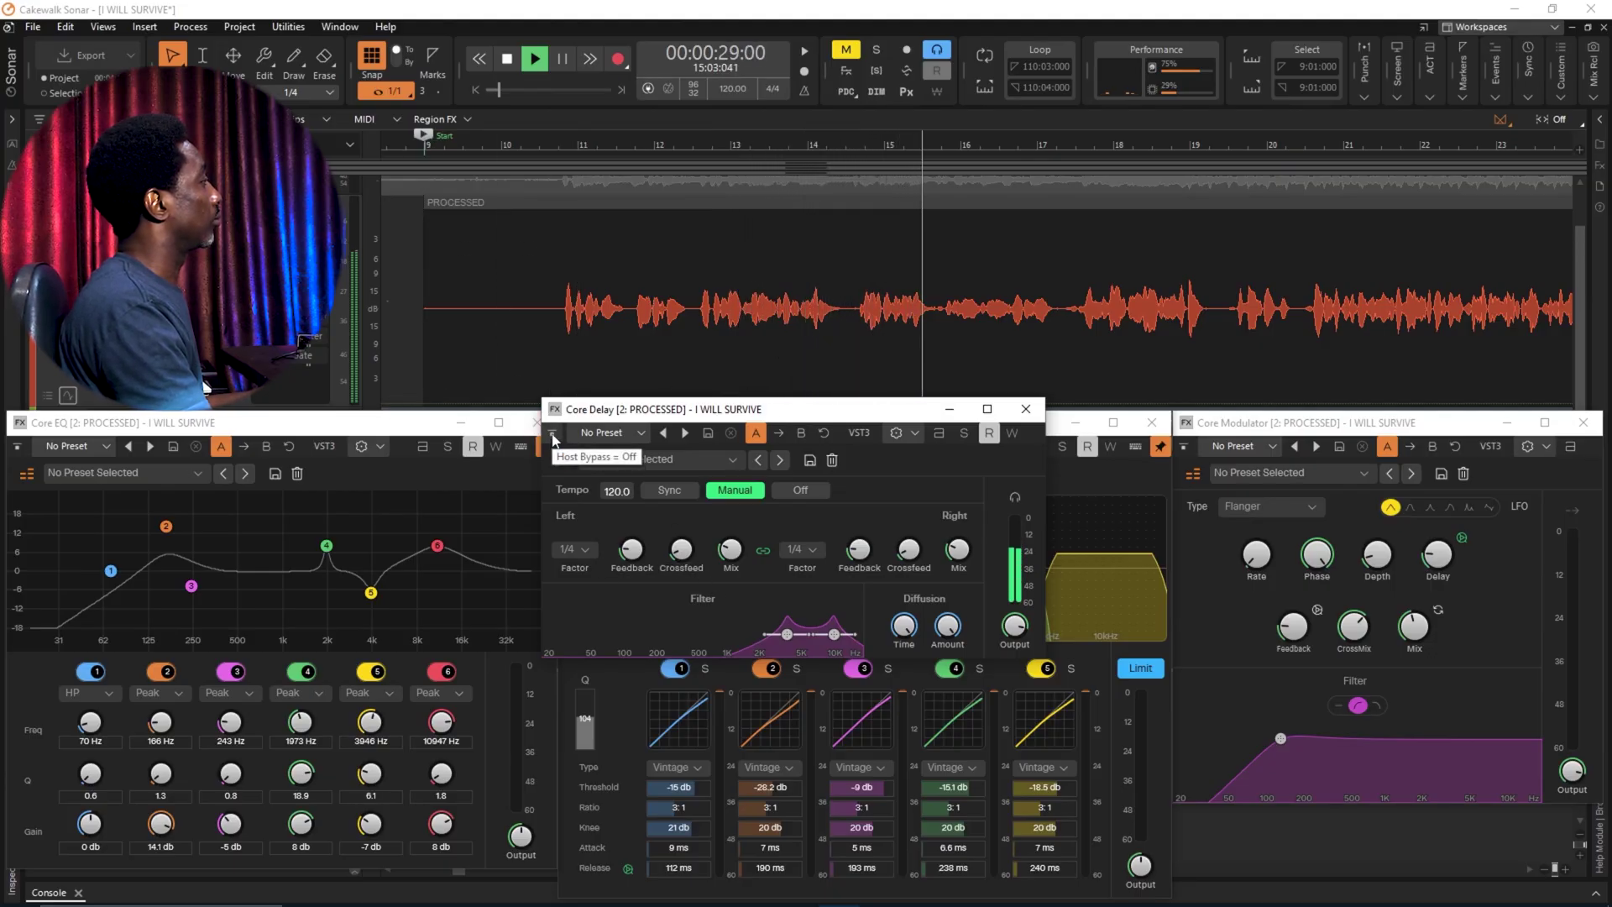
{"action": "left_click_drag", "start_coordinate": [787, 634], "coordinate": [845, 633]}
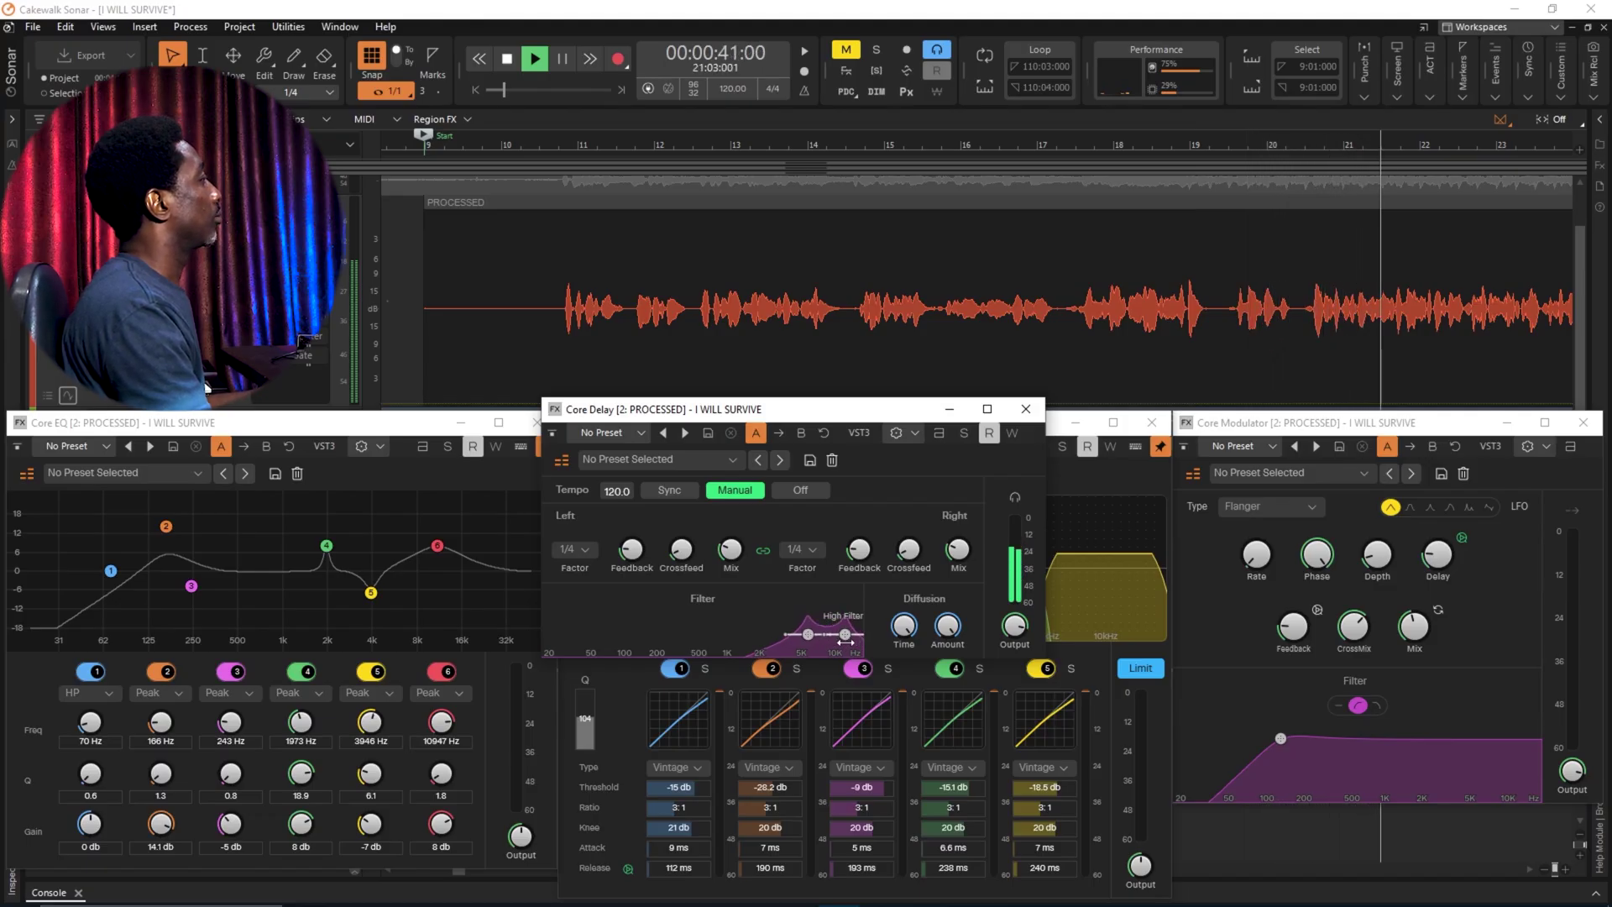
{"action": "key", "text": "space"}
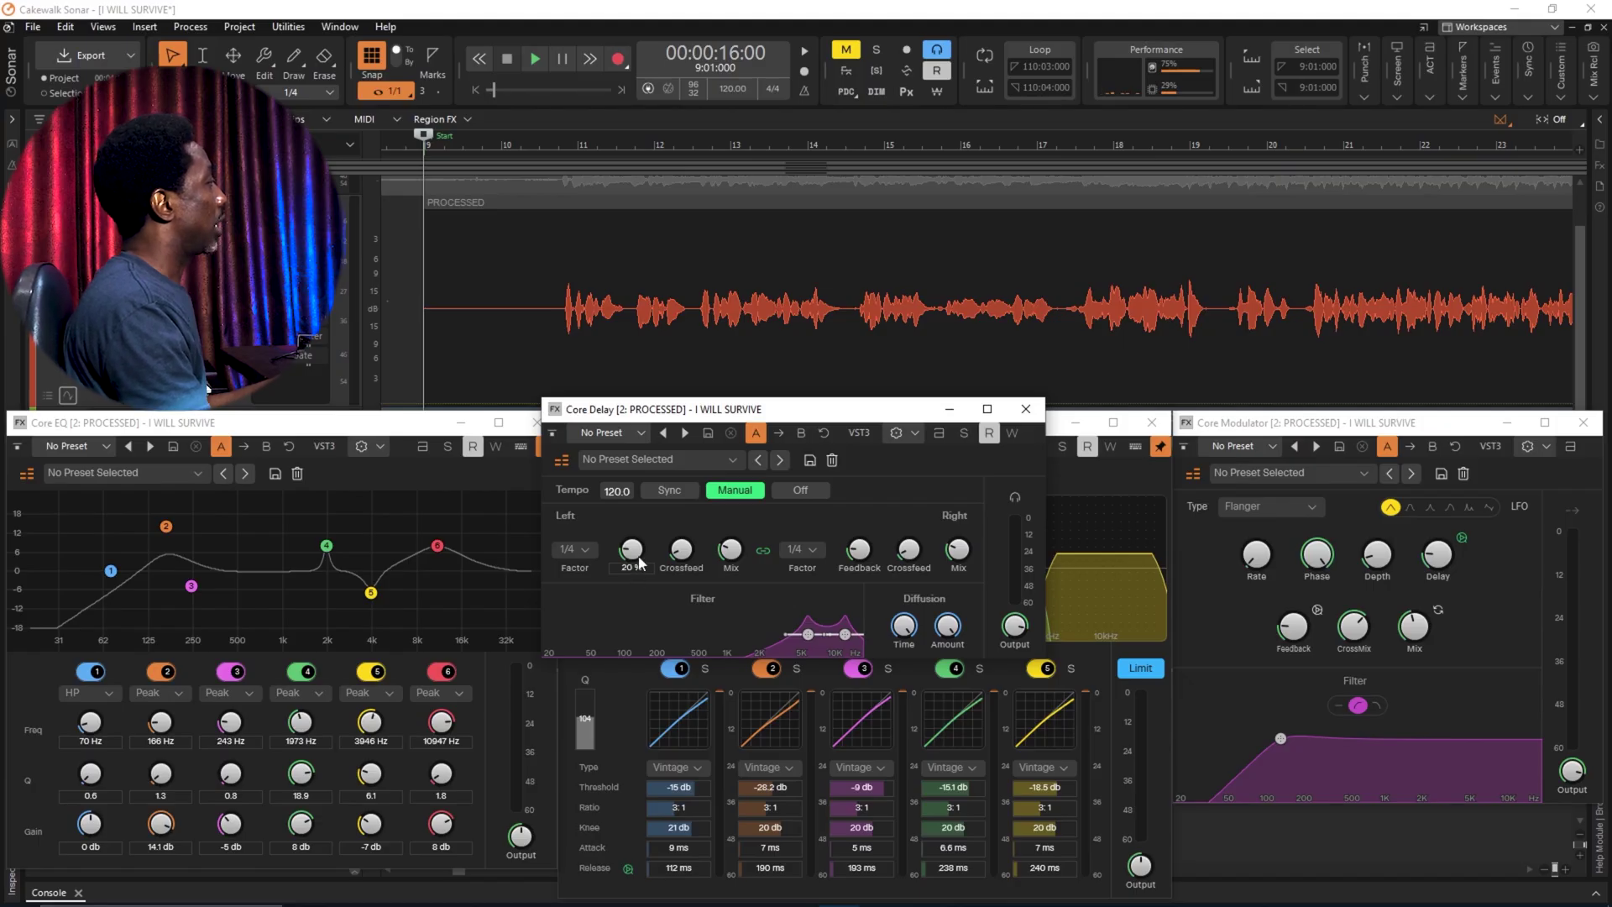
Step: Examine the available factor values for Core Delay's left channel without changing the setting
{"action": "left_click", "coordinate": [586, 548]}
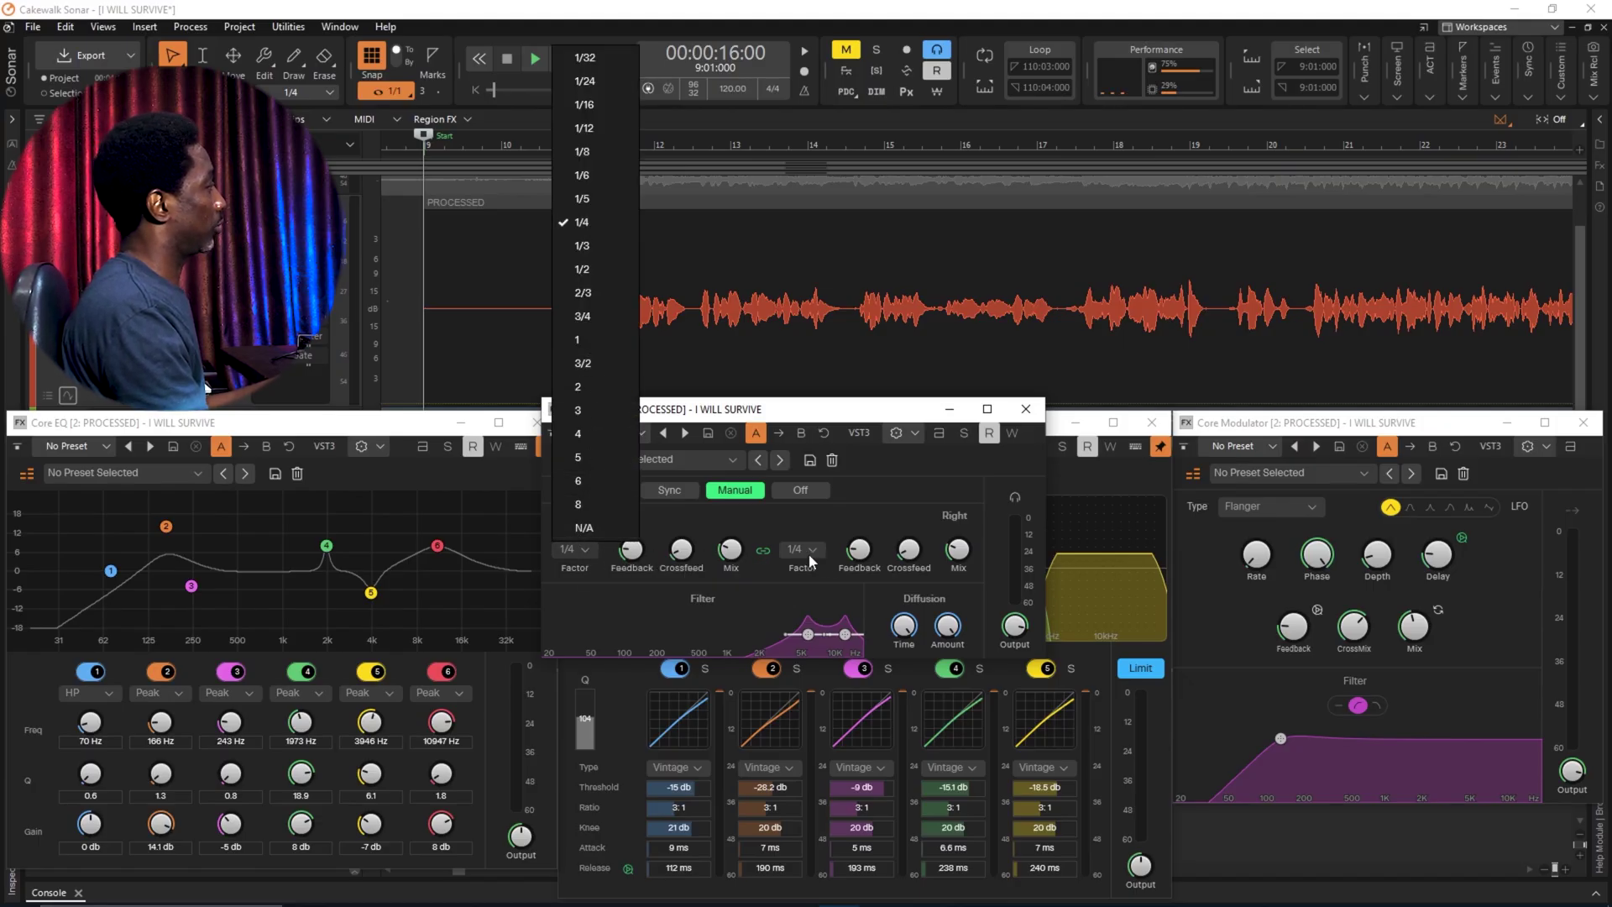
{"action": "left_click", "coordinate": [815, 509]}
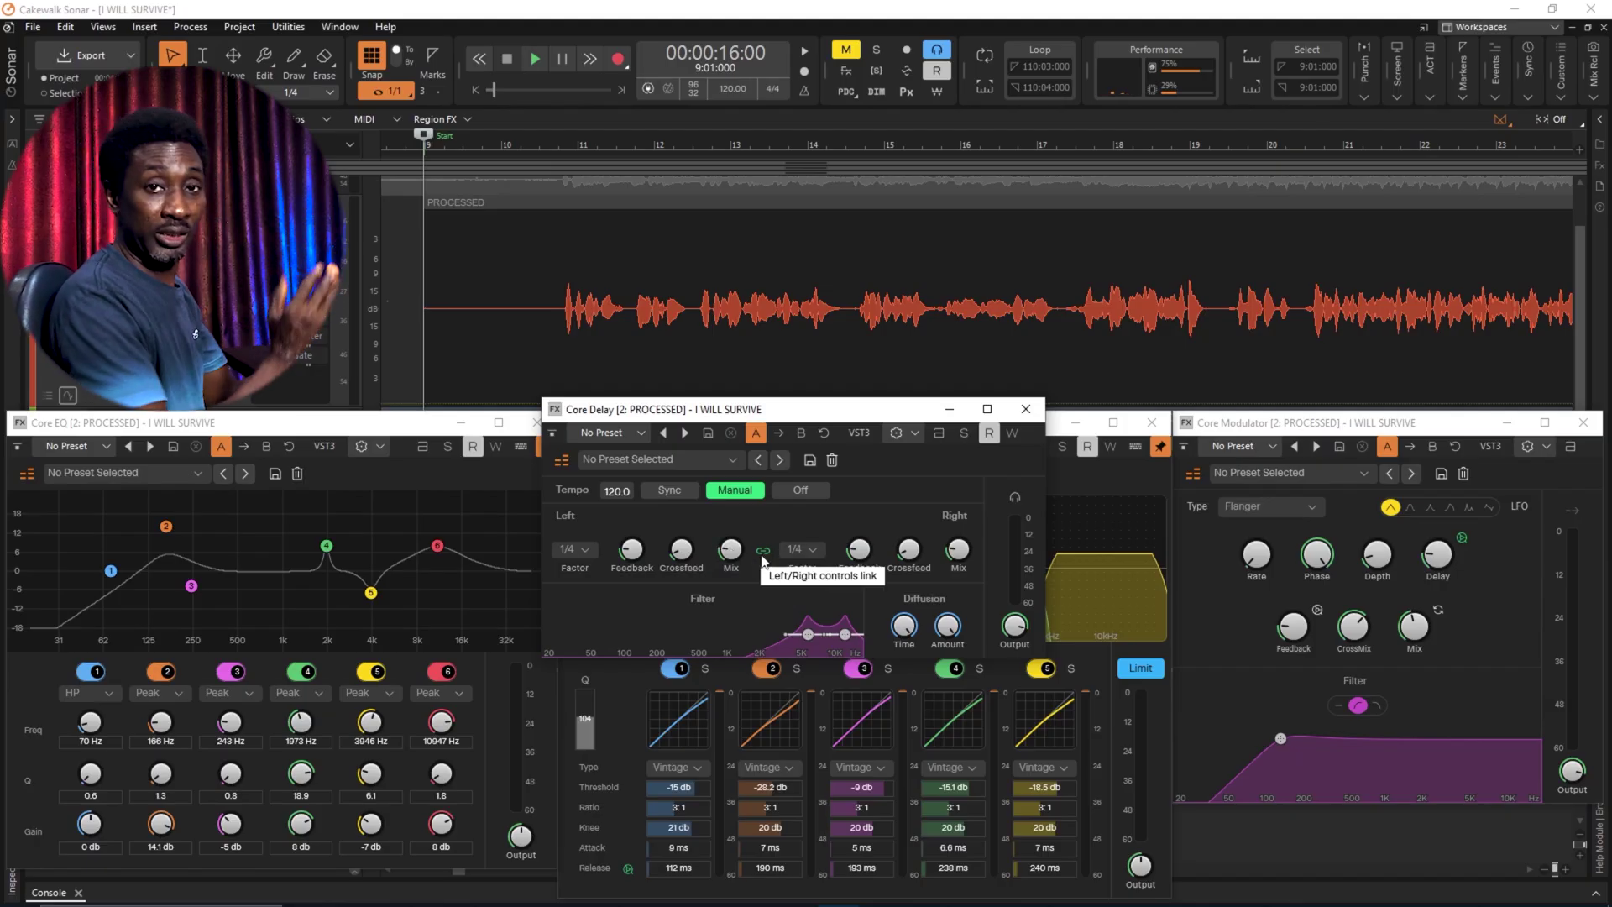
{"action": "mouse_move", "coordinate": [730, 557]}
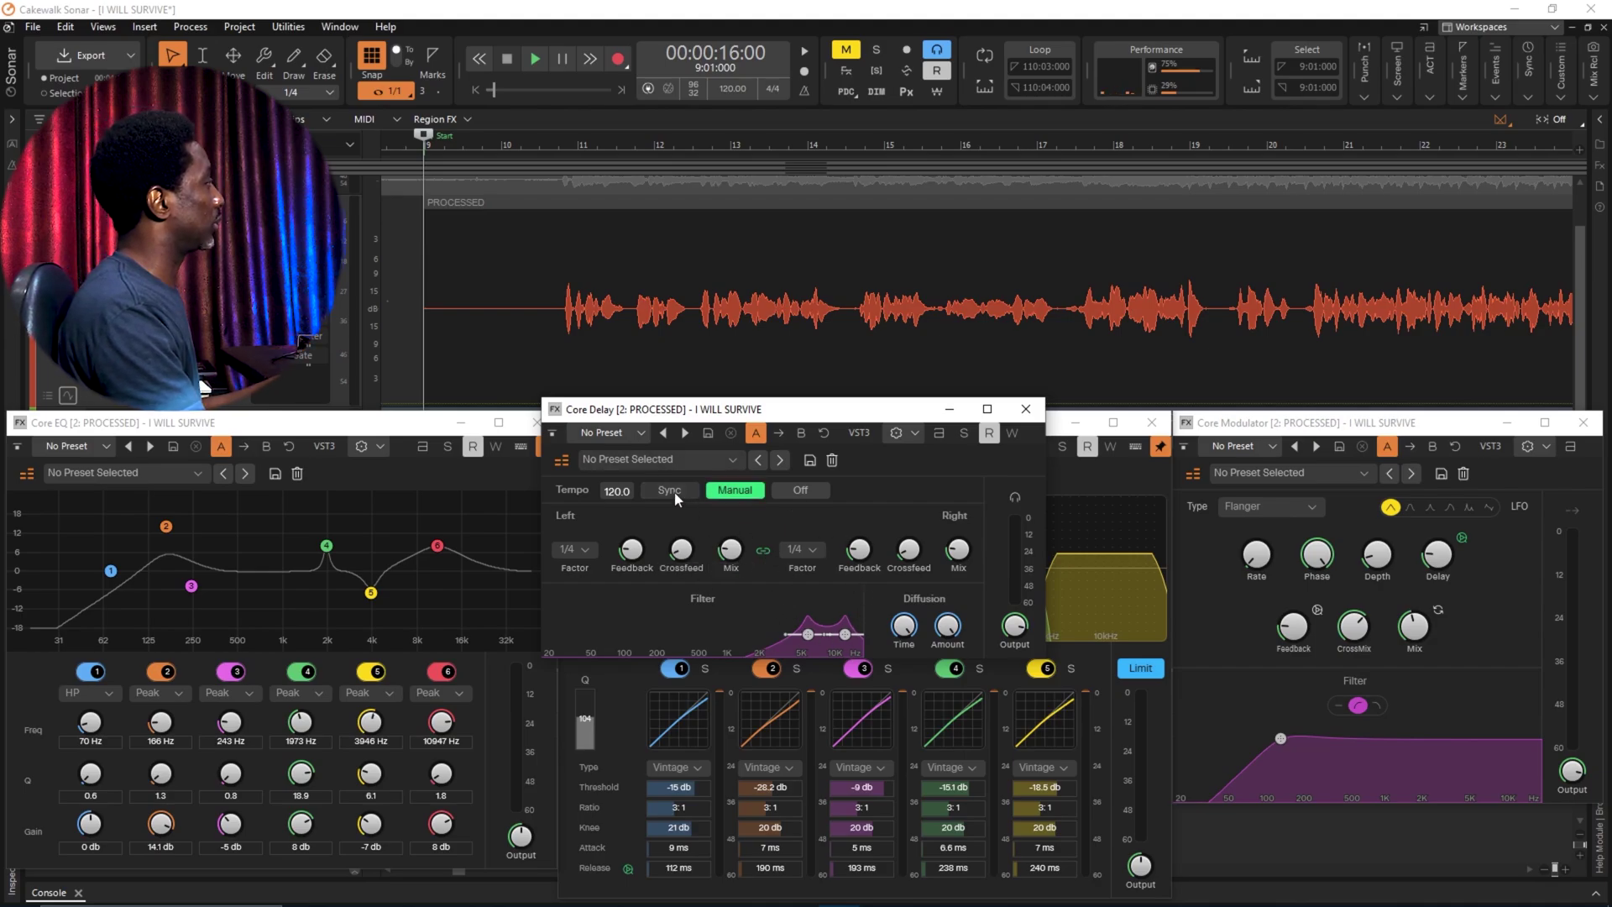
Step: Play the vocal while checking the delay's factor options and its left crossfeed and feedback amounts, and stop playback
{"action": "left_click", "coordinate": [800, 489]}
{"action": "mouse_move", "coordinate": [632, 560]}
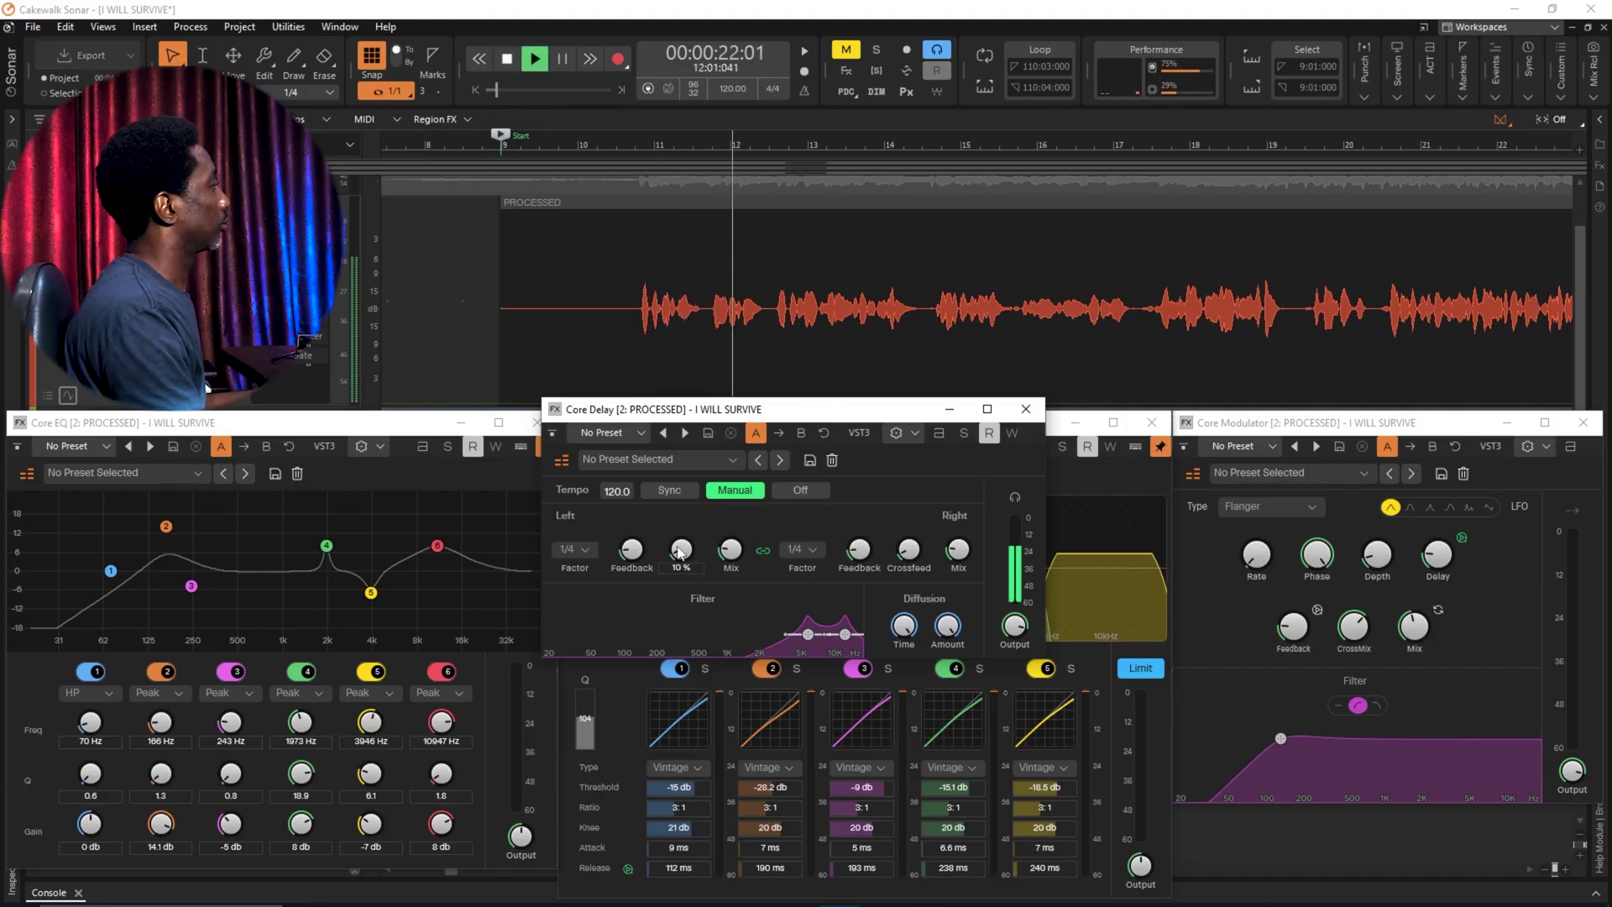
{"action": "left_click", "coordinate": [591, 547]}
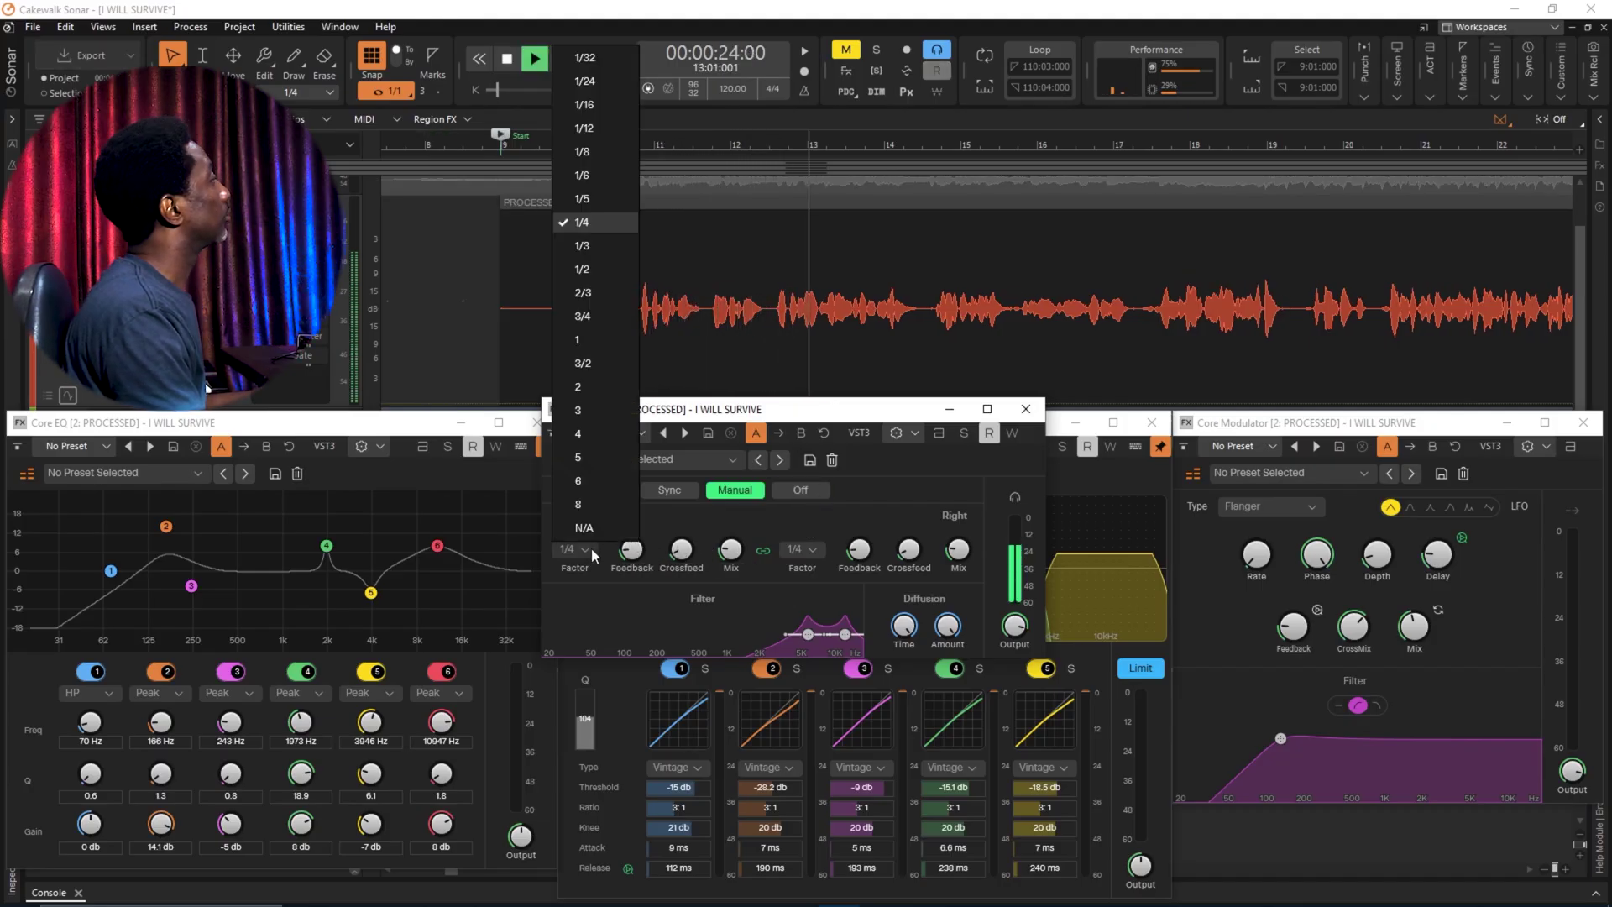
{"action": "left_click", "coordinate": [613, 248]}
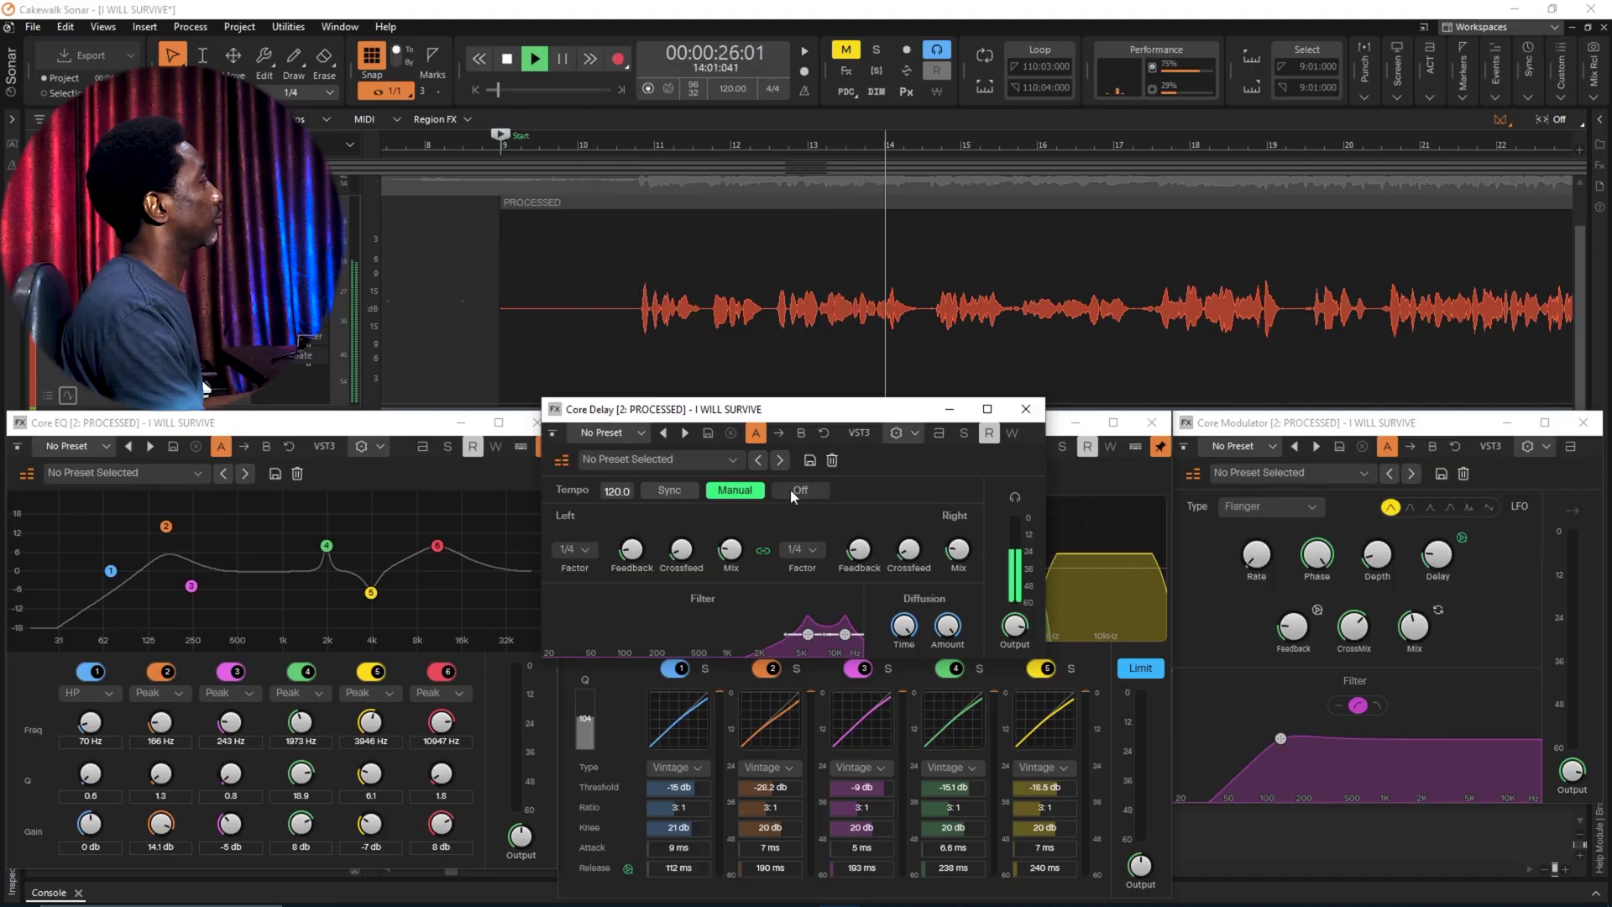
{"action": "mouse_move", "coordinate": [742, 565]}
{"action": "mouse_move", "coordinate": [680, 552]}
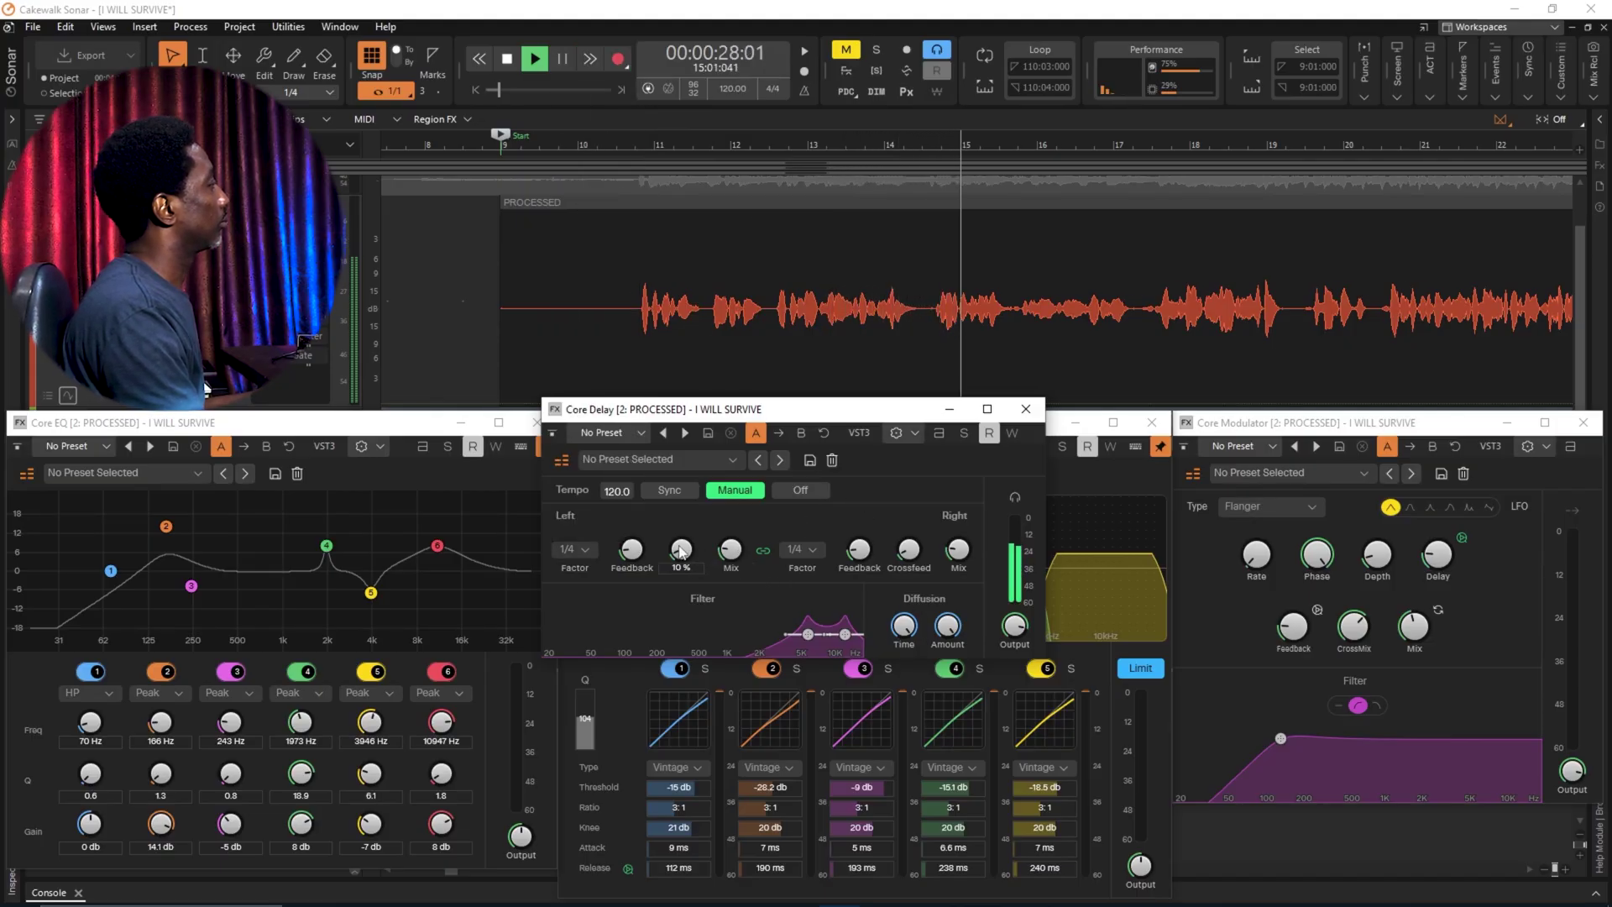
{"action": "mouse_move", "coordinate": [632, 552]}
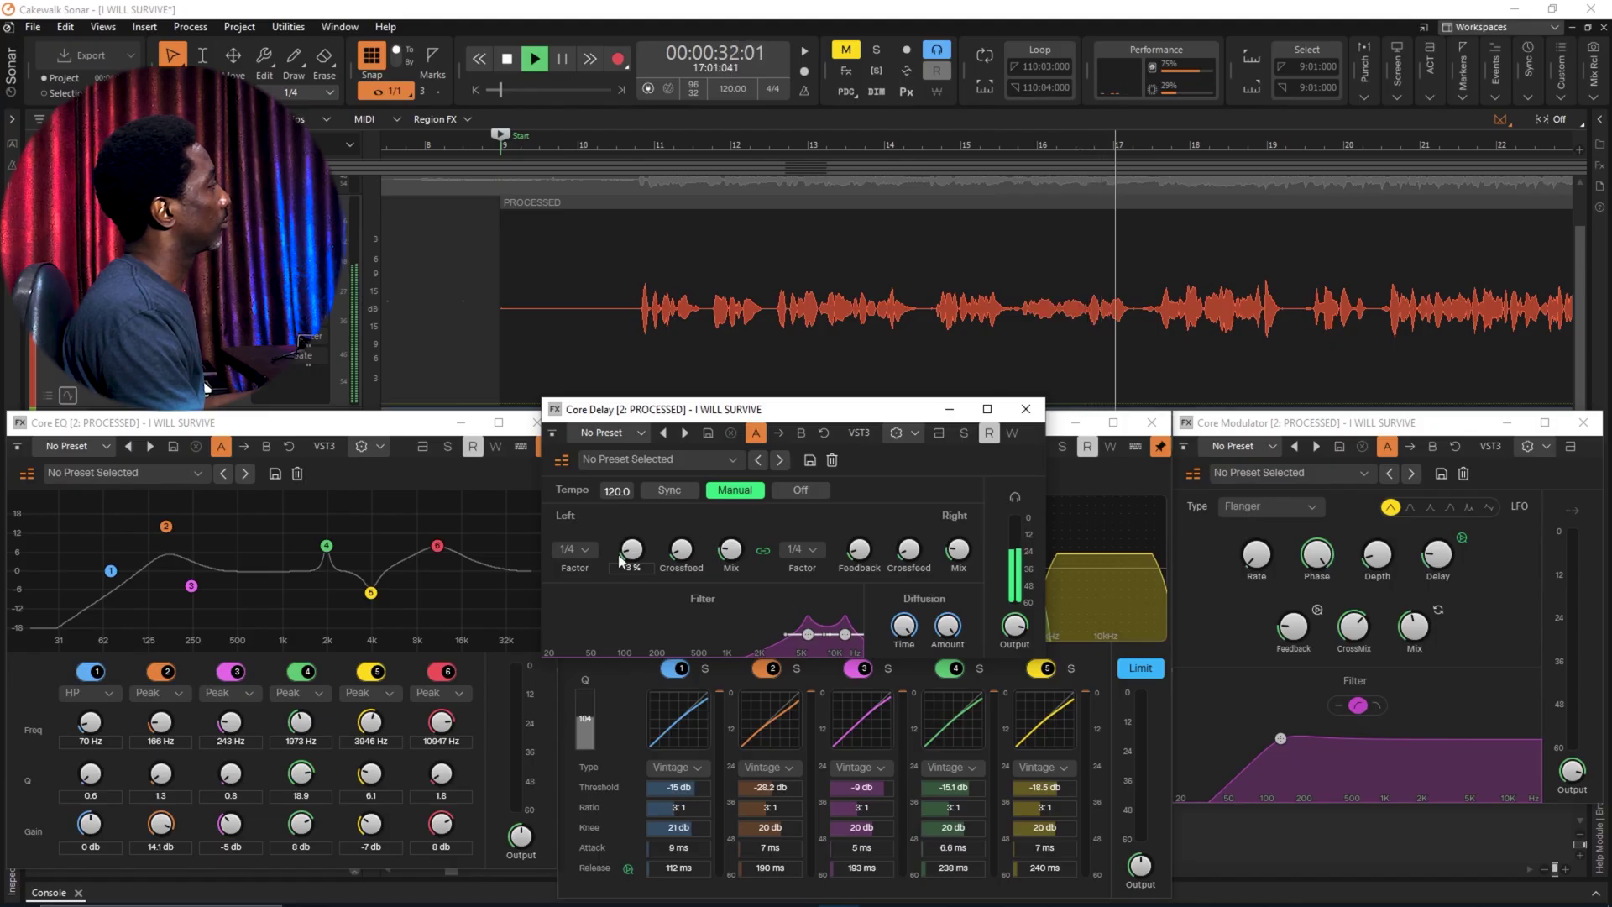
{"action": "key", "text": "space"}
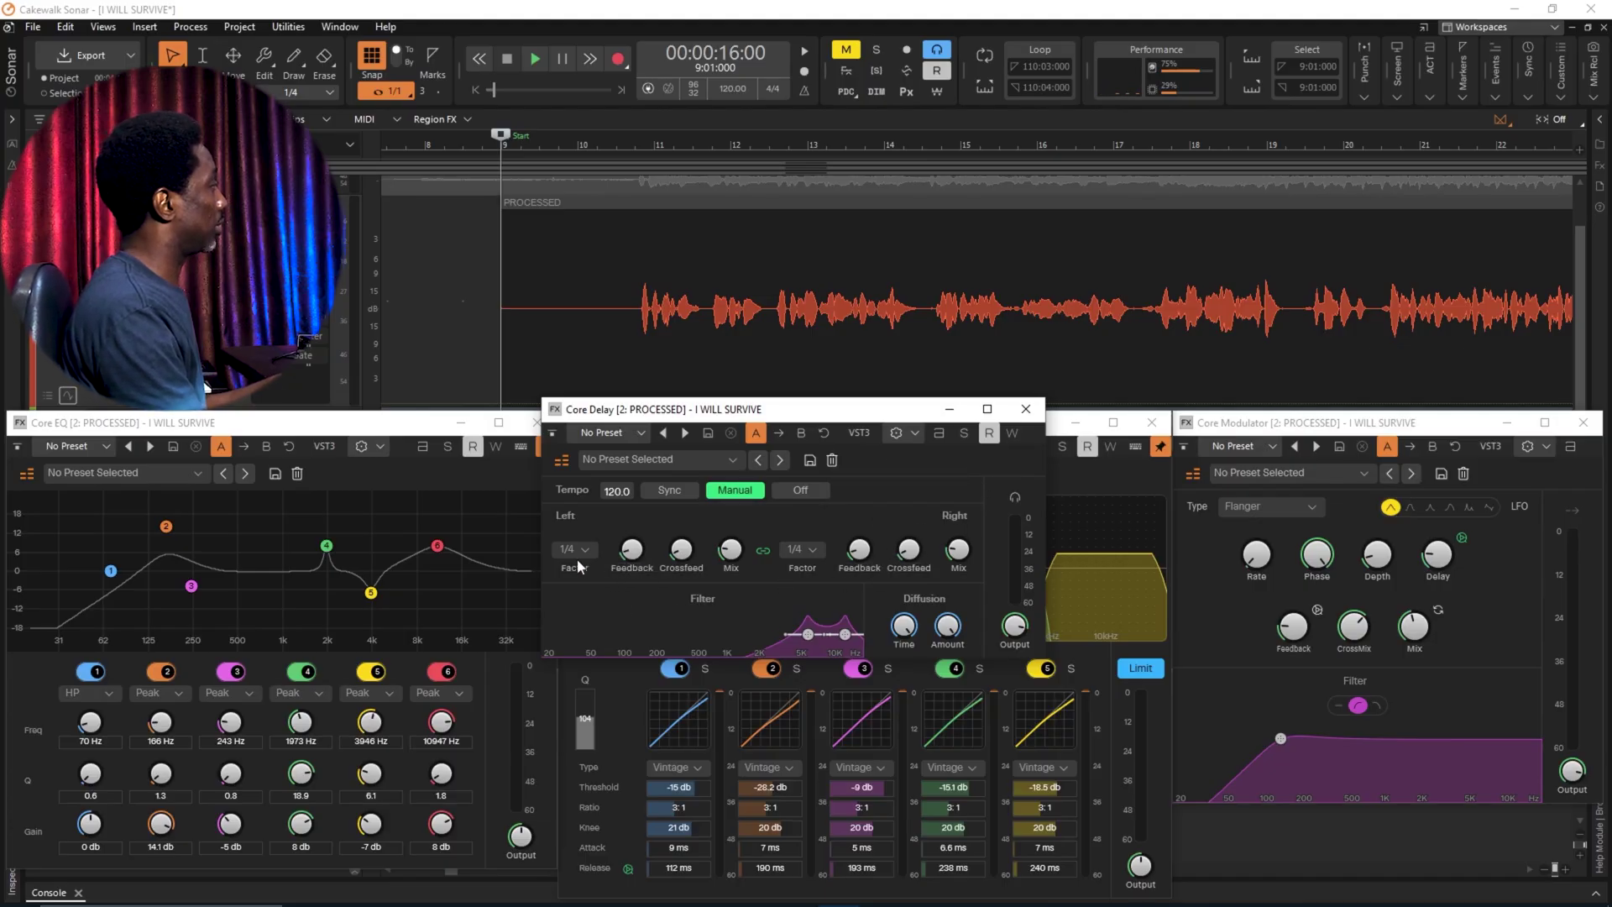
Step: Try Core Delay with its tempo set to Off, check the Time Ratio options and return to Manual
{"action": "left_click", "coordinate": [791, 491]}
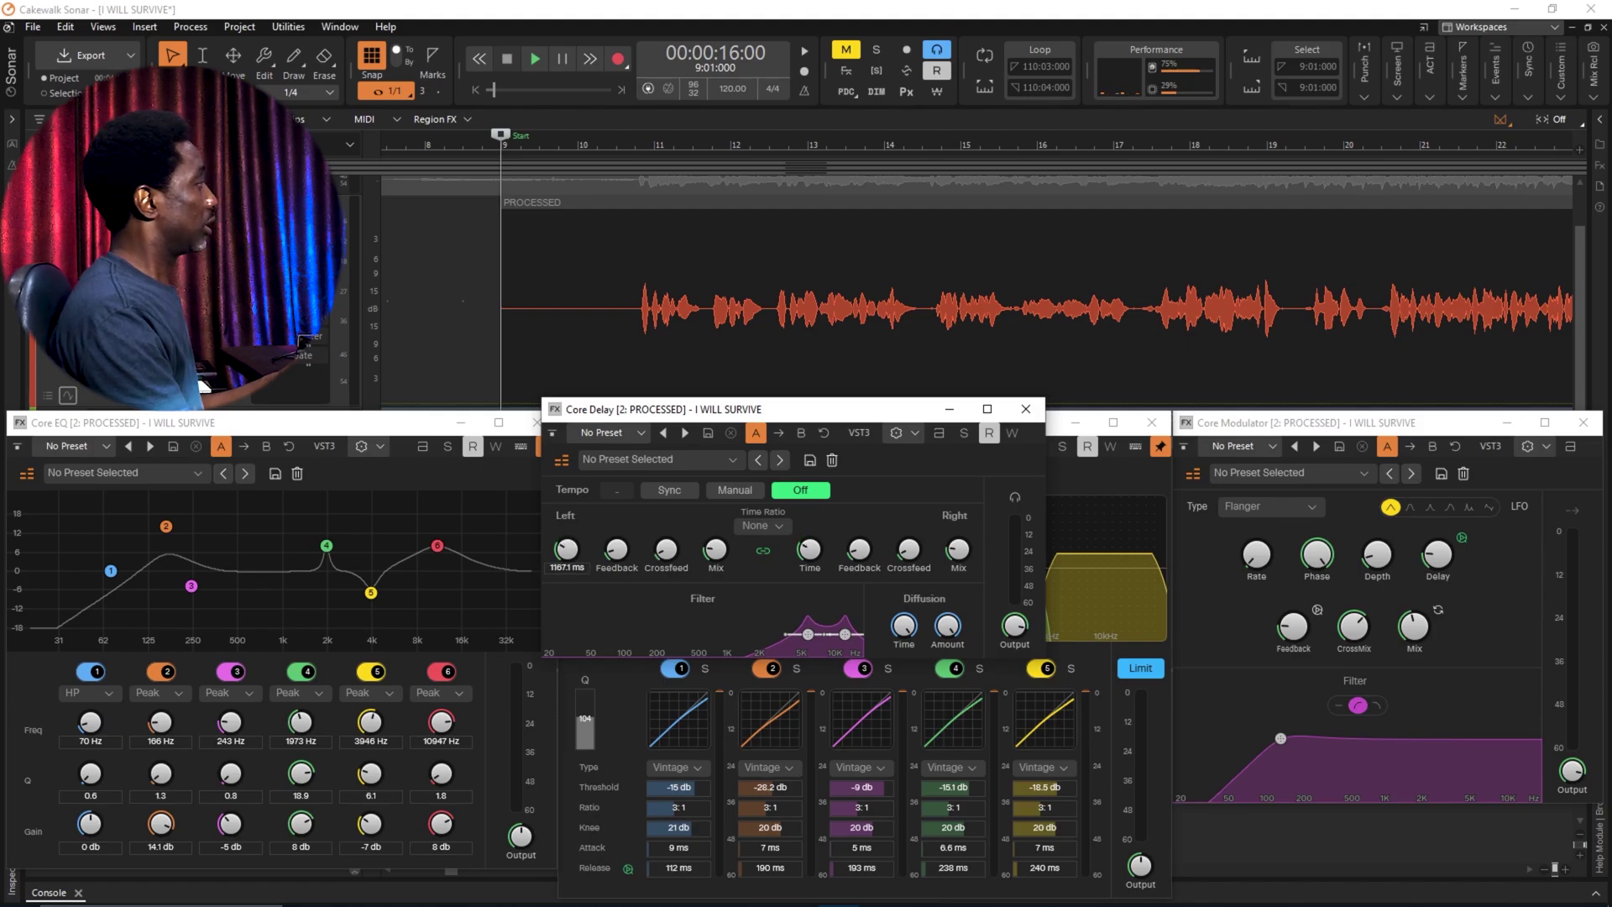
{"action": "left_click", "coordinate": [782, 526]}
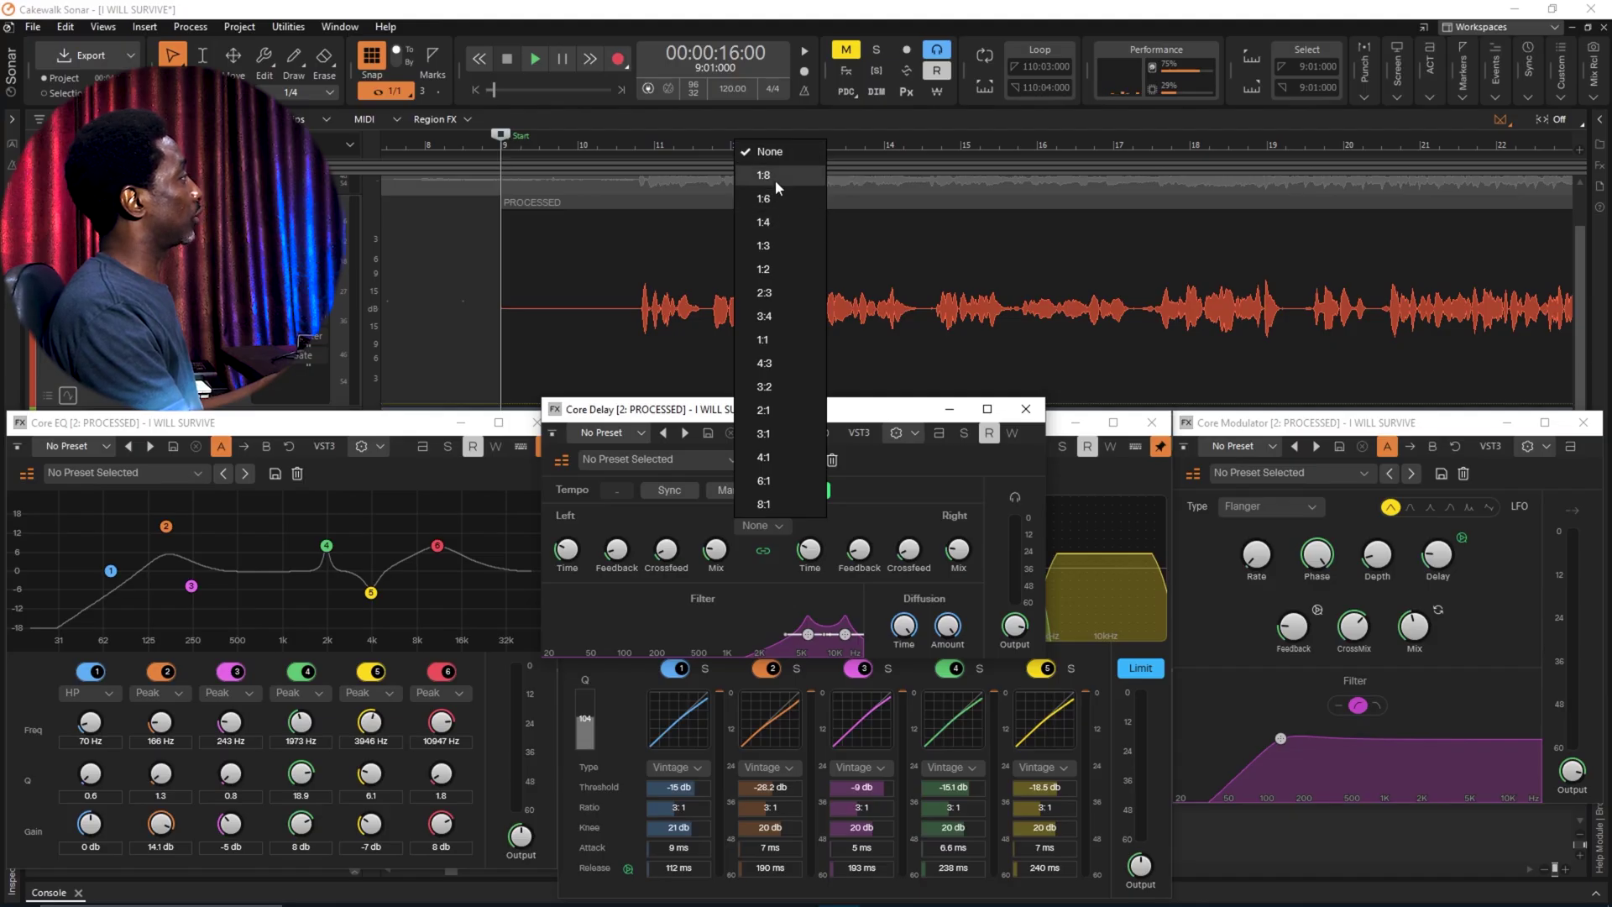
{"action": "left_click", "coordinate": [659, 550]}
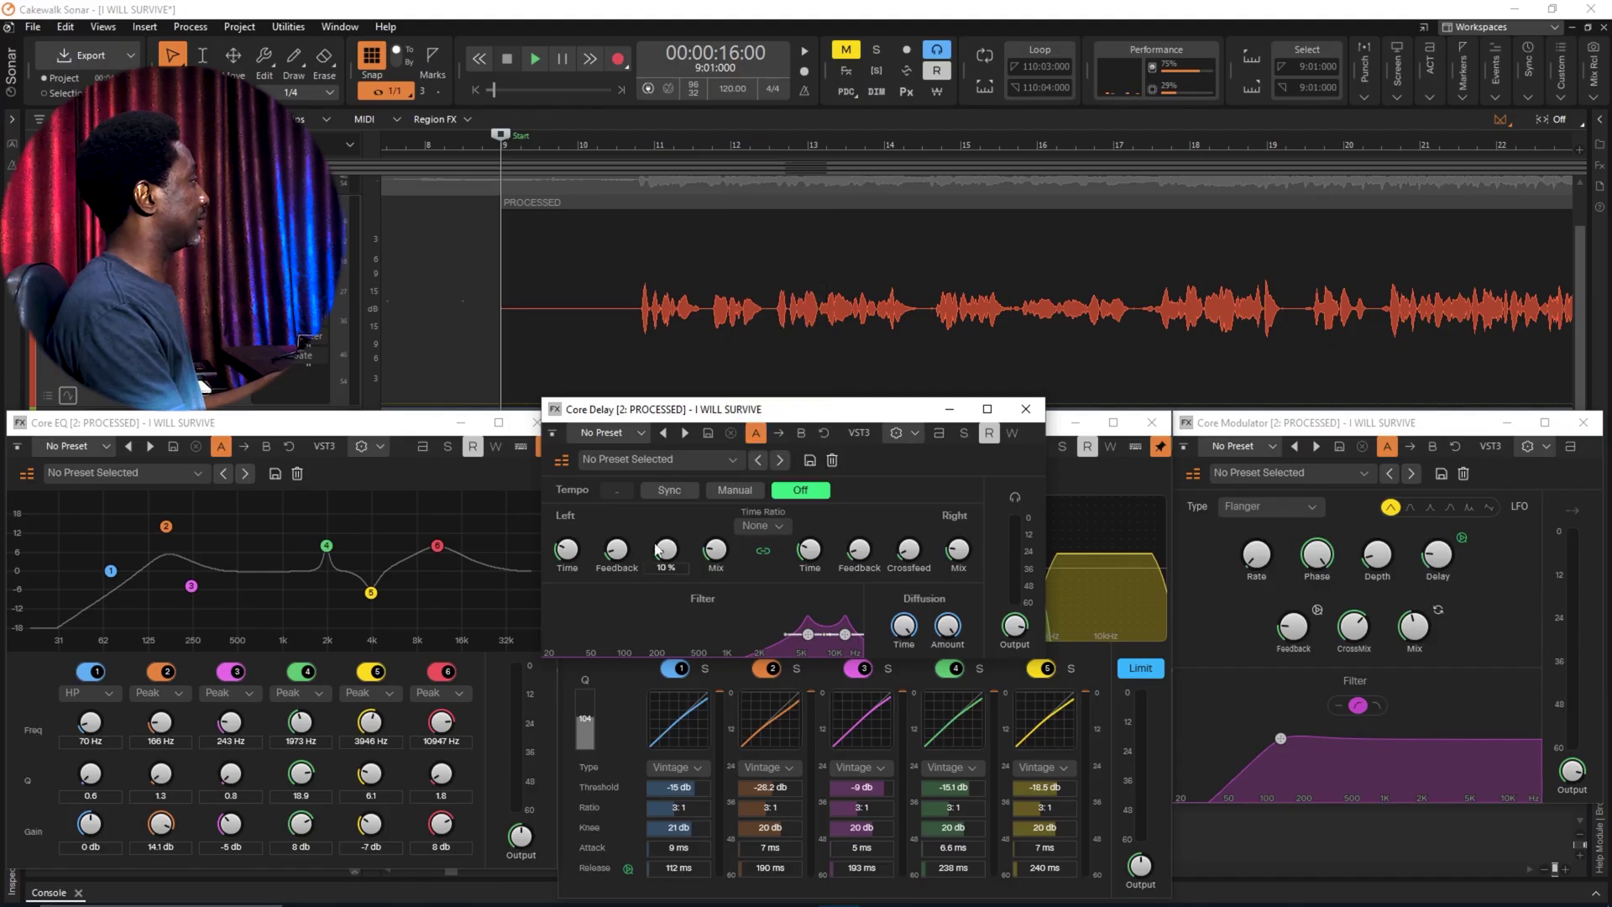
{"action": "left_click", "coordinate": [742, 491]}
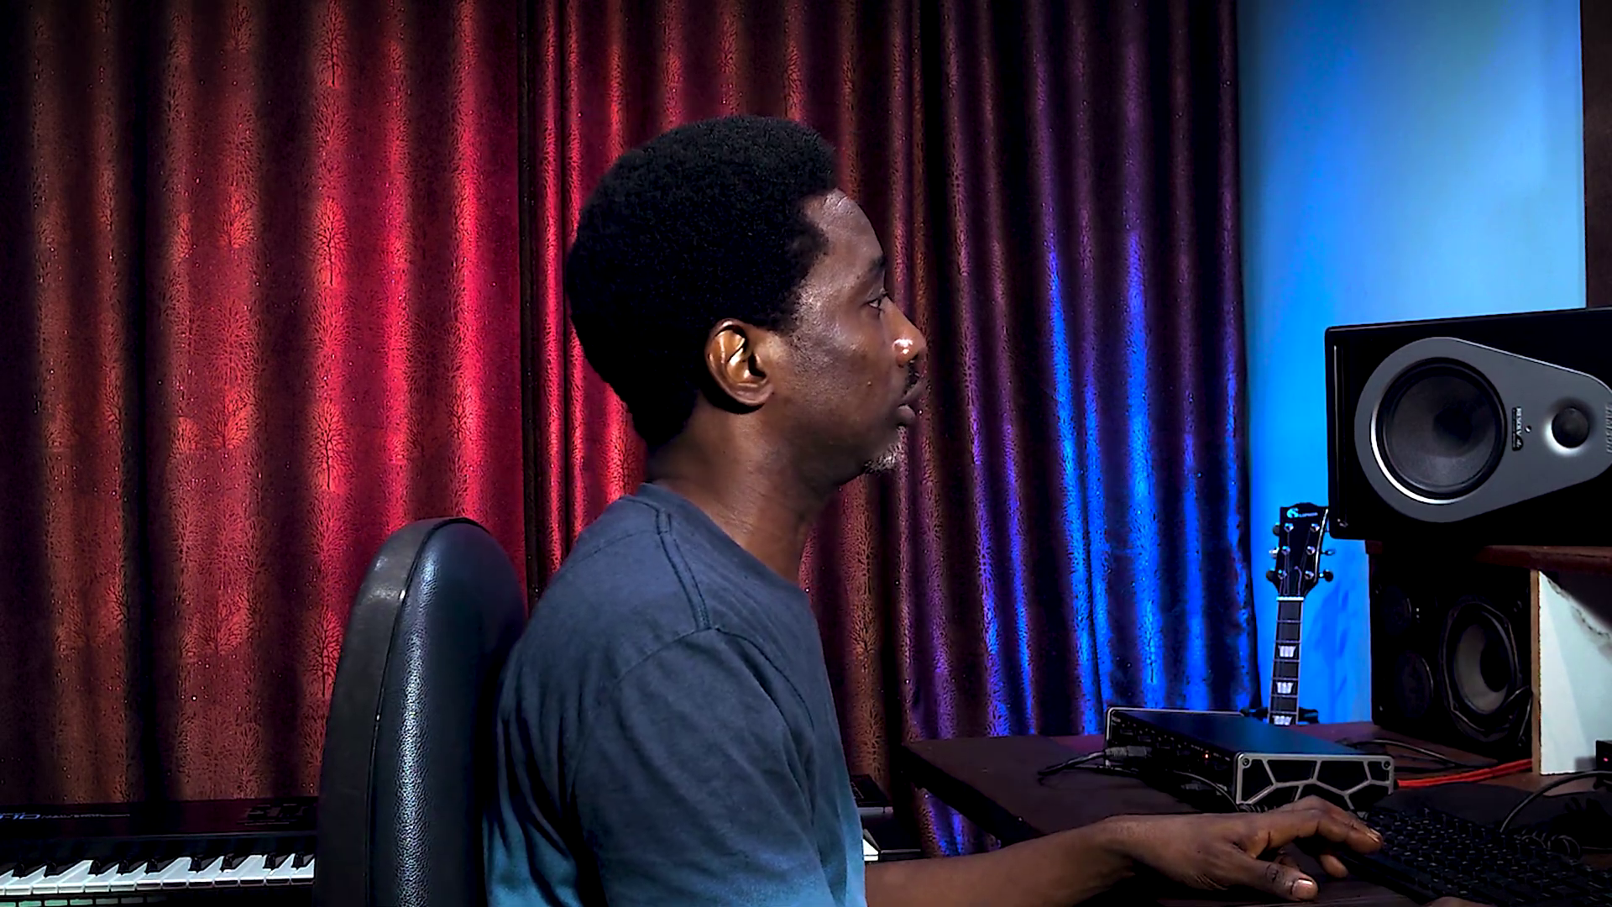
Step: Play only the delay tails while sweeping Core Delay's low and high filters, stop playback and close the plug-in
{"action": "key", "text": "space"}
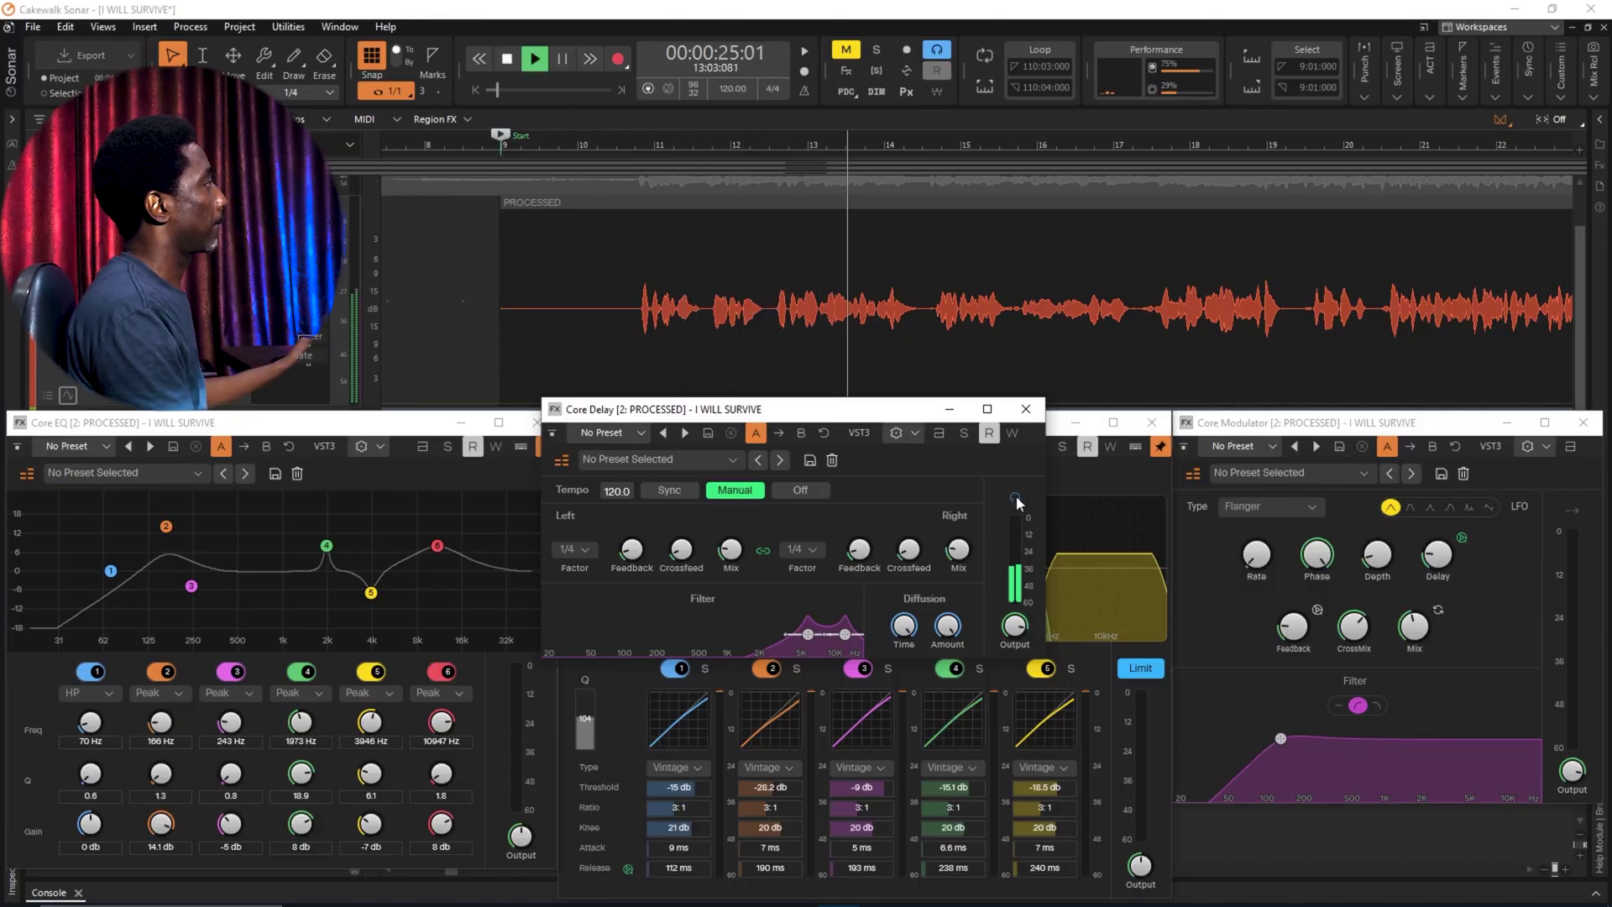
{"action": "left_click_drag", "start_coordinate": [809, 641], "coordinate": [697, 645]}
{"action": "left_click_drag", "start_coordinate": [845, 635], "coordinate": [890, 643]}
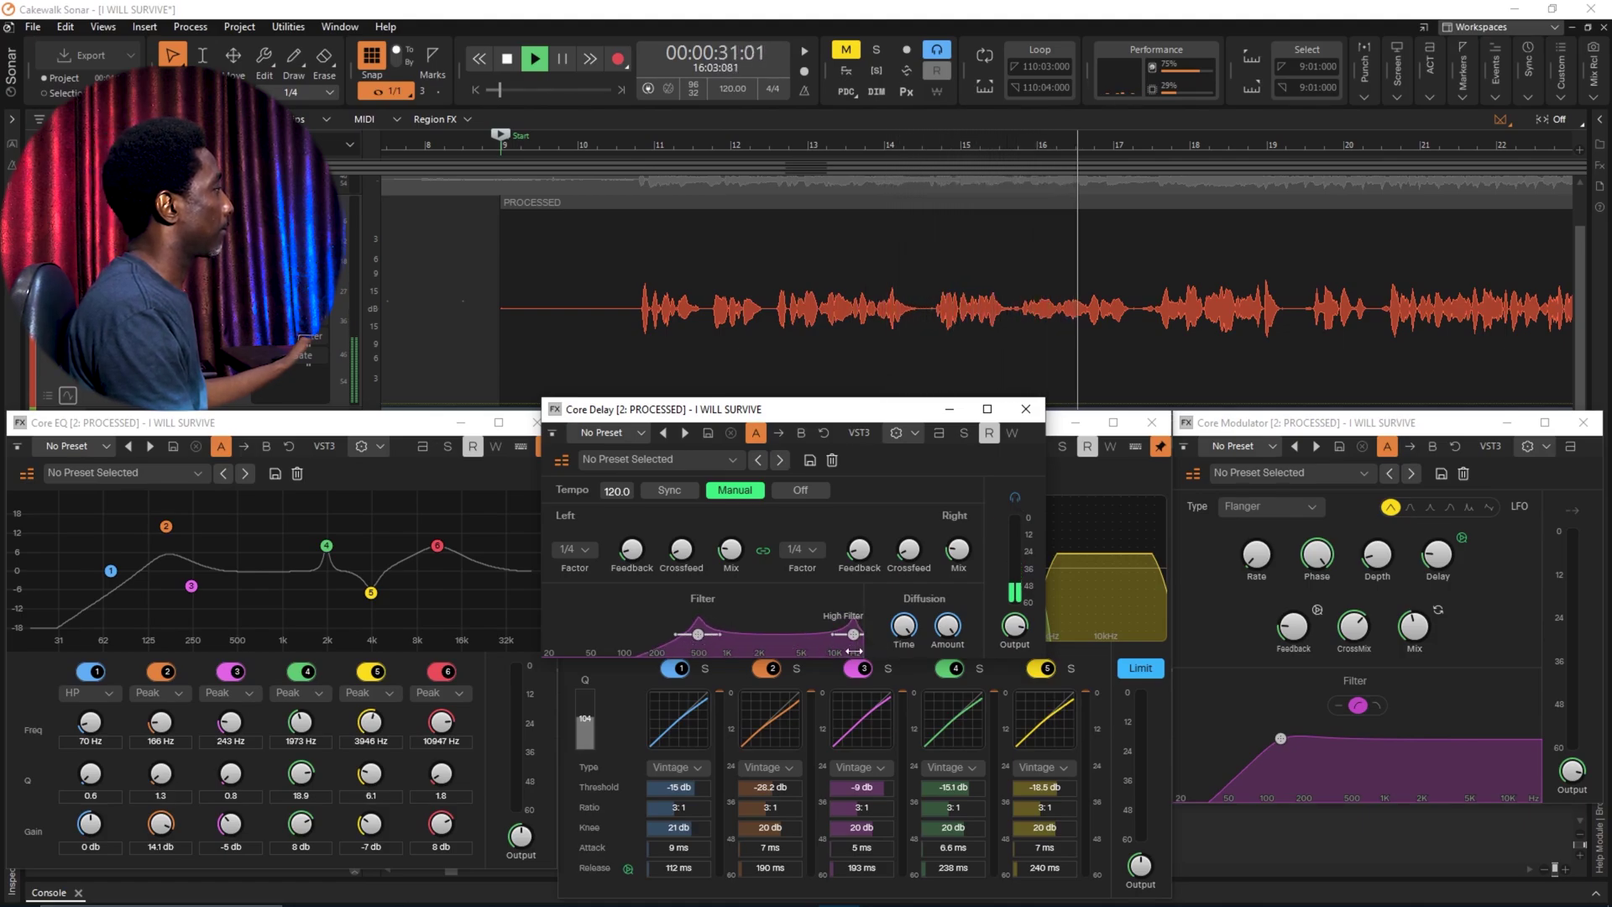
{"action": "left_click_drag", "start_coordinate": [697, 635], "coordinate": [784, 644]}
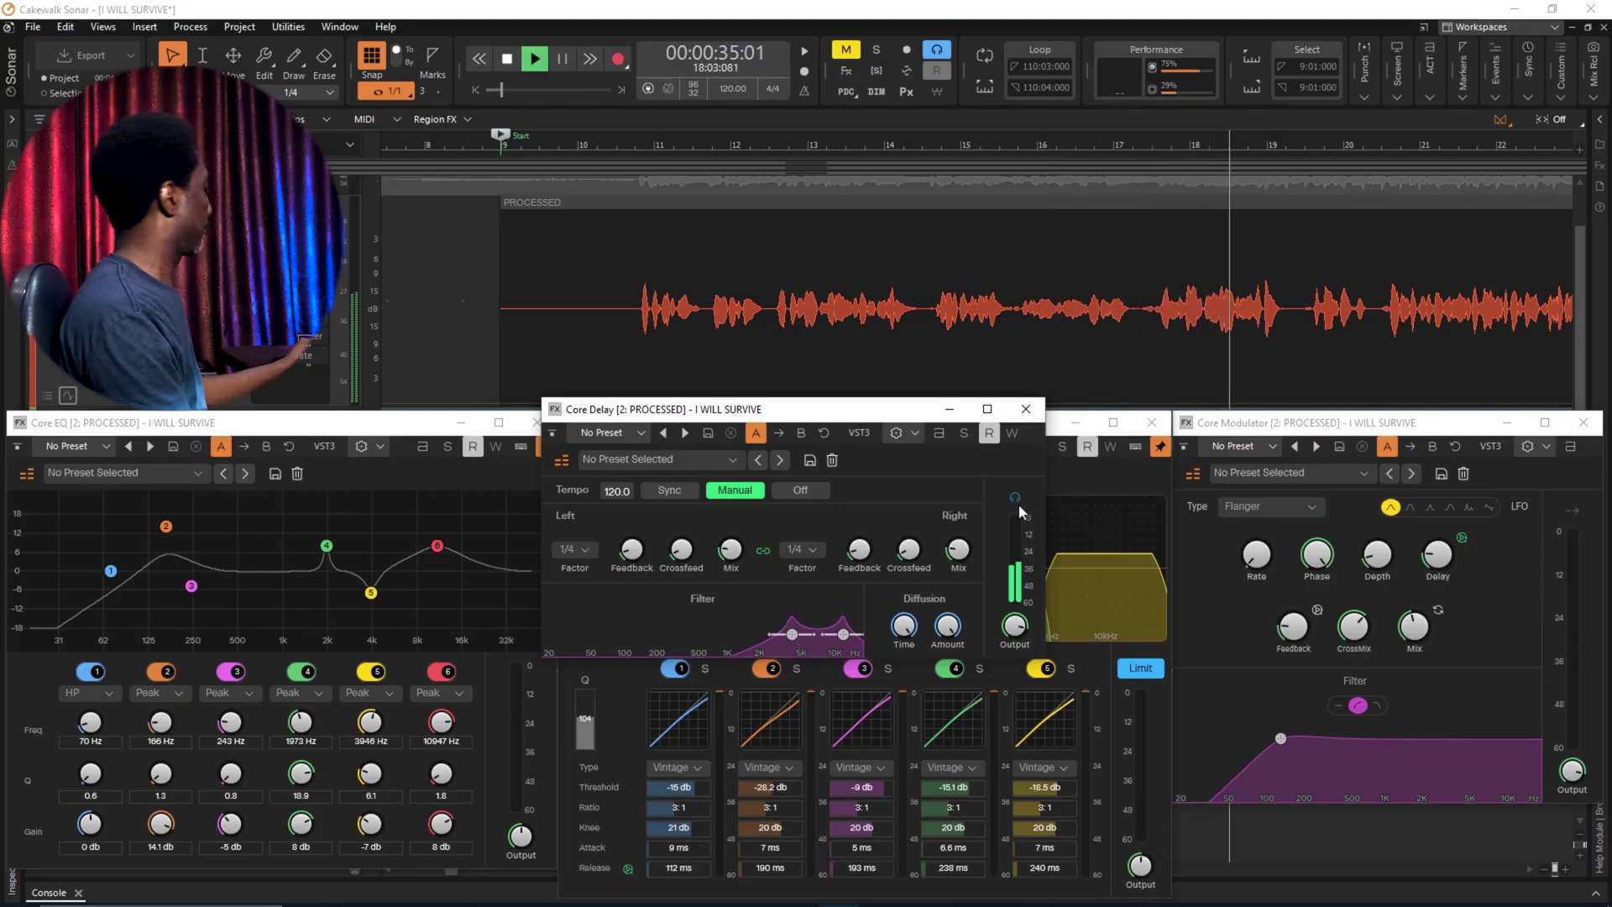
{"action": "key", "text": "space"}
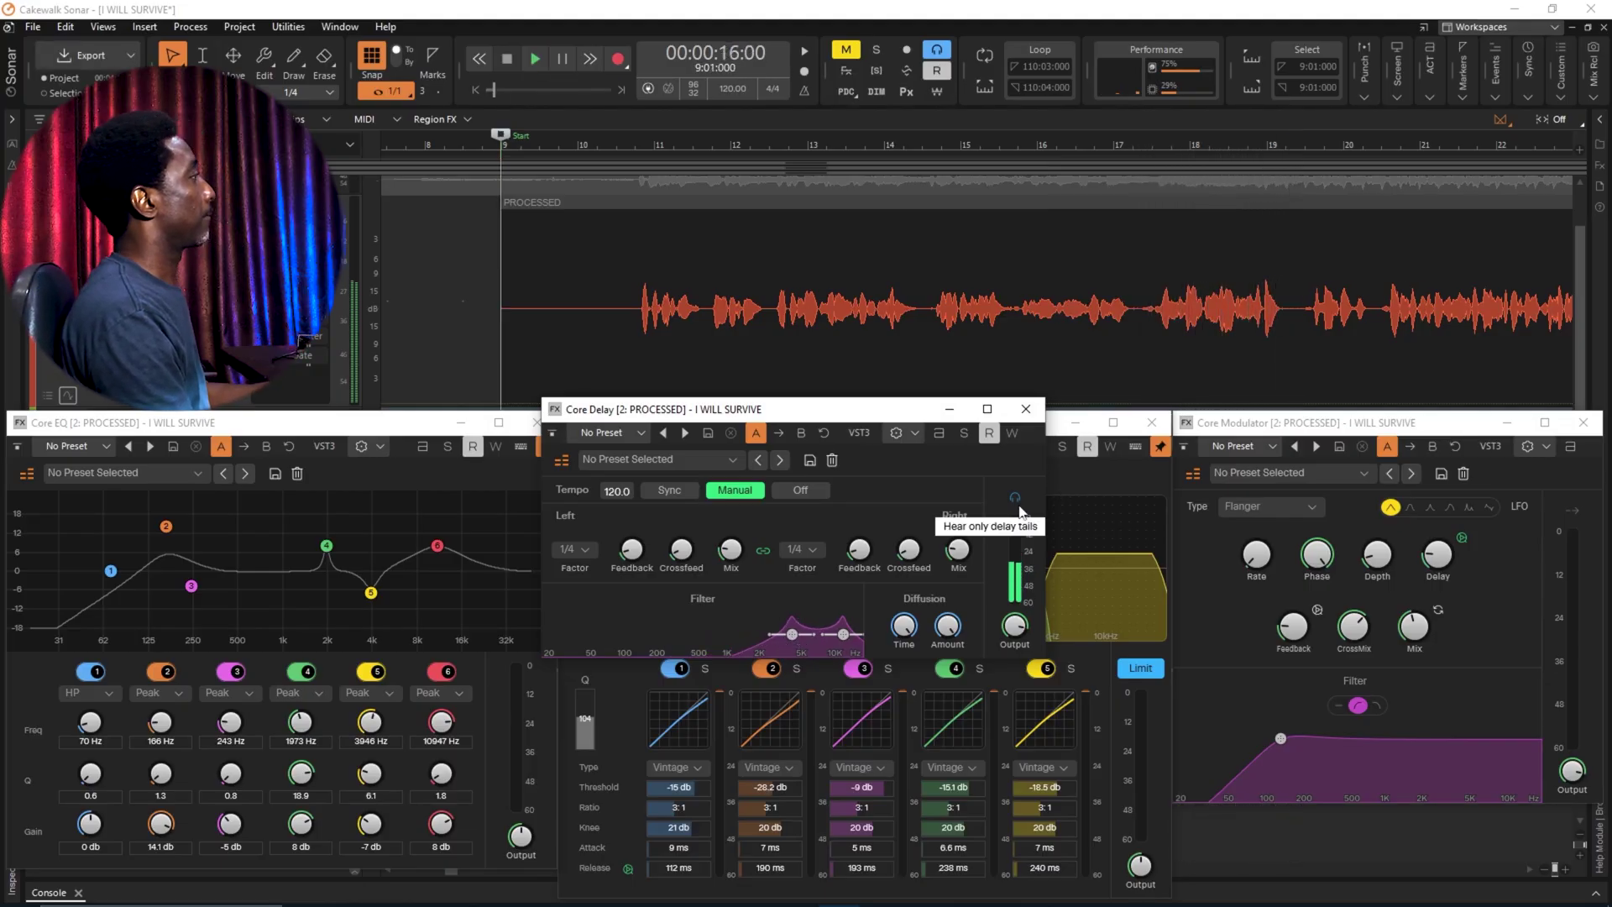
{"action": "left_click", "coordinate": [1025, 408]}
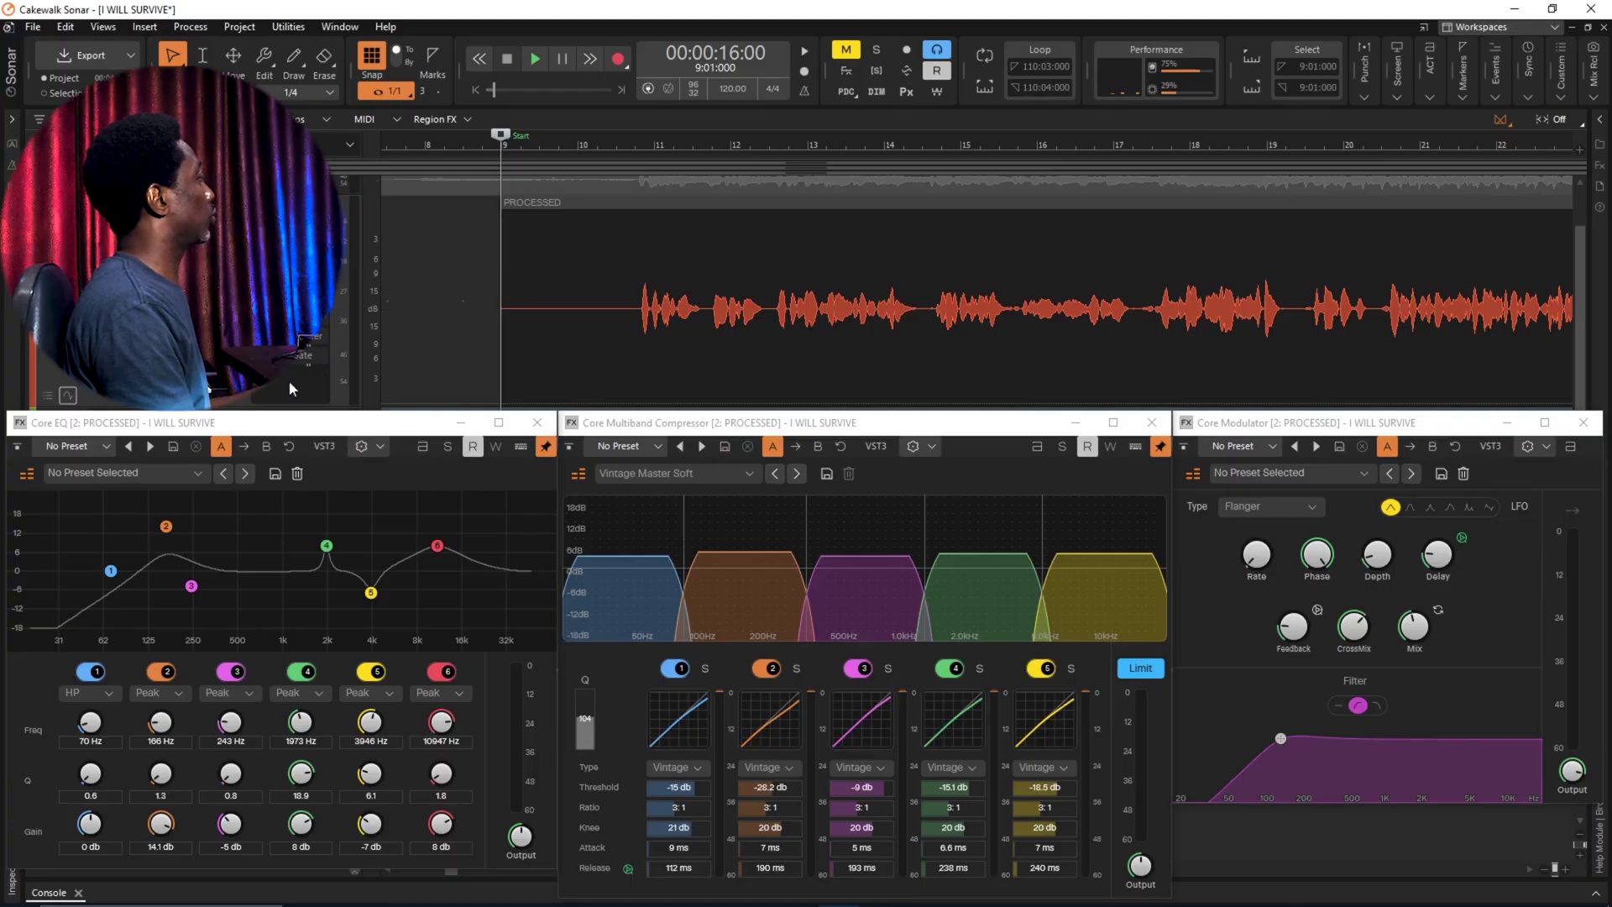
Step: Move the Core EQ window to the middle of the workspace and toggle bands 2 and 1 off and back on
{"action": "left_click_drag", "start_coordinate": [262, 432], "coordinate": [820, 399]}
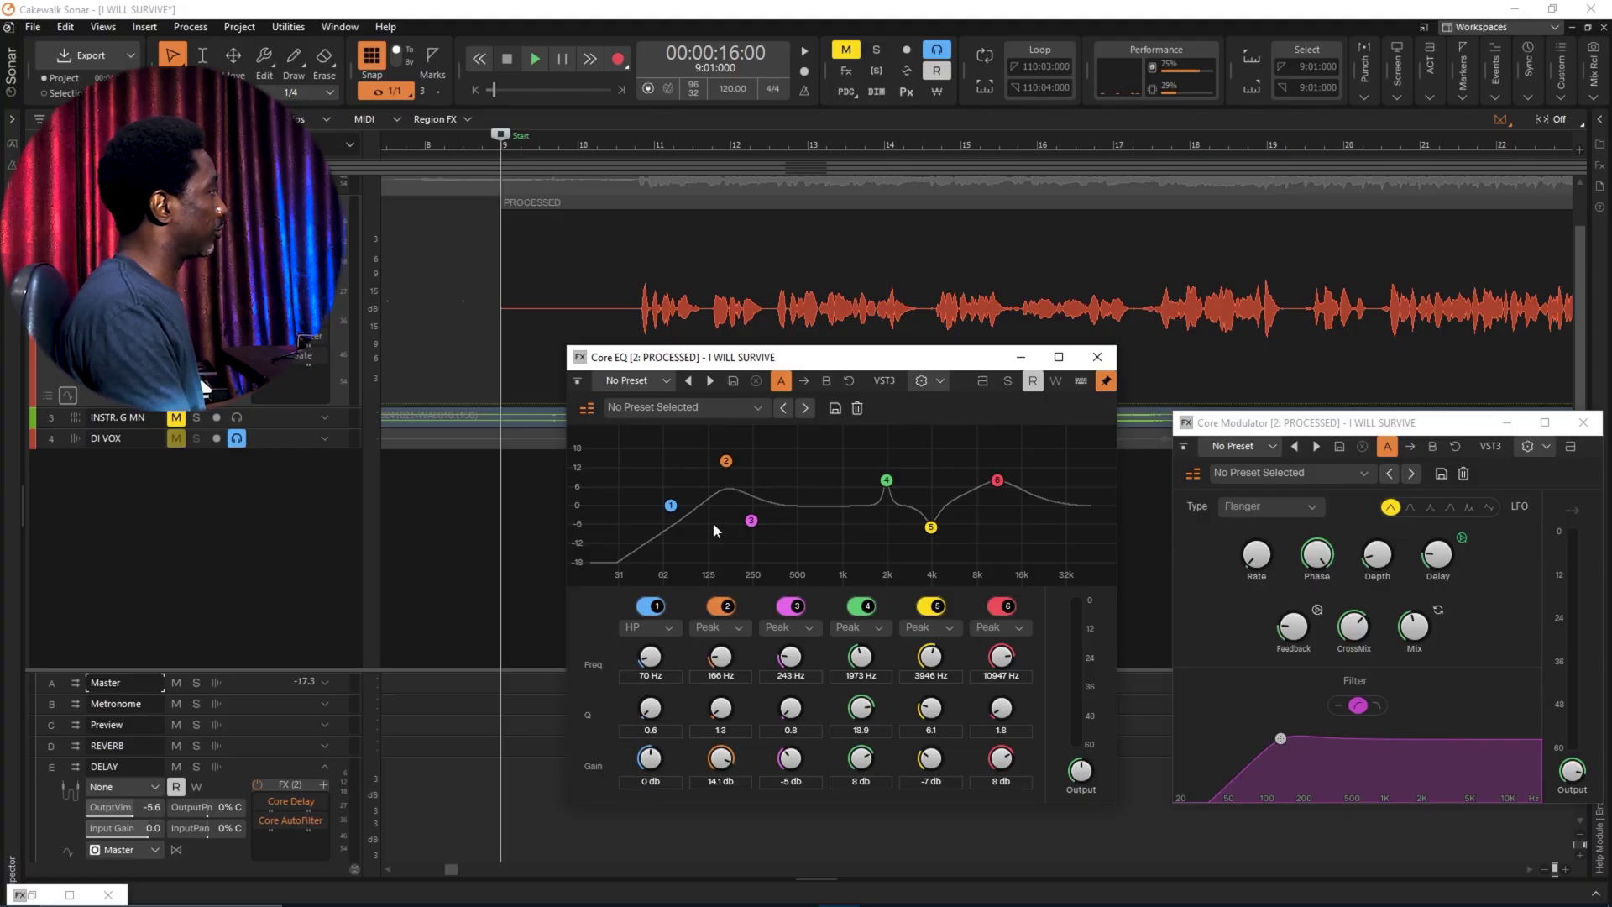
{"action": "left_click", "coordinate": [725, 610]}
{"action": "left_click", "coordinate": [724, 609]}
{"action": "left_click", "coordinate": [657, 604]}
{"action": "left_click", "coordinate": [658, 602]}
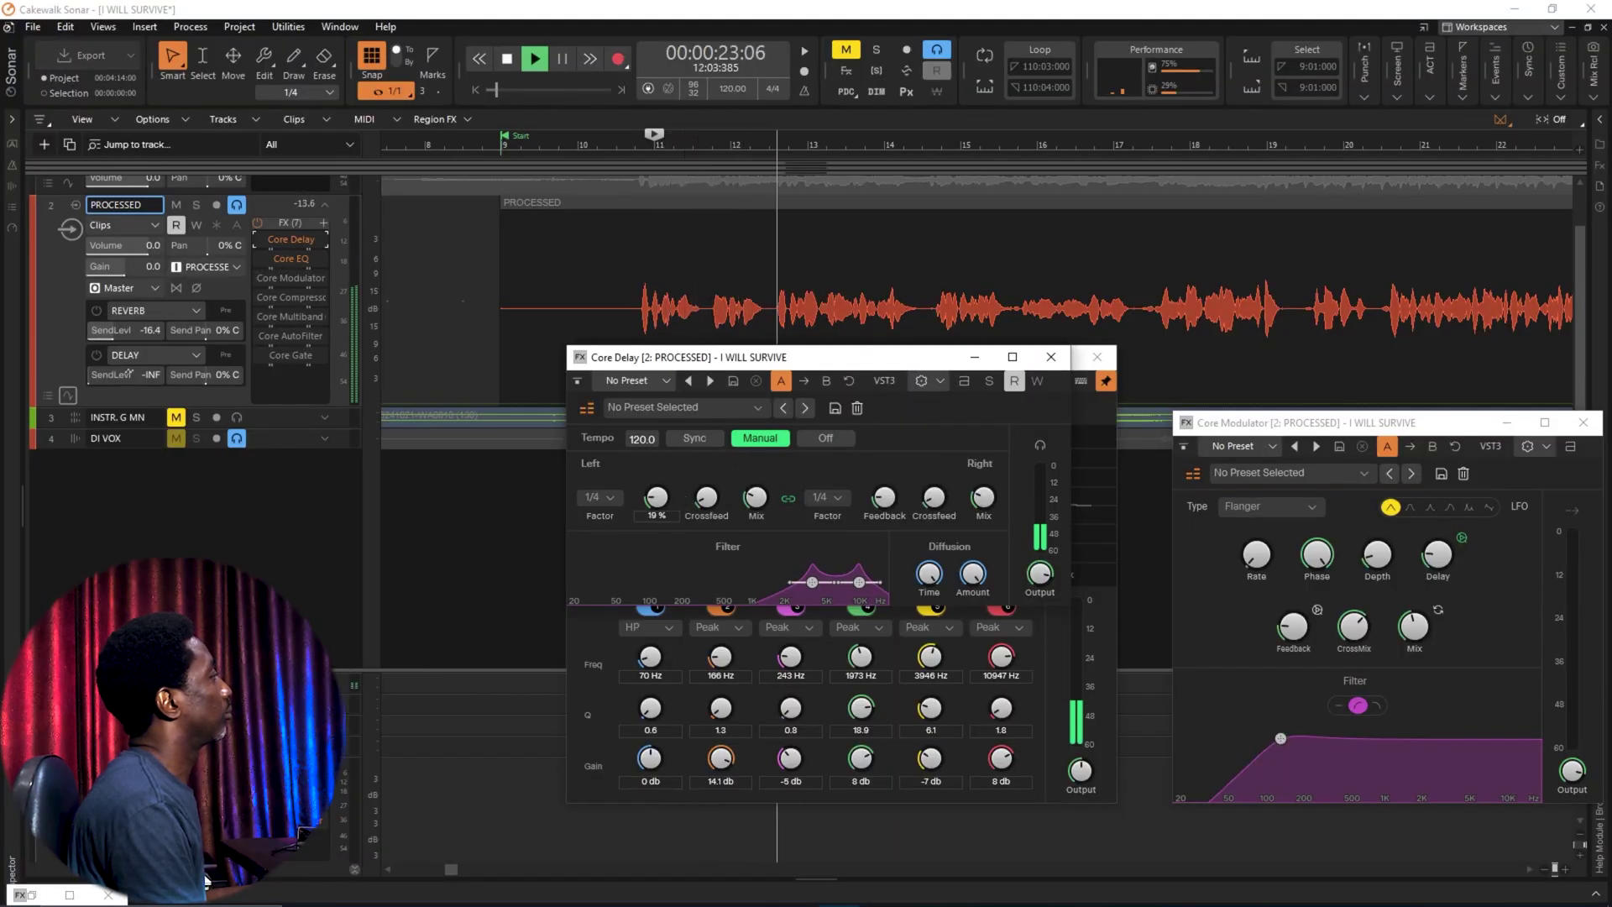
Step: Close Core Delay and switch Core Modulator's filter to low-pass
{"action": "left_click", "coordinate": [1053, 361]}
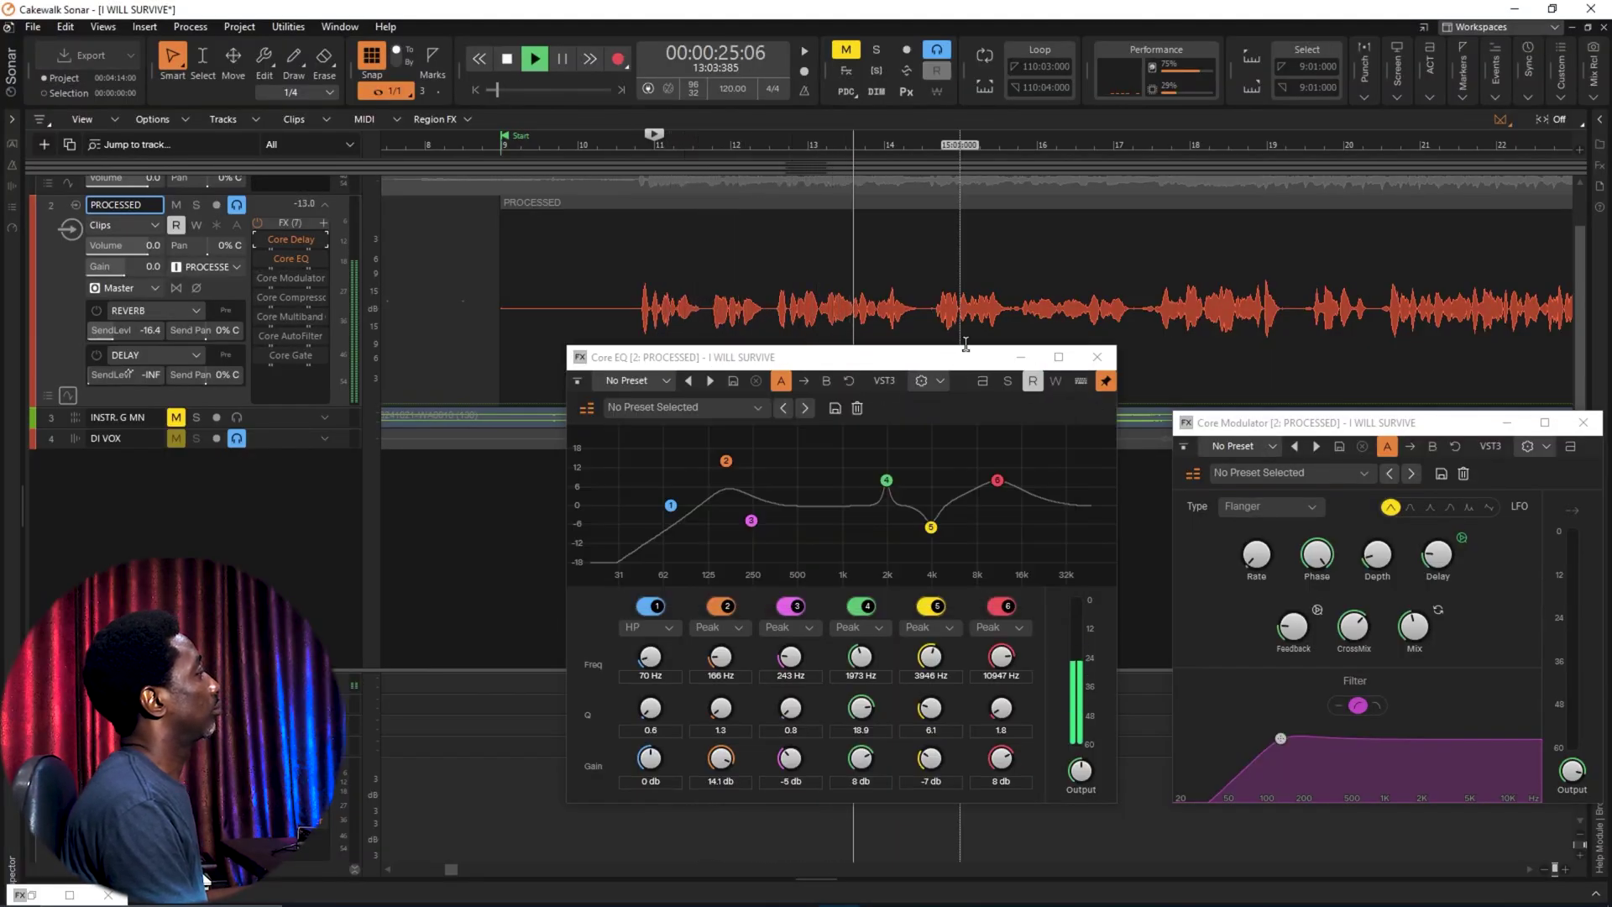
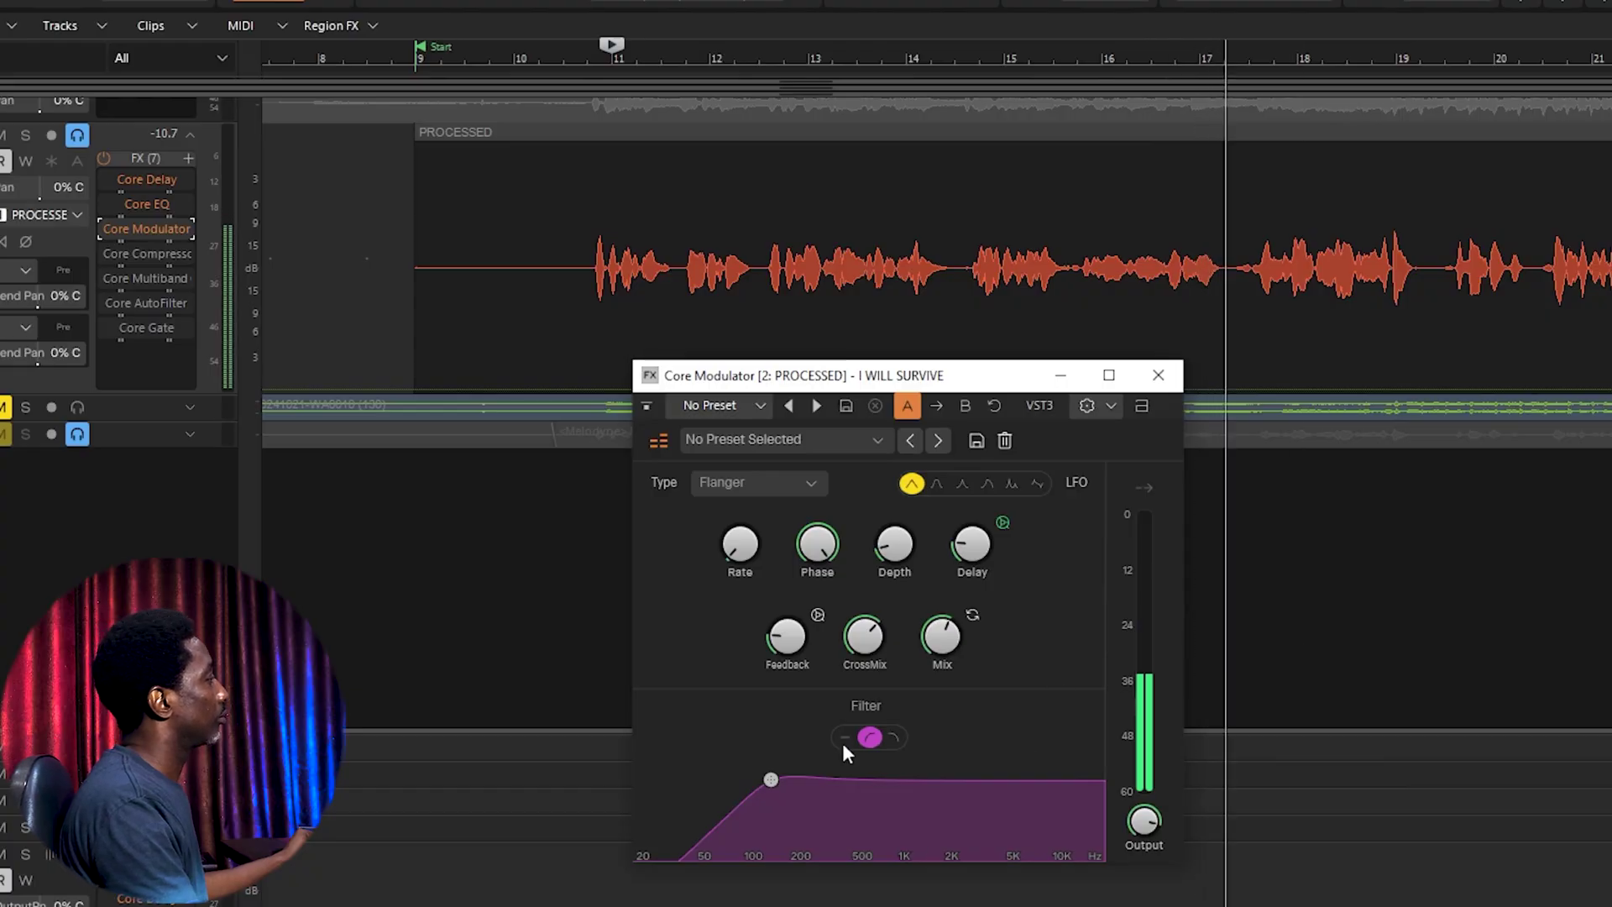
{"action": "left_click", "coordinate": [893, 737]}
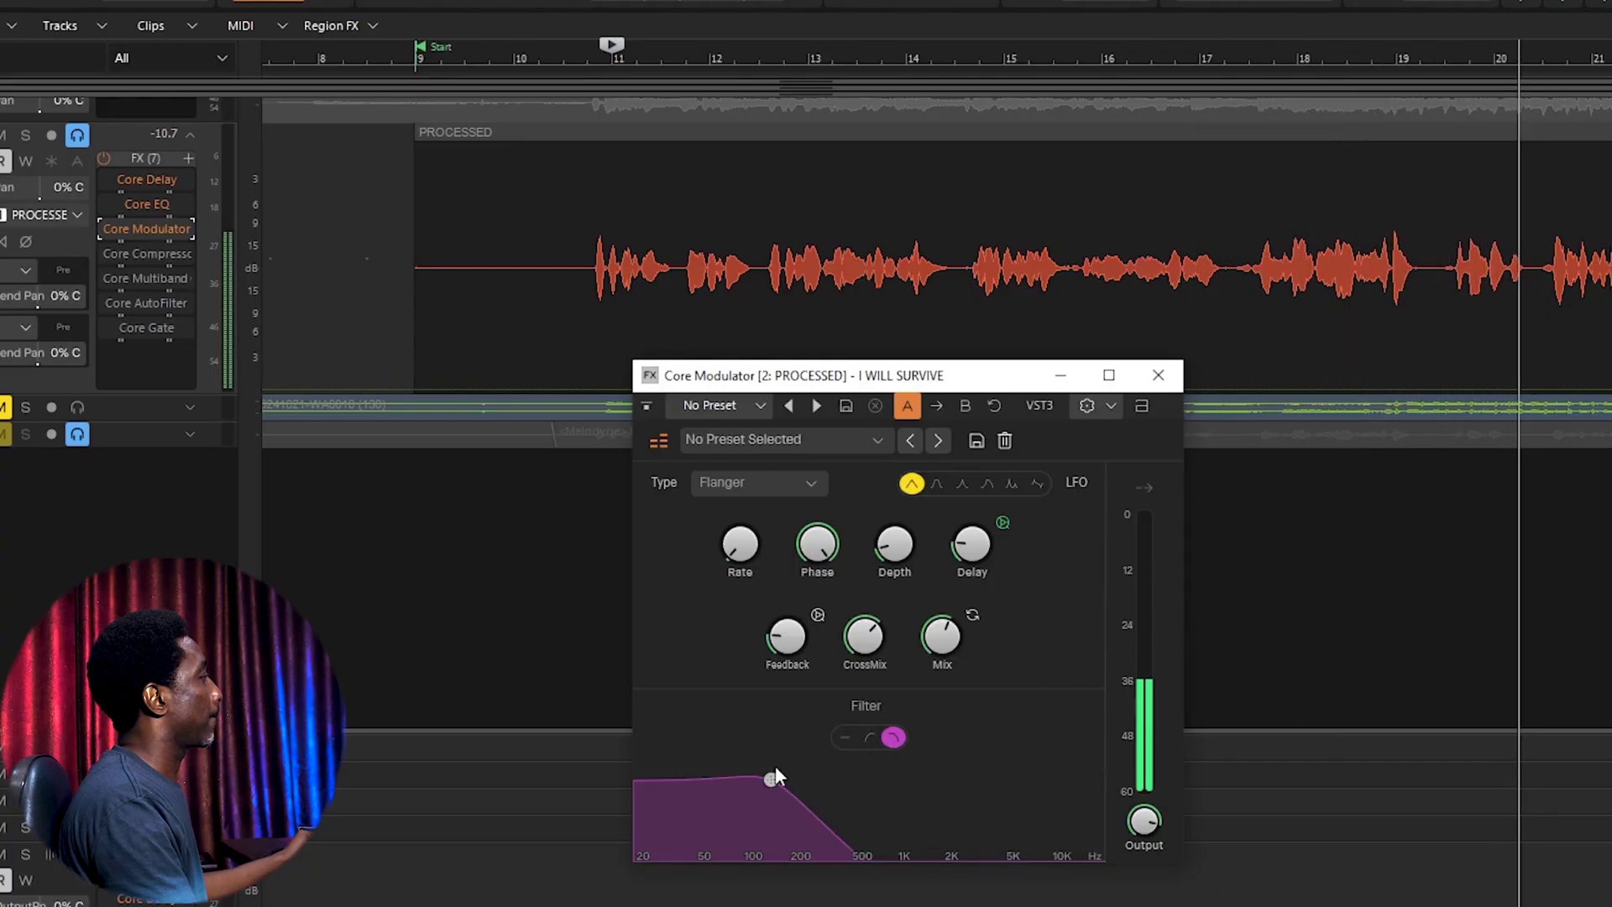
Step: Move Core Modulator's filter cutoff to about 200 Hz and switch the filter to high-pass
{"action": "mouse_move", "coordinate": [771, 793]}
{"action": "left_mouse_down"}
{"action": "mouse_move", "coordinate": [1061, 796]}
{"action": "mouse_move", "coordinate": [824, 797]}
{"action": "mouse_move", "coordinate": [833, 780]}
{"action": "mouse_move", "coordinate": [797, 779]}
{"action": "left_mouse_up"}
{"action": "left_click", "coordinate": [870, 738]}
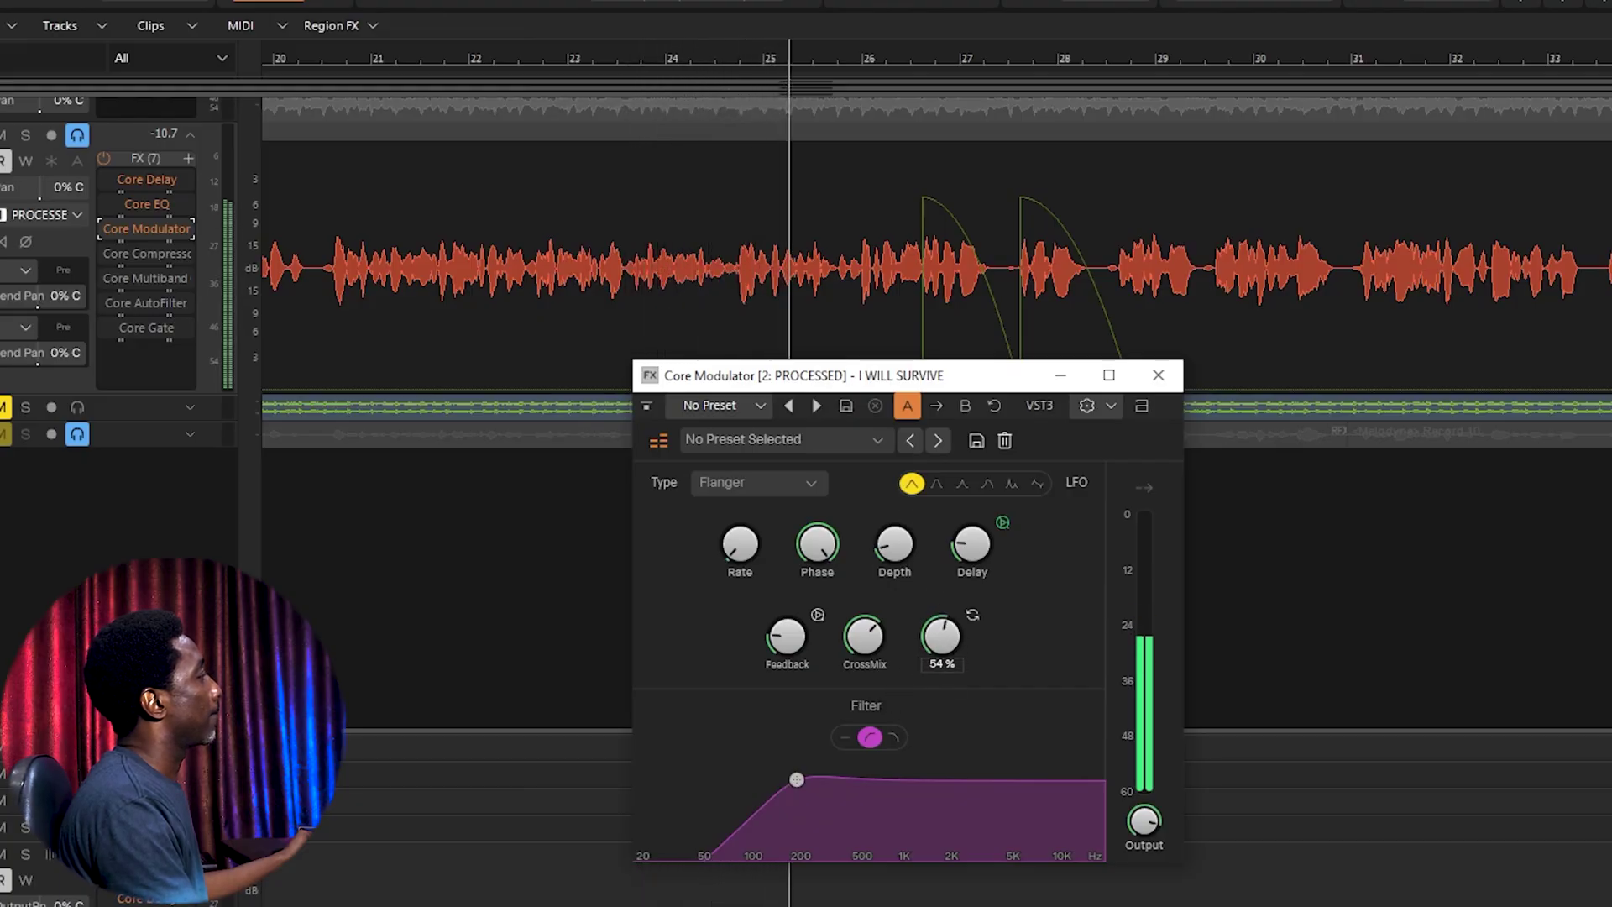
Step: Audition several of Core Modulator's LFO waveforms during playback and settle on the second shape
{"action": "left_click", "coordinate": [936, 482]}
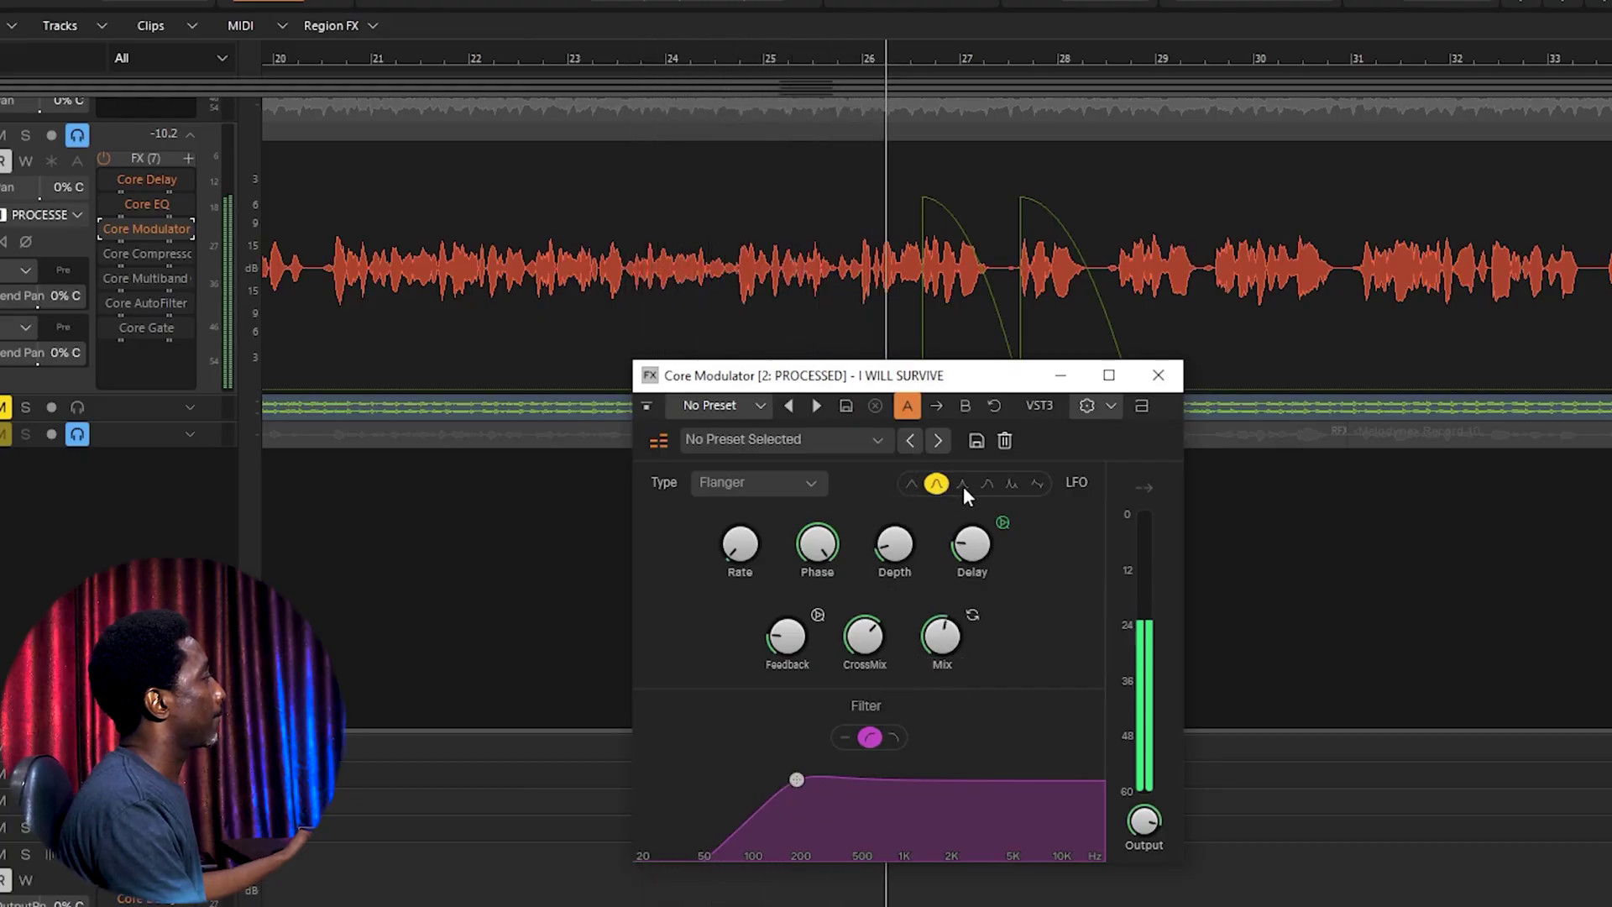
{"action": "left_click", "coordinate": [1038, 485]}
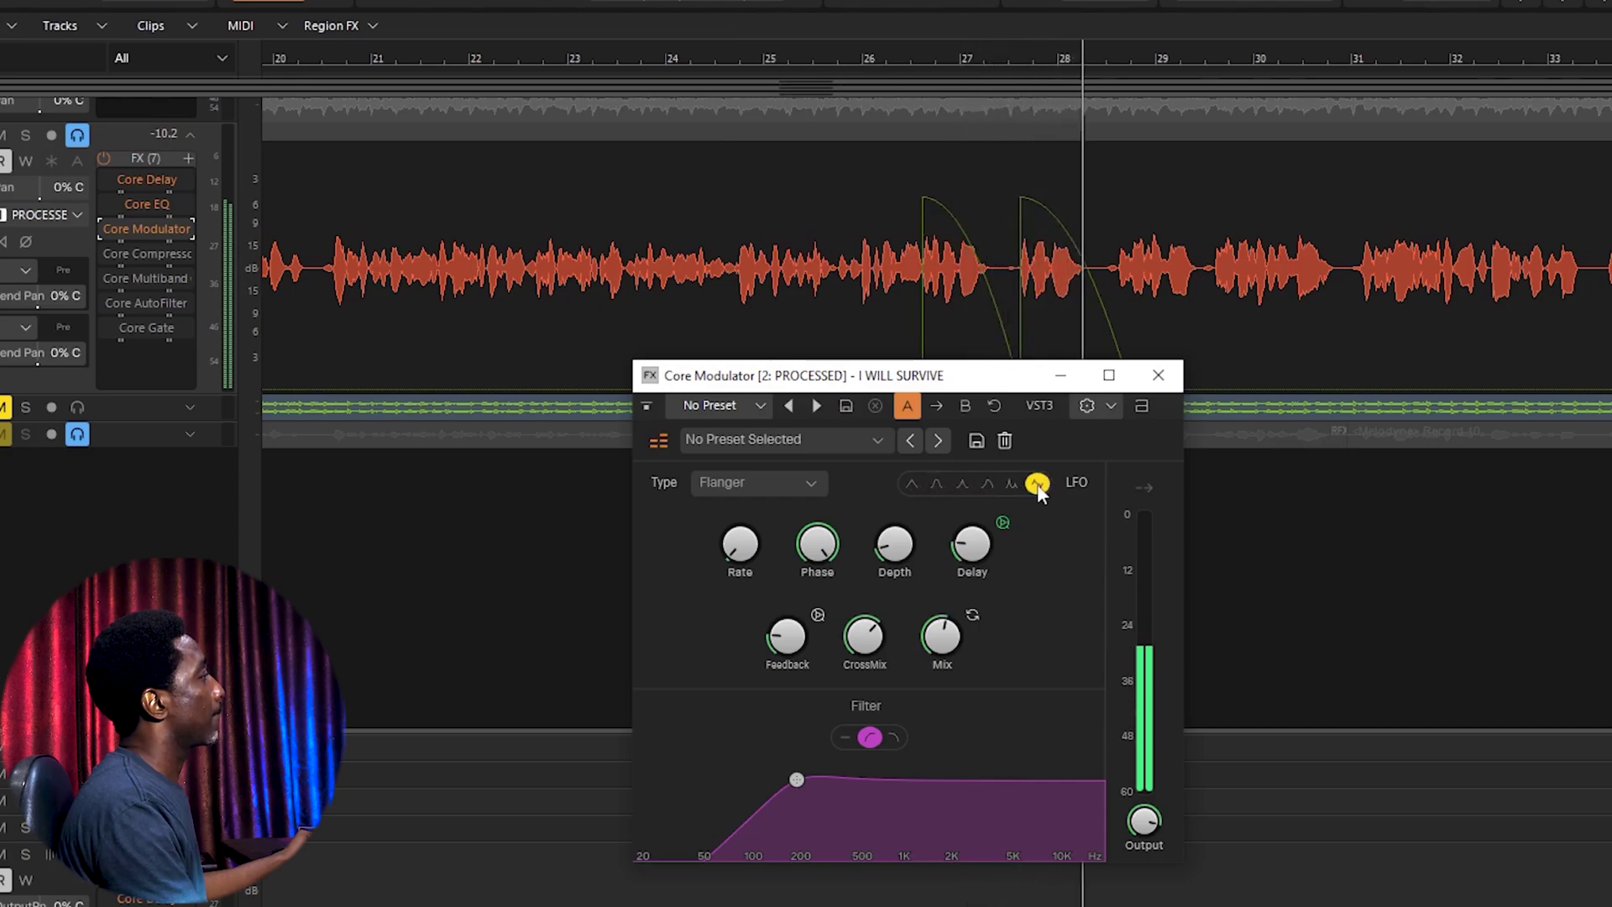
{"action": "left_click", "coordinate": [1010, 485]}
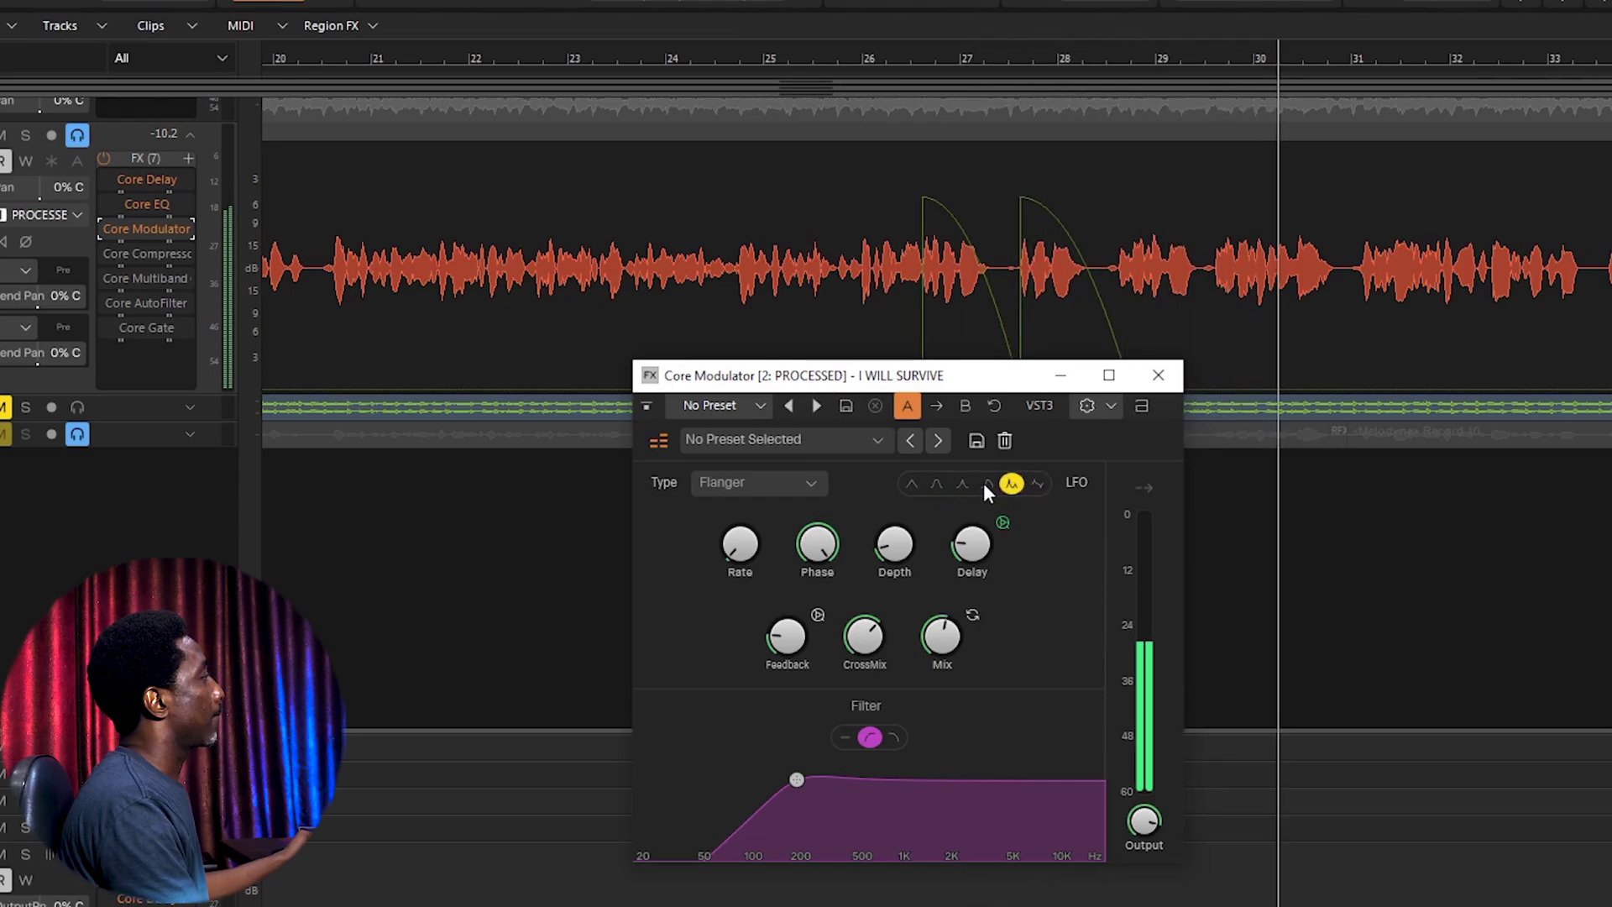
{"action": "left_click", "coordinate": [987, 485]}
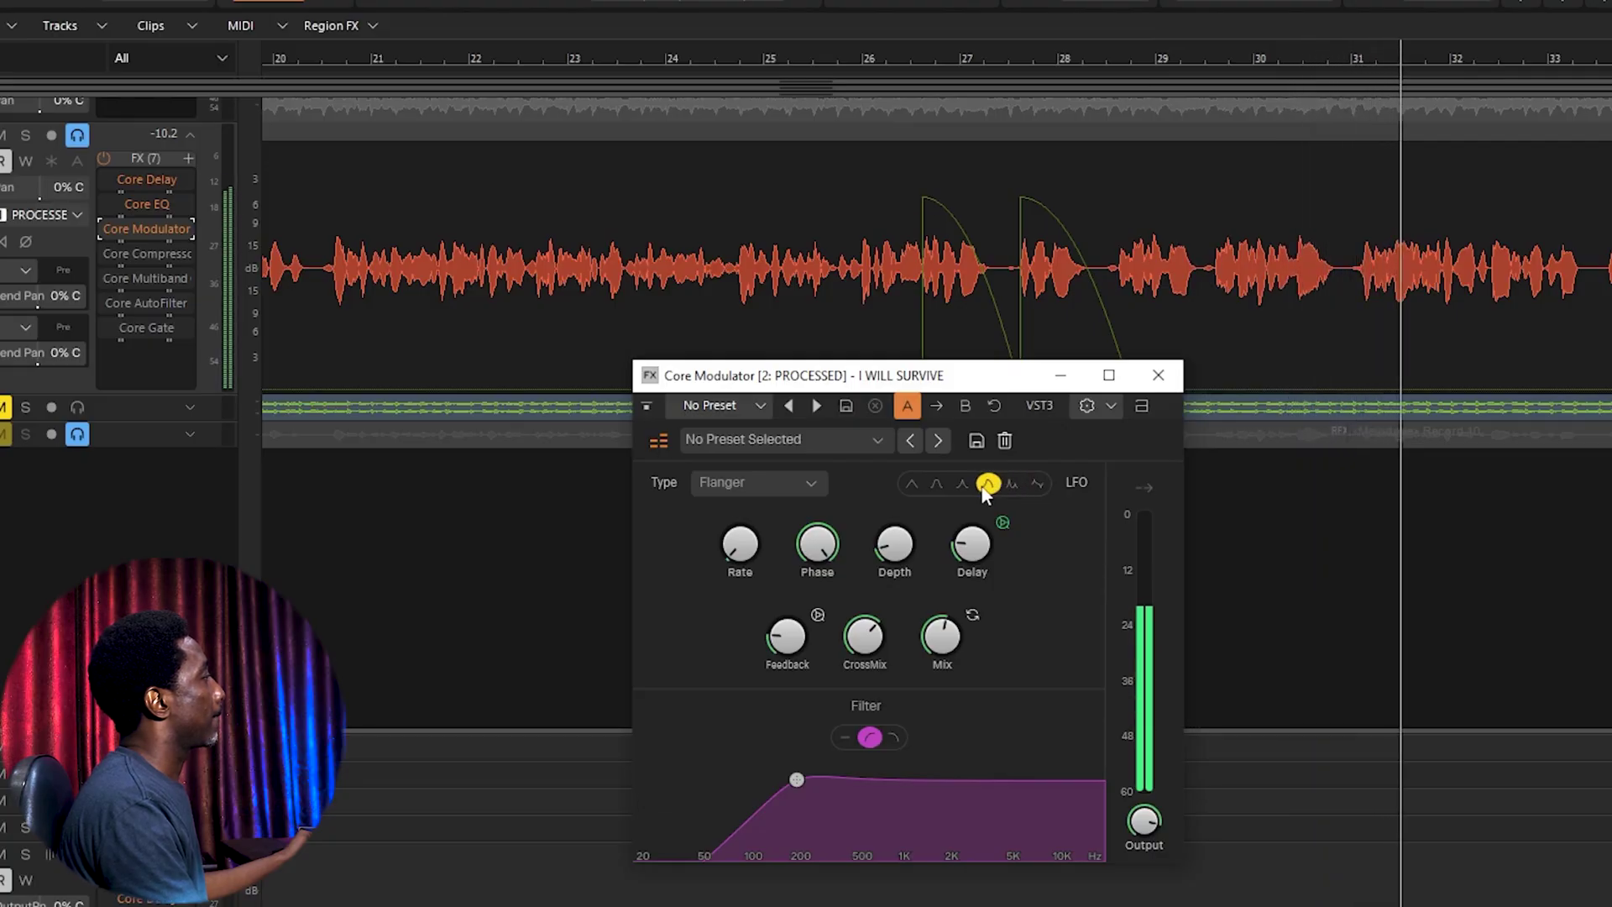
{"action": "left_click", "coordinate": [935, 483]}
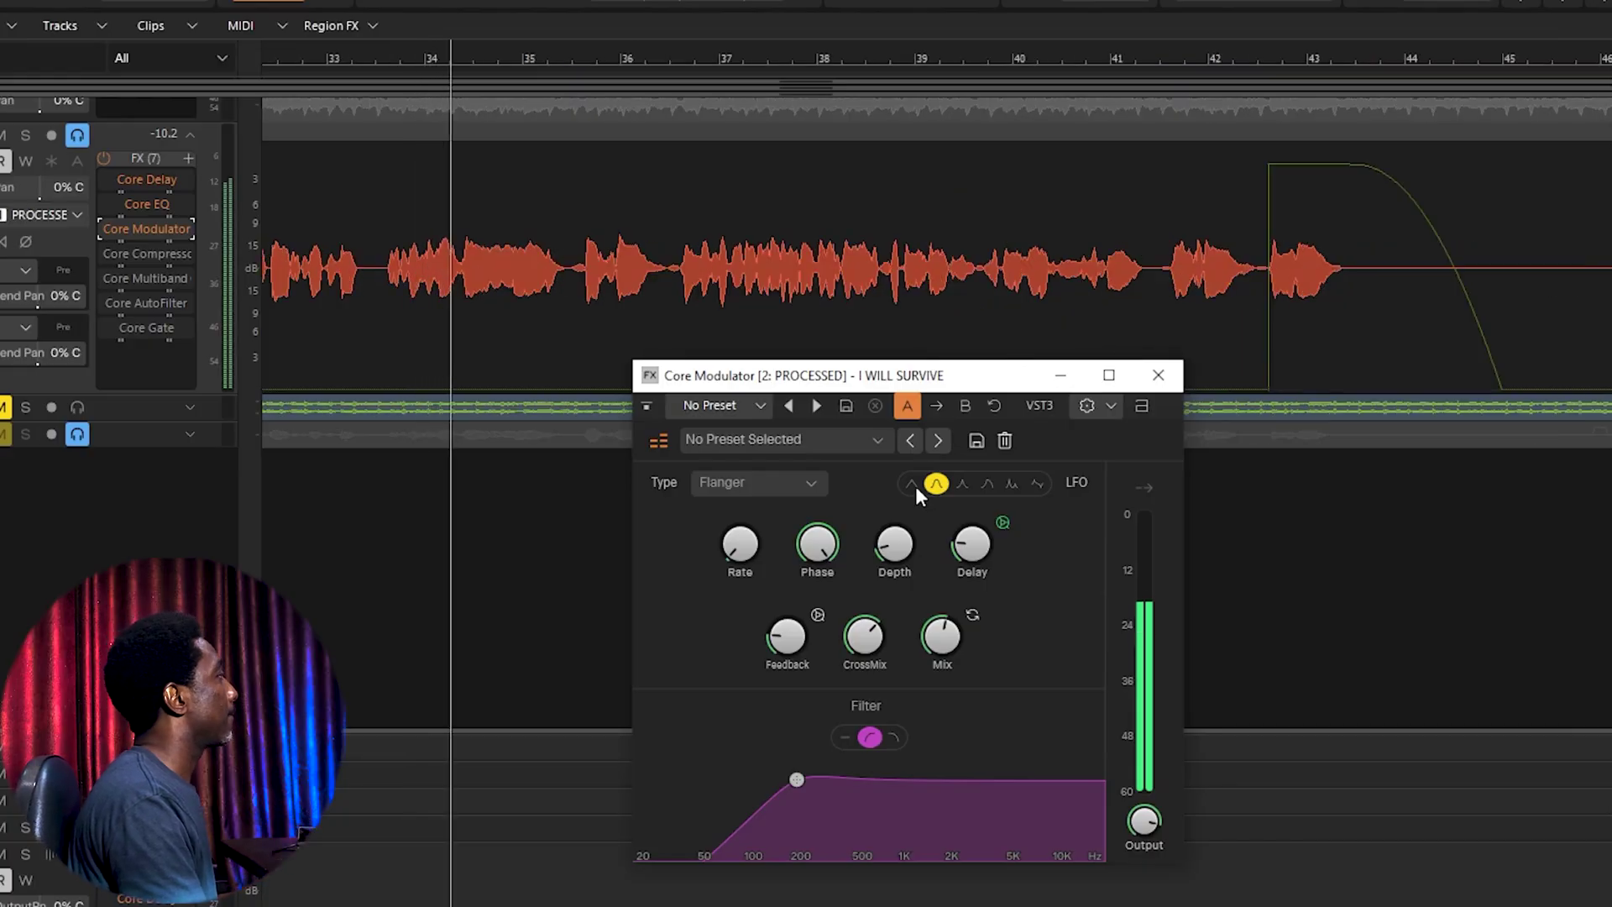
Step: Set Core Modulator's mix to 44% and stop playback
{"action": "mouse_move", "coordinate": [941, 635]}
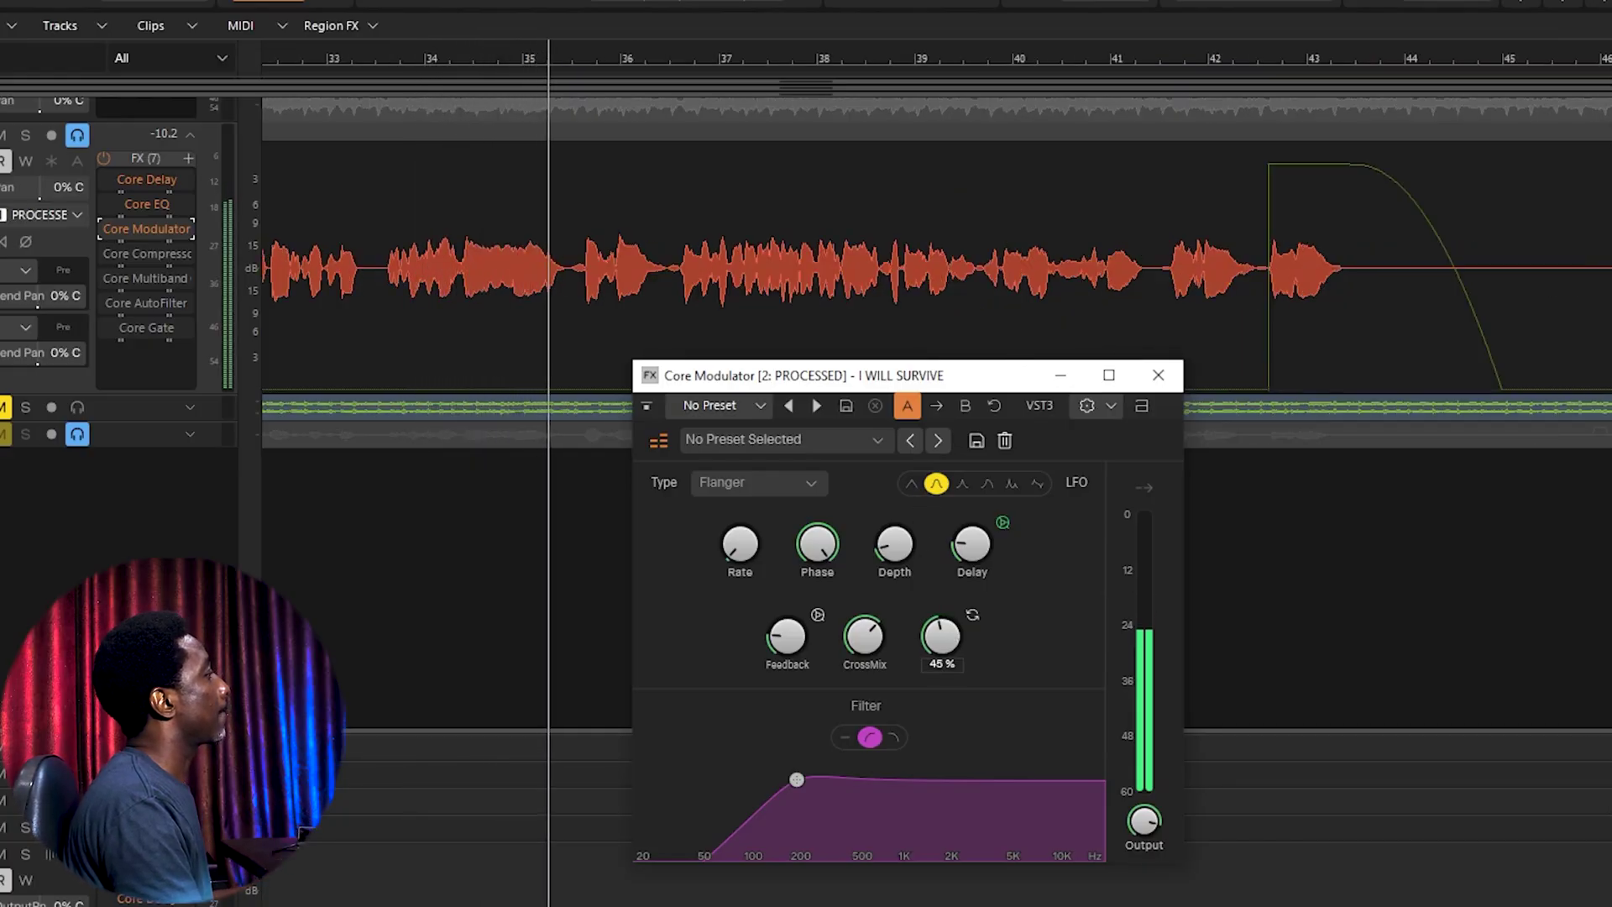
{"action": "scroll", "coordinate": [941, 635], "scroll_direction": "down", "scroll_amount": 1}
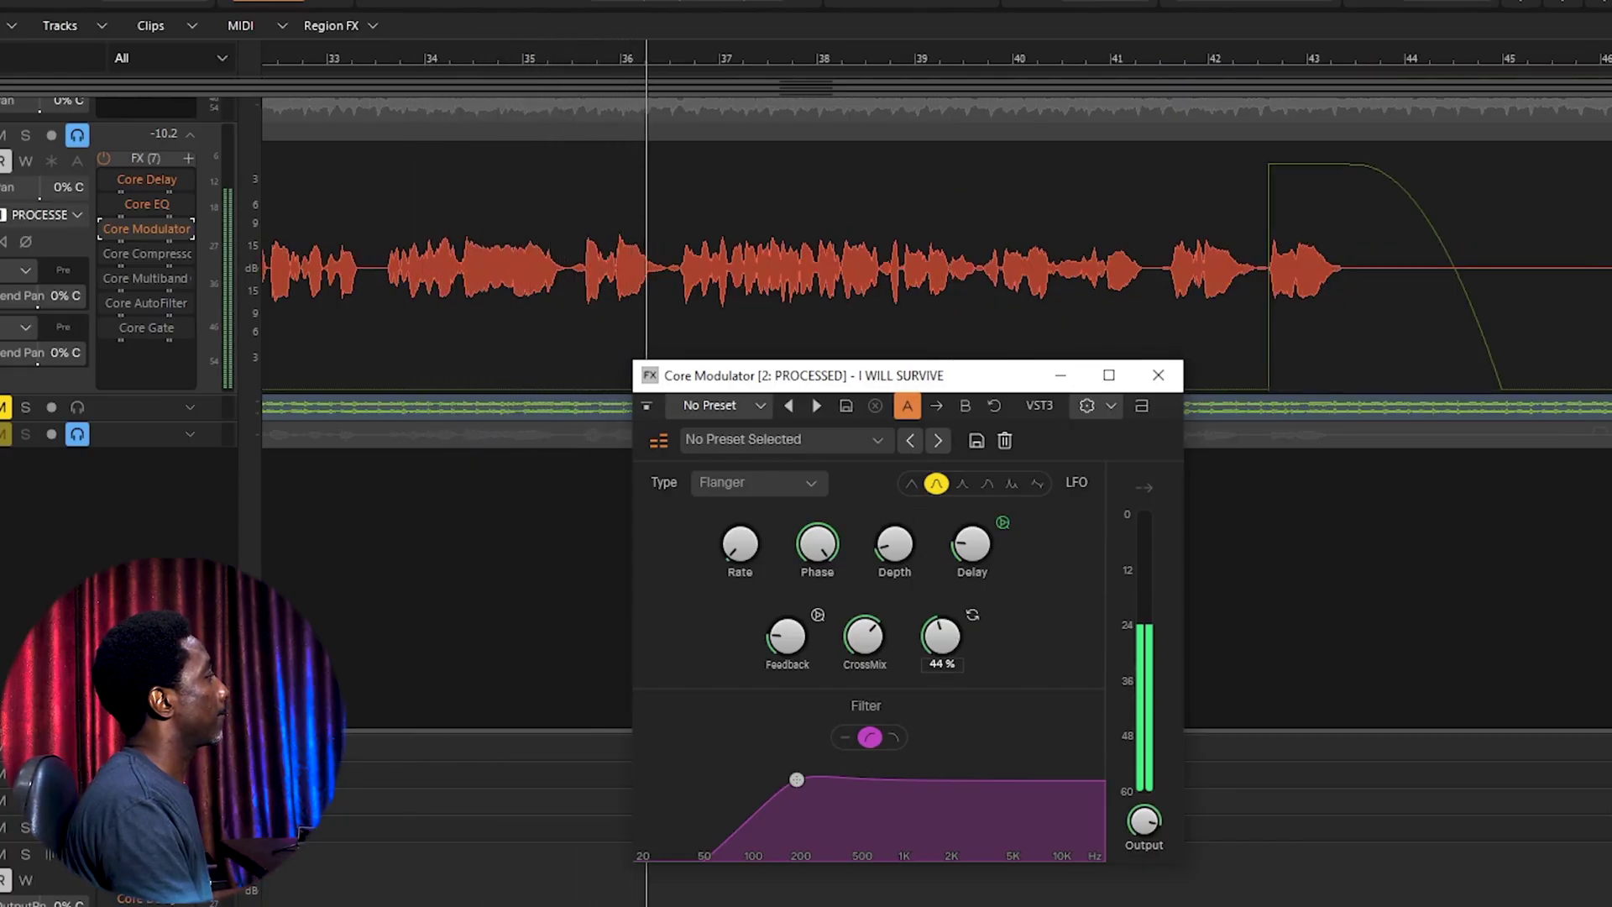
{"action": "key", "text": "space"}
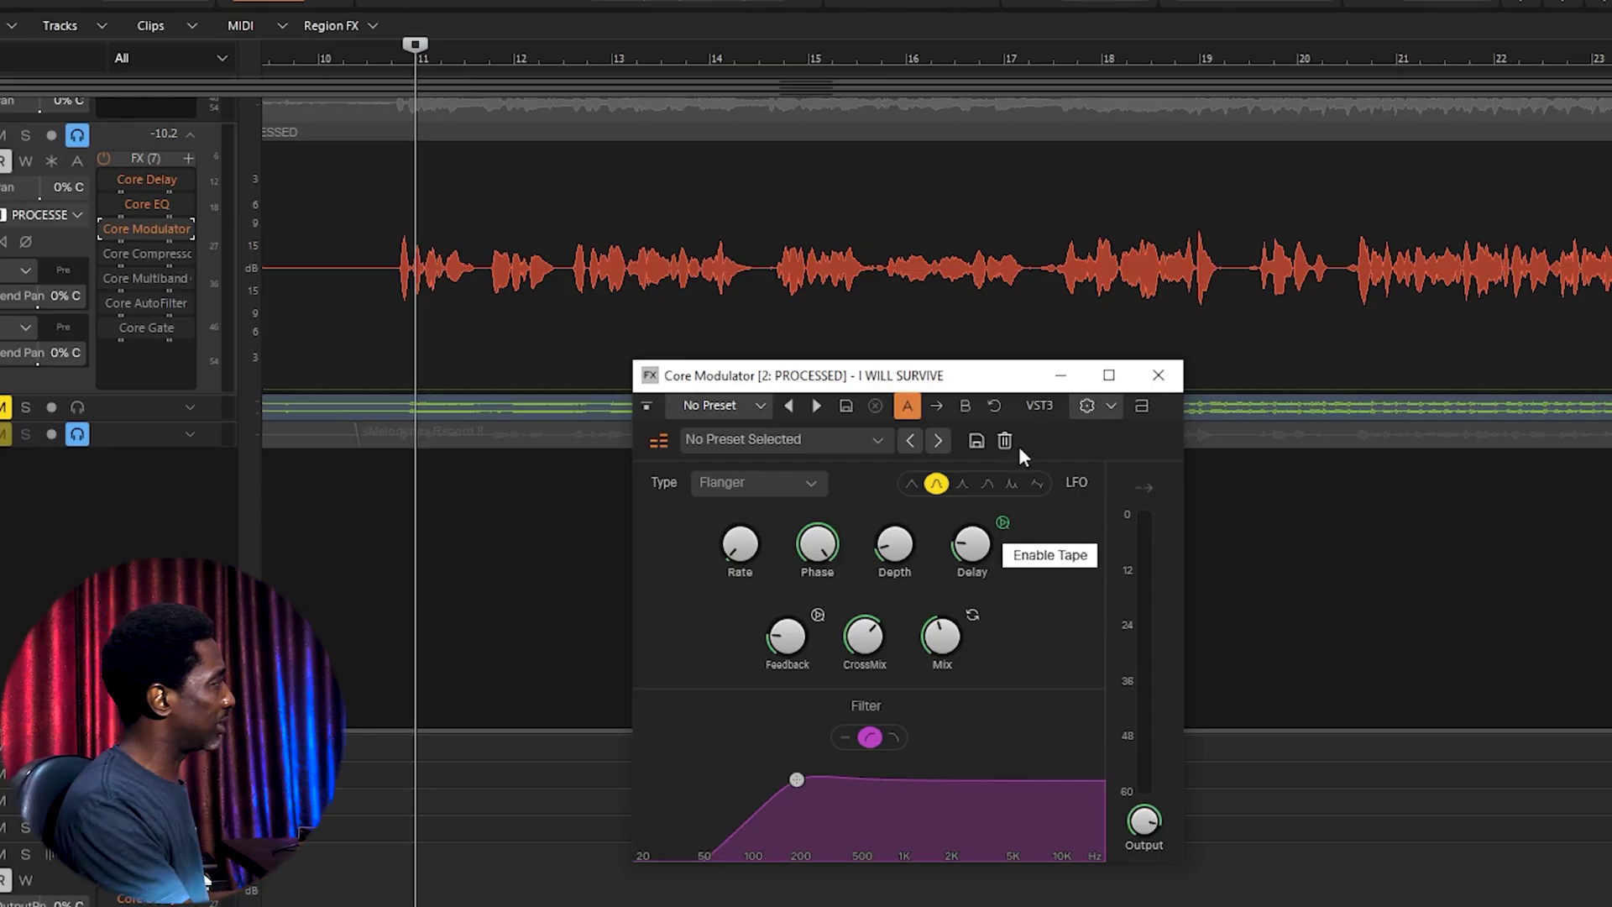
Step: Check the modulation types Core Modulator offers, leaving Flanger selected
{"action": "left_click", "coordinate": [811, 484]}
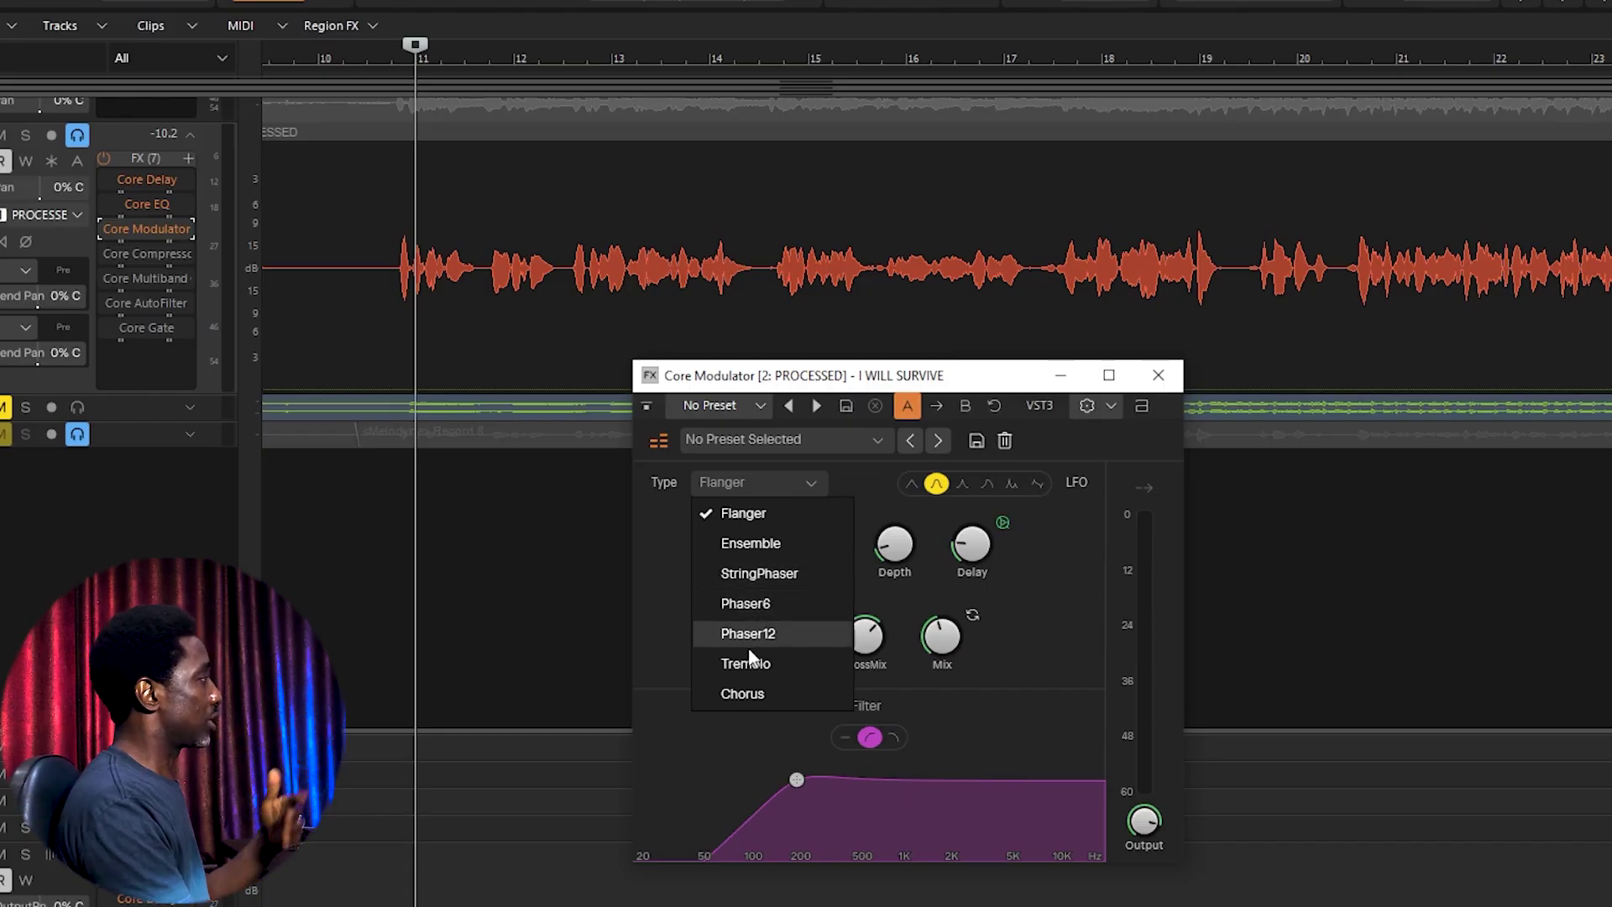
{"action": "left_click", "coordinate": [1076, 594]}
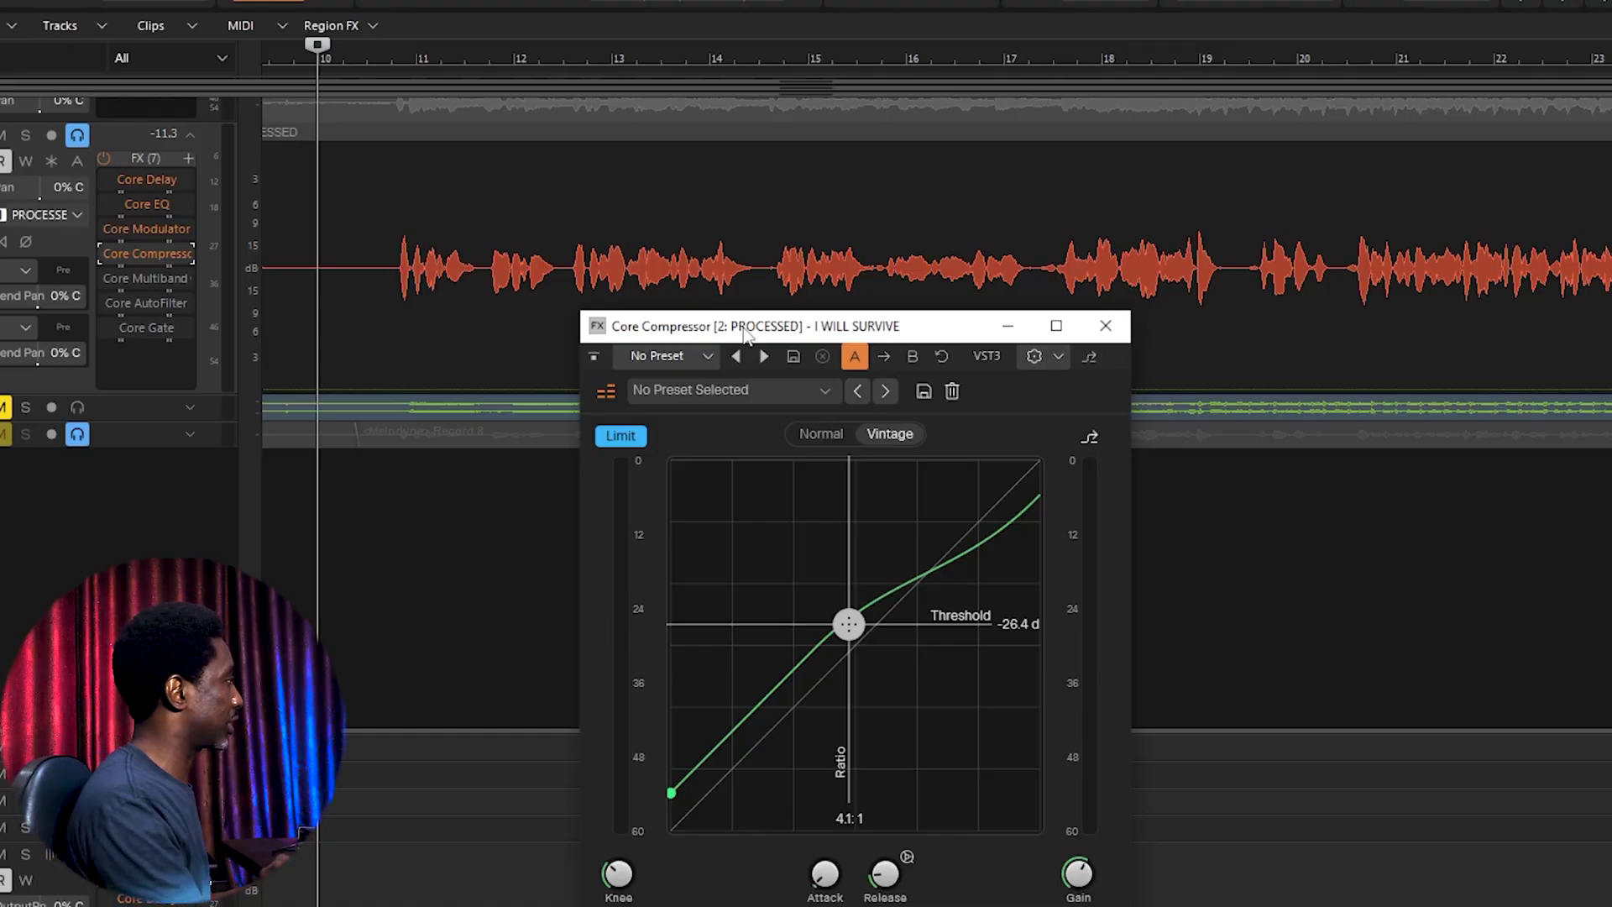
Step: Set Core Compressor's threshold to -21.4 dB and ratio to 9.8:1 during playback, comparing Normal with Vintage mode, then stop playback
{"action": "mouse_move", "coordinate": [849, 622]}
{"action": "left_mouse_down"}
{"action": "mouse_move", "coordinate": [896, 558]}
{"action": "mouse_move", "coordinate": [839, 629]}
{"action": "mouse_move", "coordinate": [848, 708]}
{"action": "mouse_move", "coordinate": [860, 644]}
{"action": "mouse_move", "coordinate": [839, 601]}
{"action": "mouse_move", "coordinate": [951, 575]}
{"action": "mouse_move", "coordinate": [939, 537]}
{"action": "mouse_move", "coordinate": [851, 638]}
{"action": "left_mouse_up"}
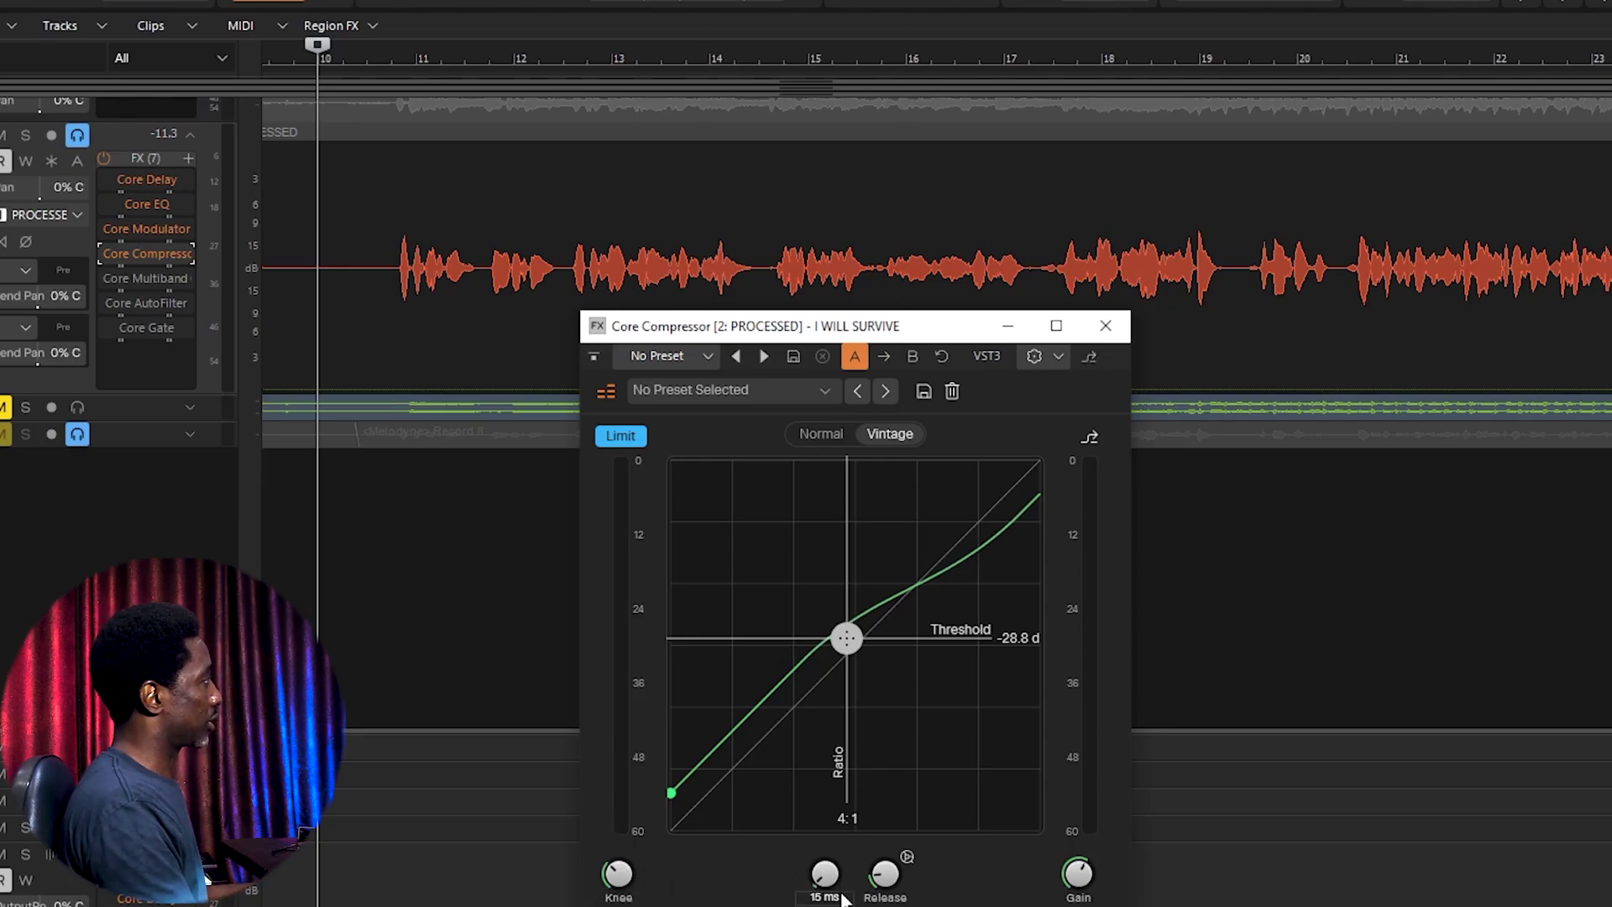
{"action": "key", "text": "space"}
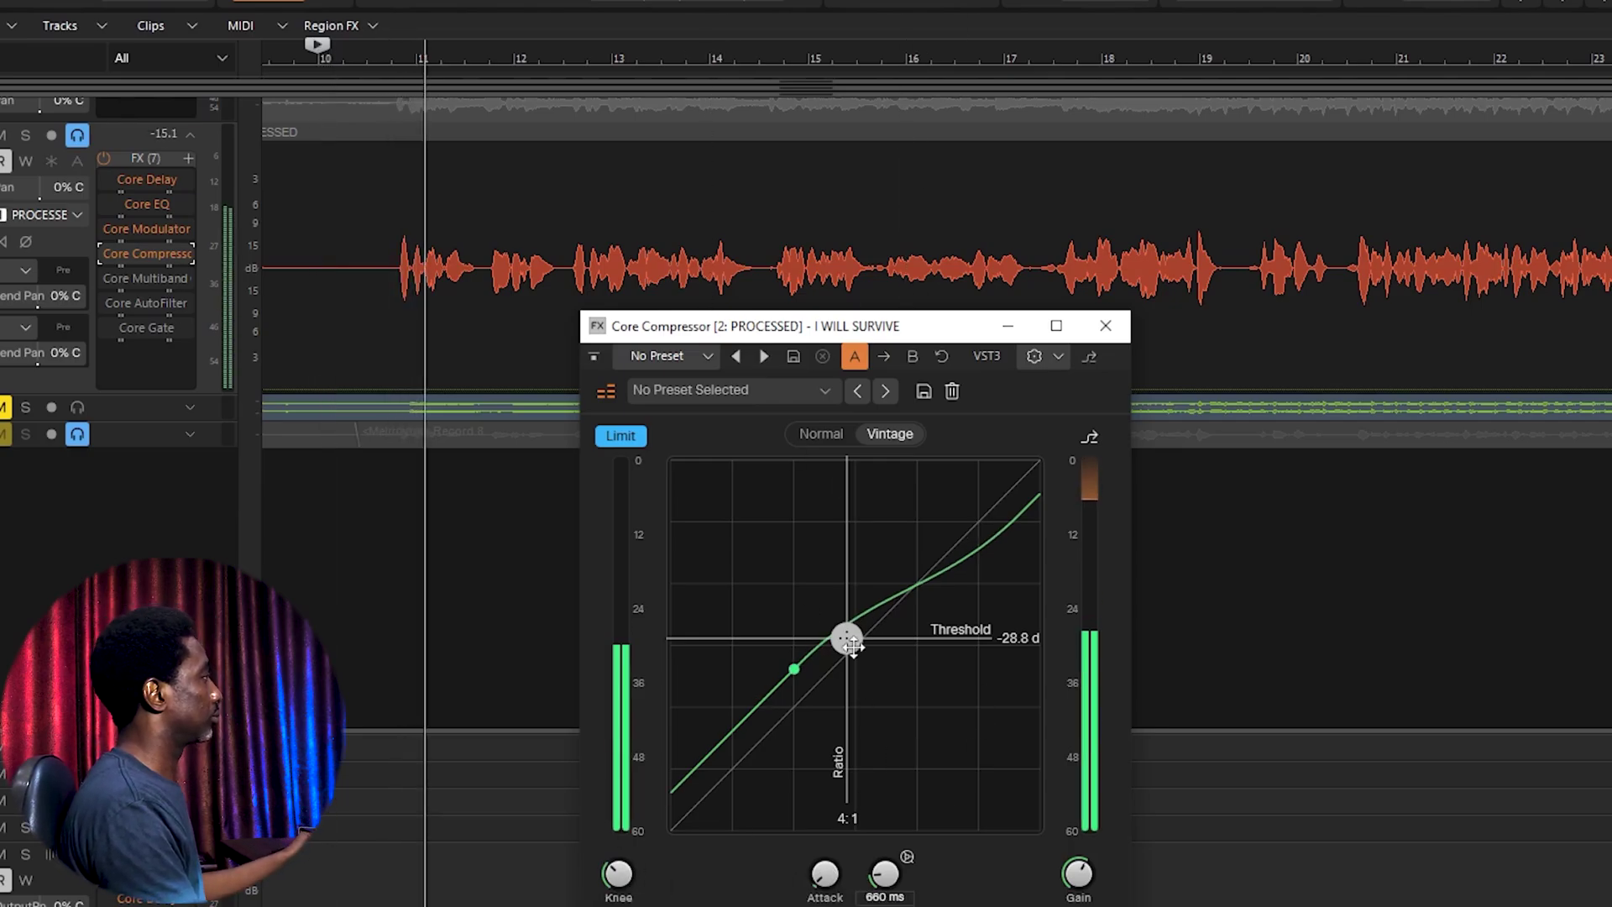
{"action": "left_click_drag", "start_coordinate": [849, 645], "coordinate": [914, 596]}
{"action": "left_click", "coordinate": [827, 434]}
{"action": "left_click", "coordinate": [891, 441]}
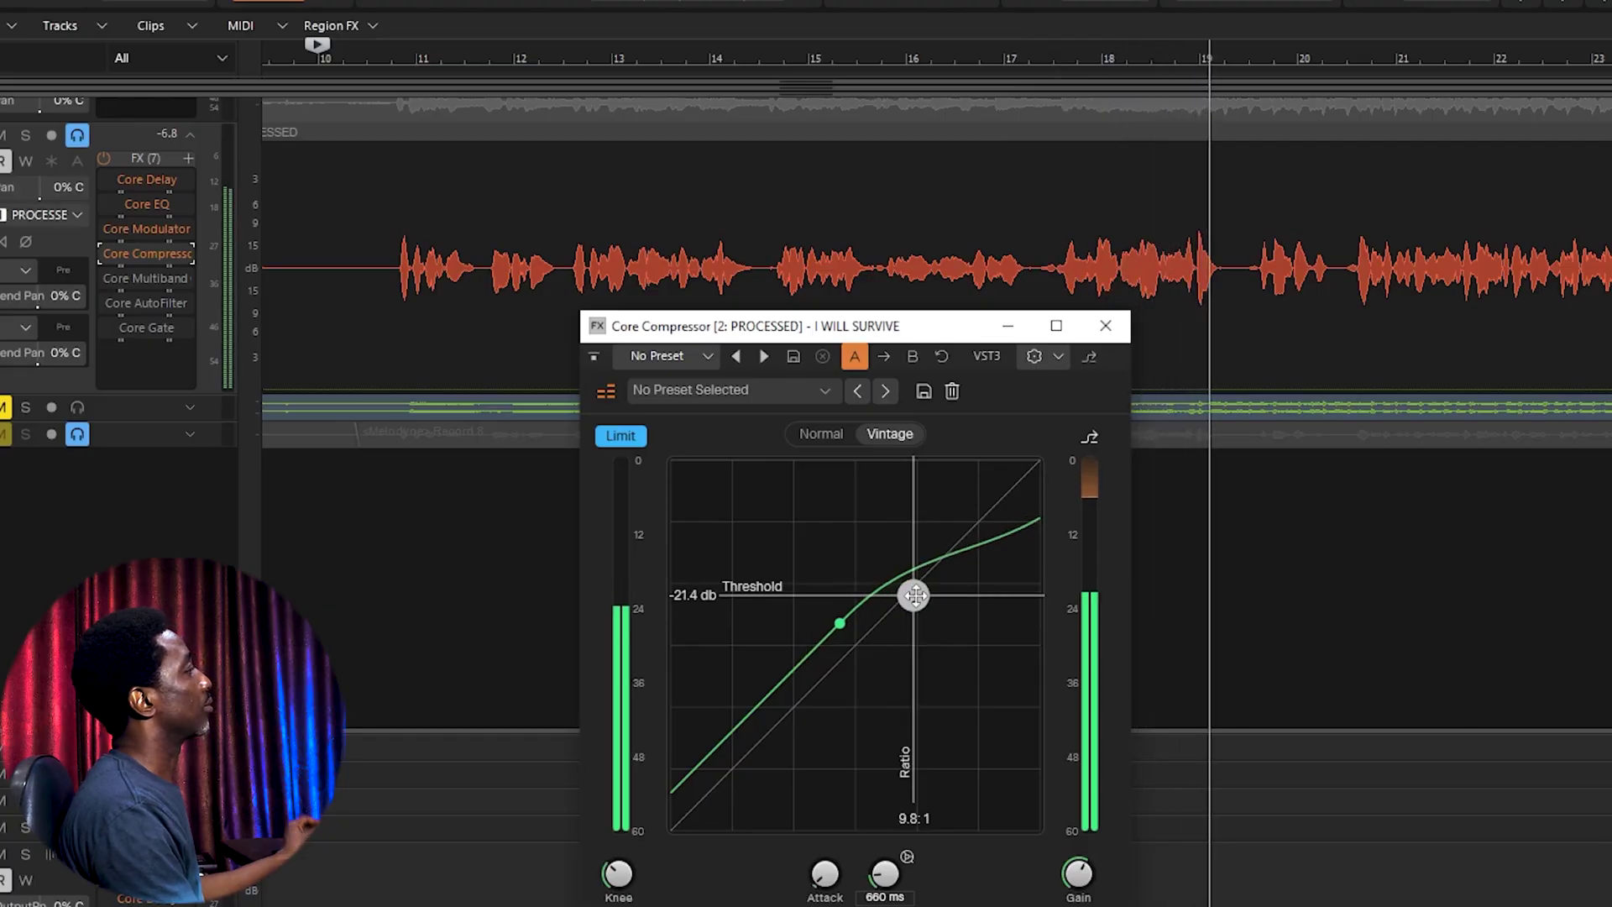
{"action": "key", "text": "space"}
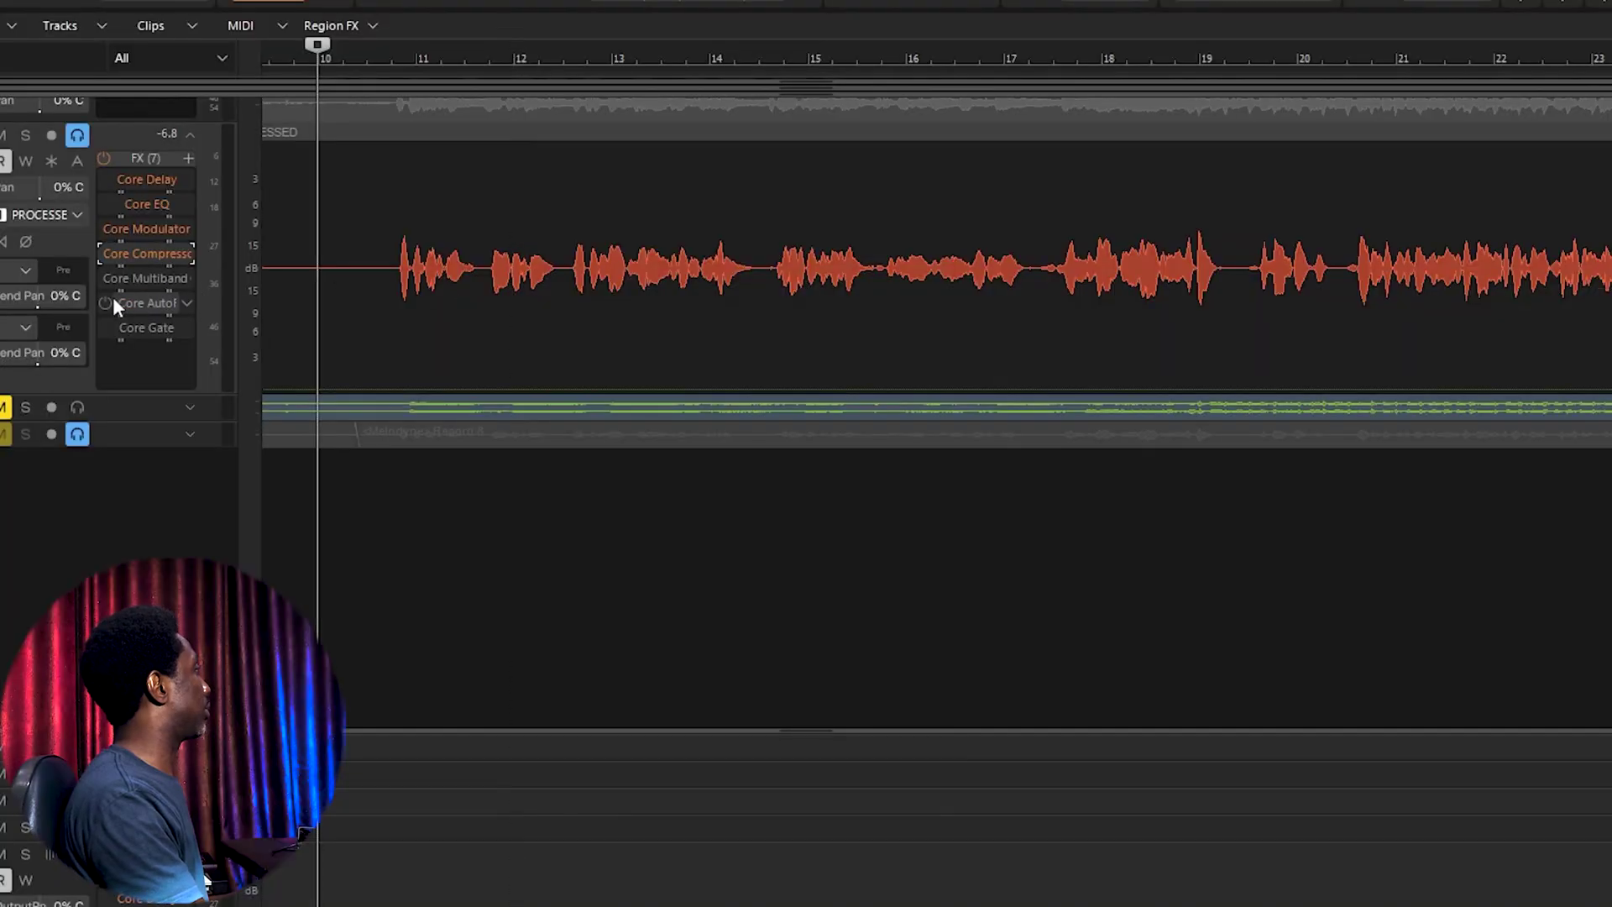
Step: Open Core Multiband Compressor from the PROCESSED track's effects and move its window higher in the workspace
{"action": "double_click", "coordinate": [154, 277]}
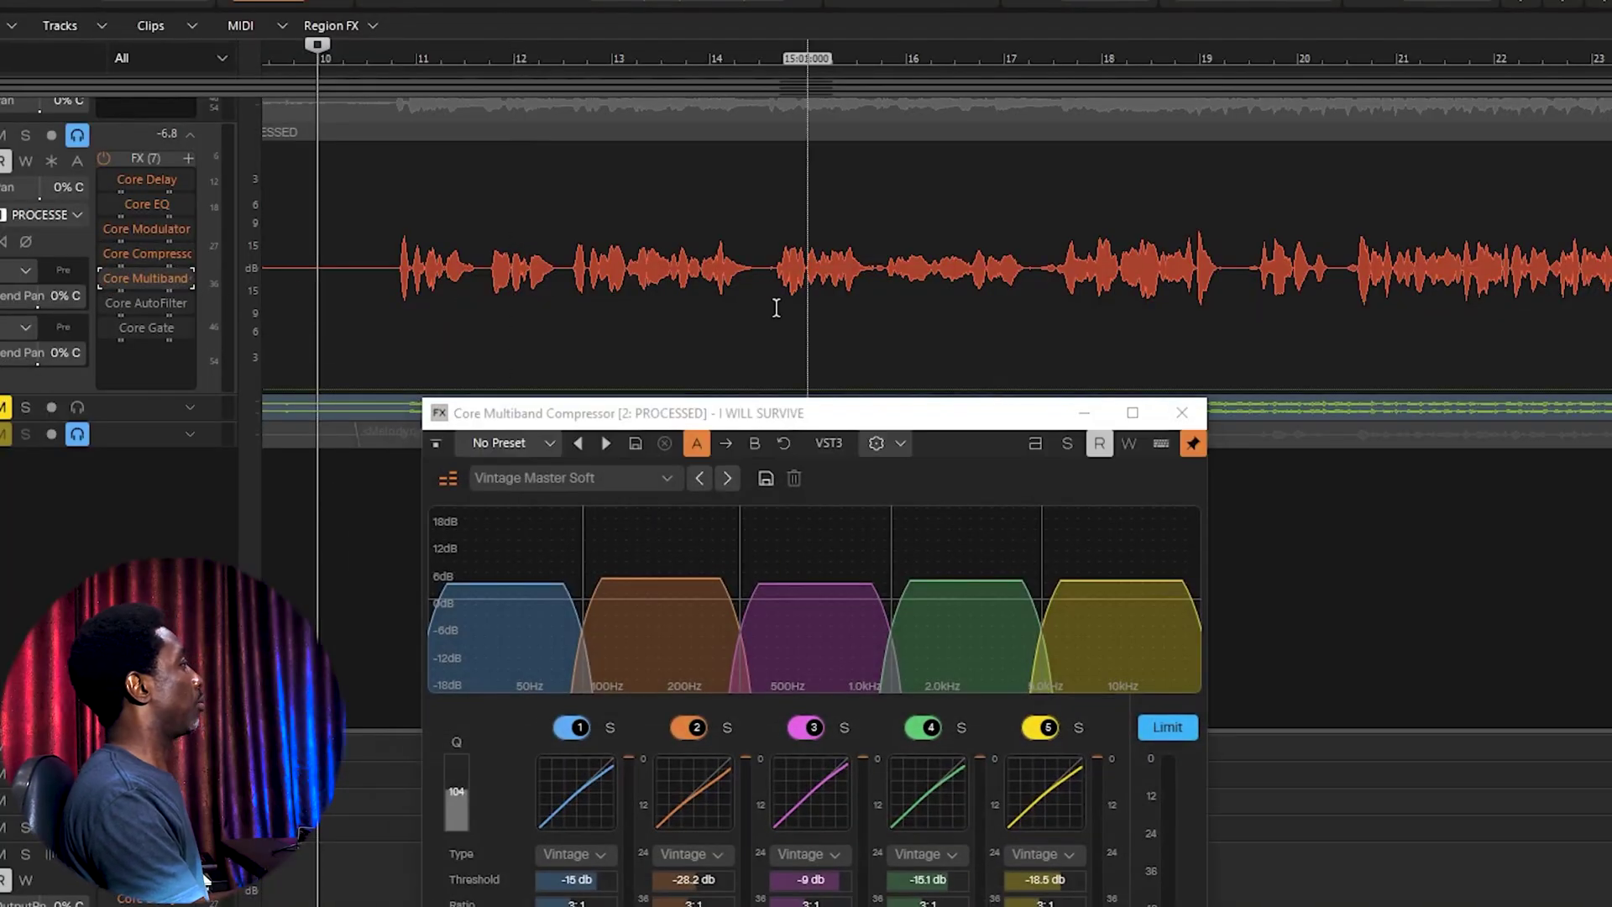
{"action": "left_click_drag", "start_coordinate": [800, 419], "coordinate": [811, 322]}
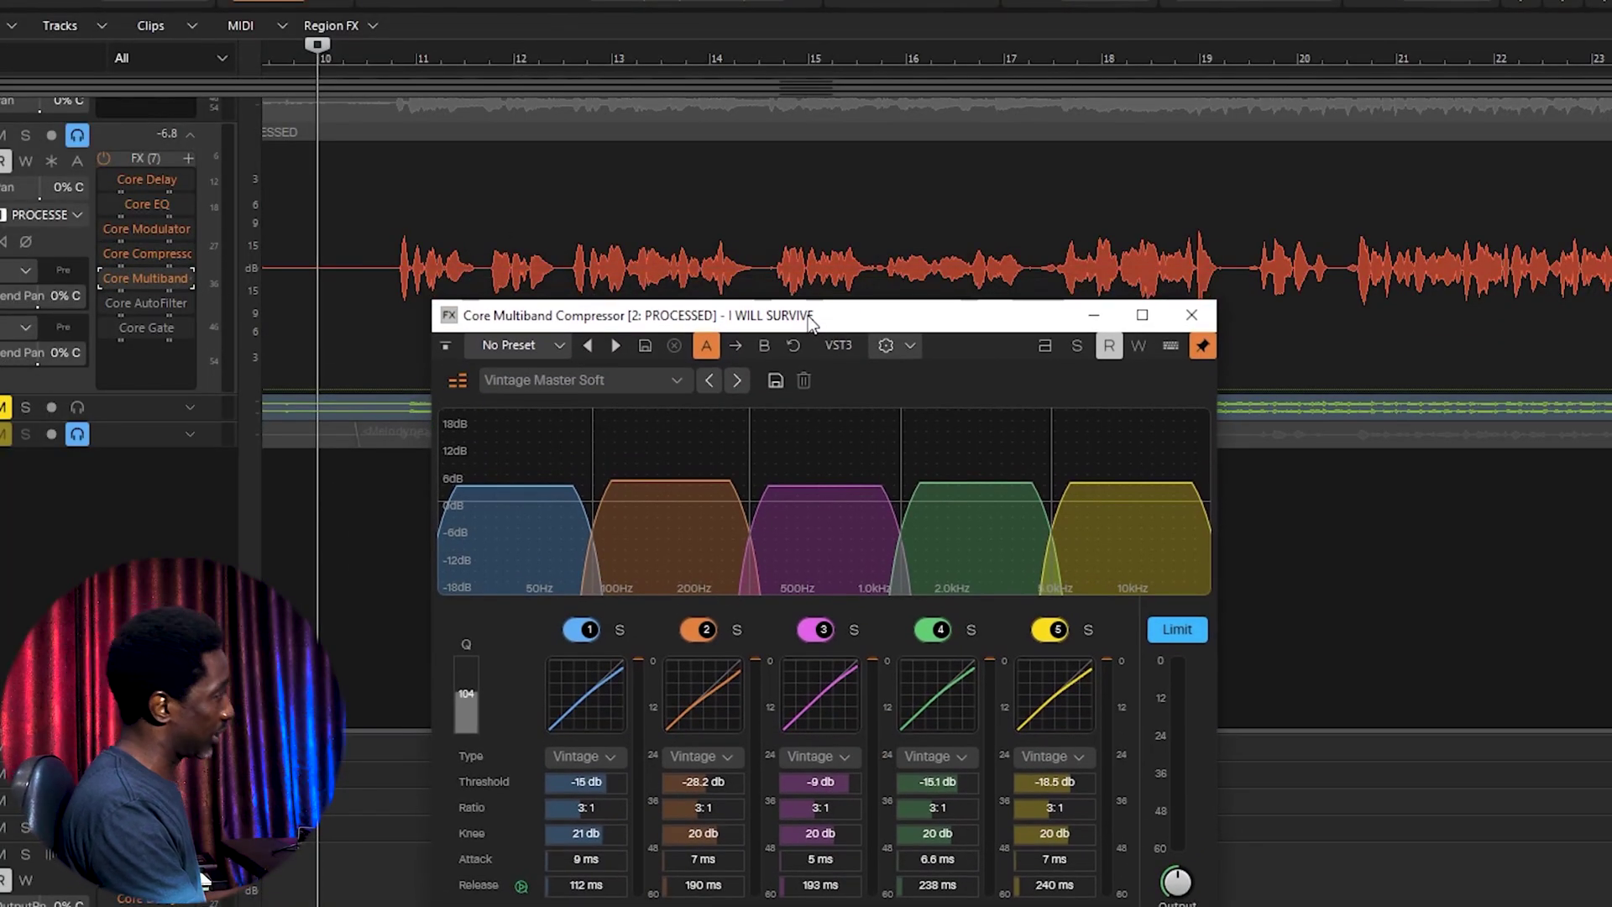
Step: Compare the vocal with and without Core Multiband Compressor by bypassing and re-enabling it twice during playback
{"action": "left_click", "coordinate": [447, 347]}
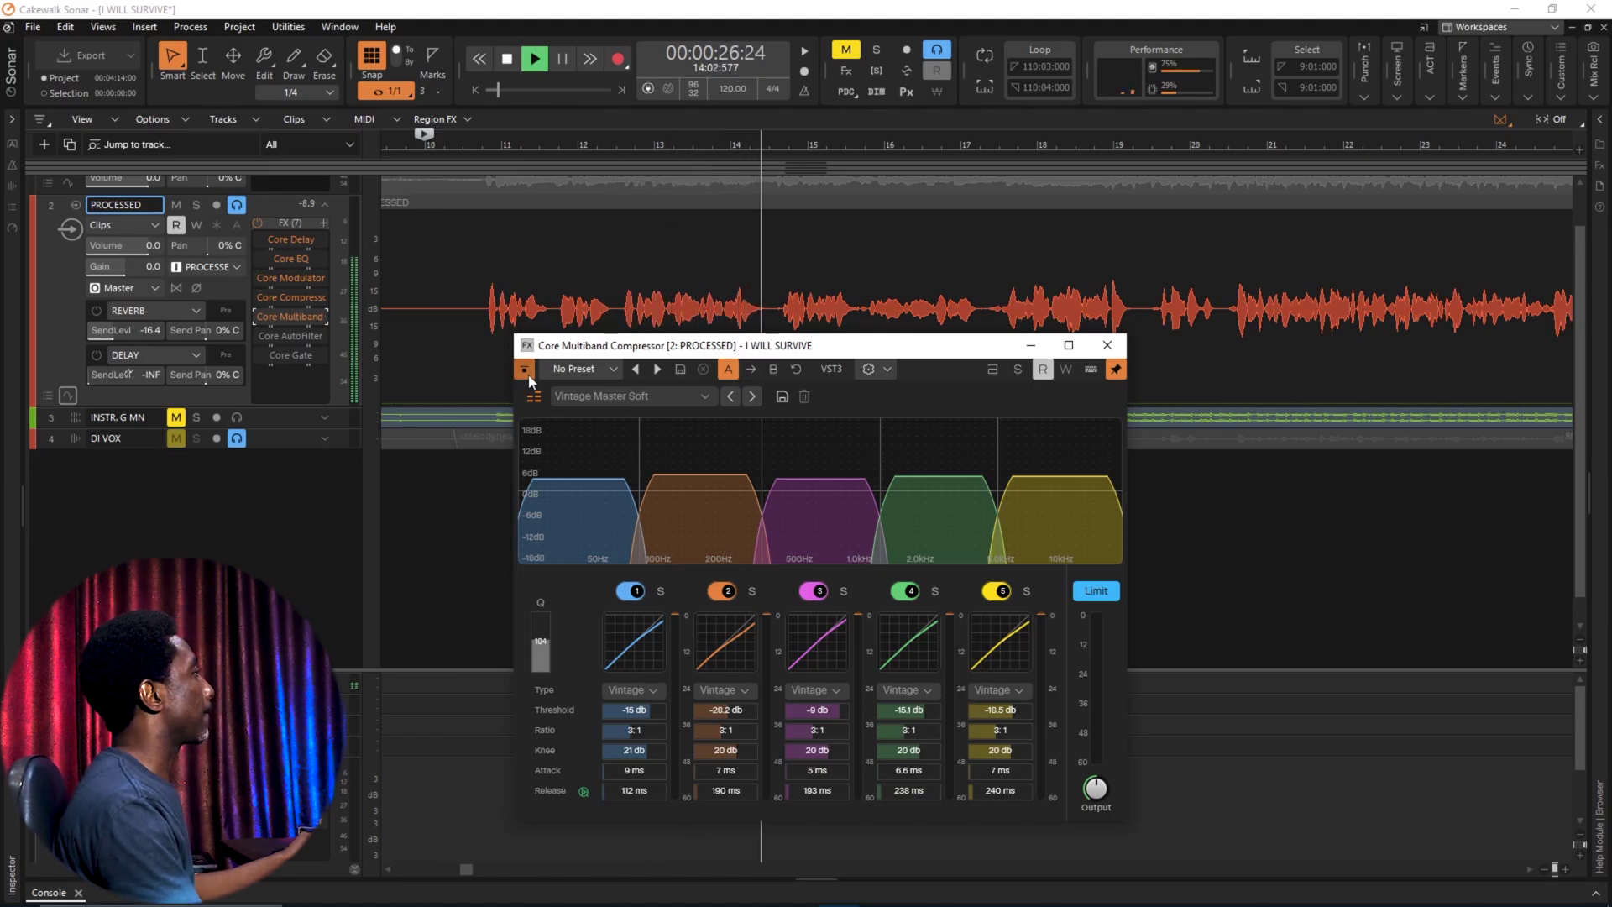
{"action": "left_click", "coordinate": [527, 375]}
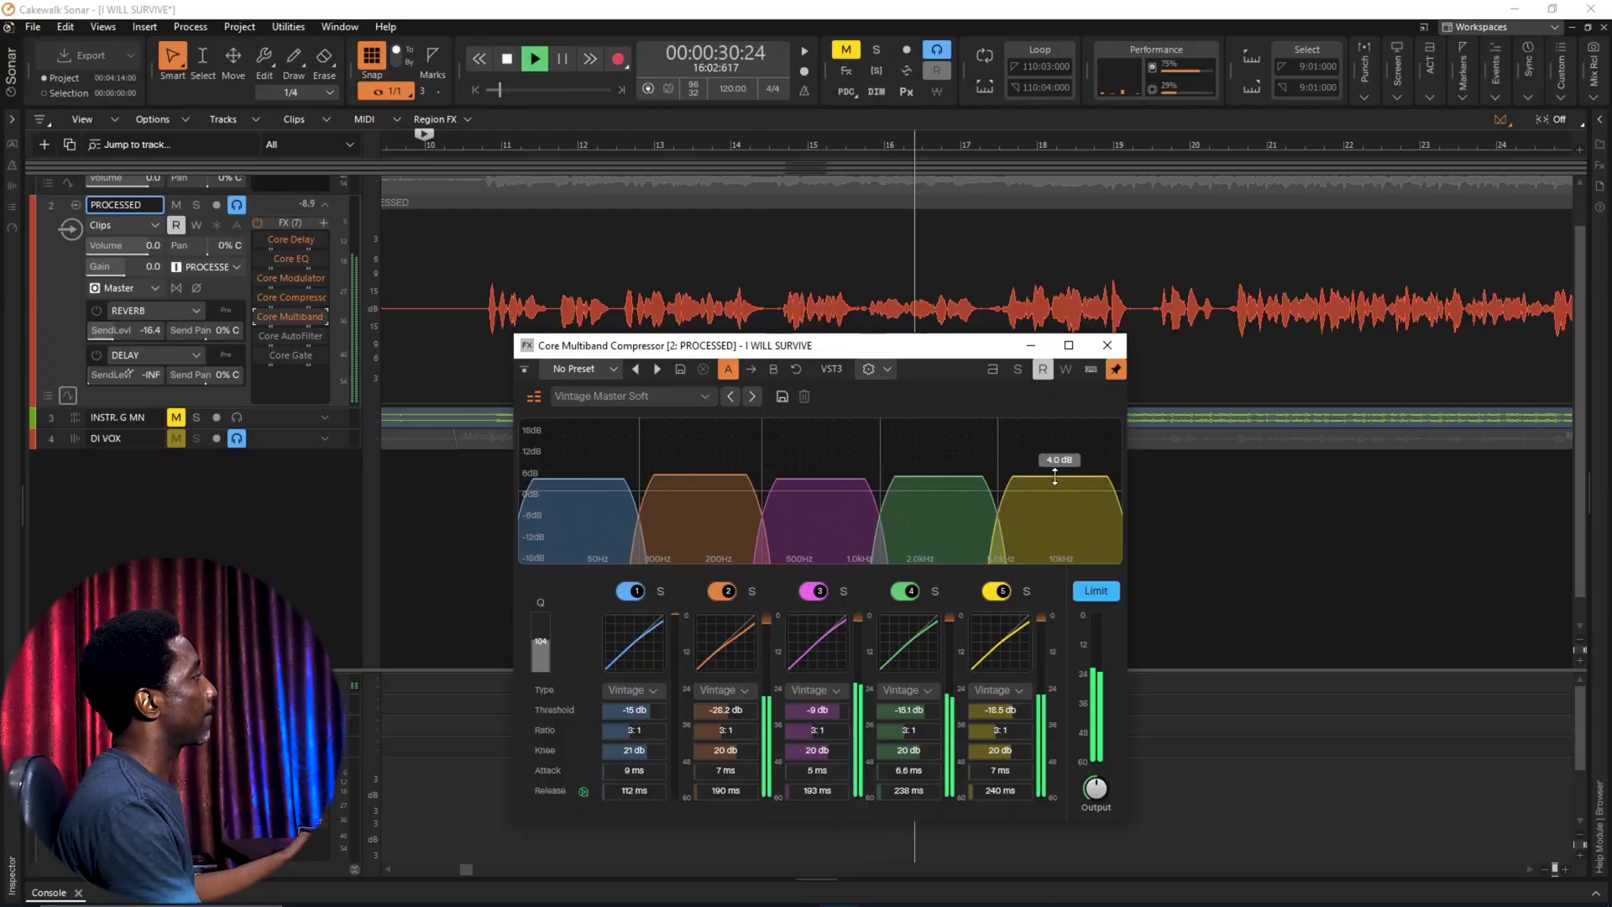
{"action": "left_click", "coordinate": [526, 371]}
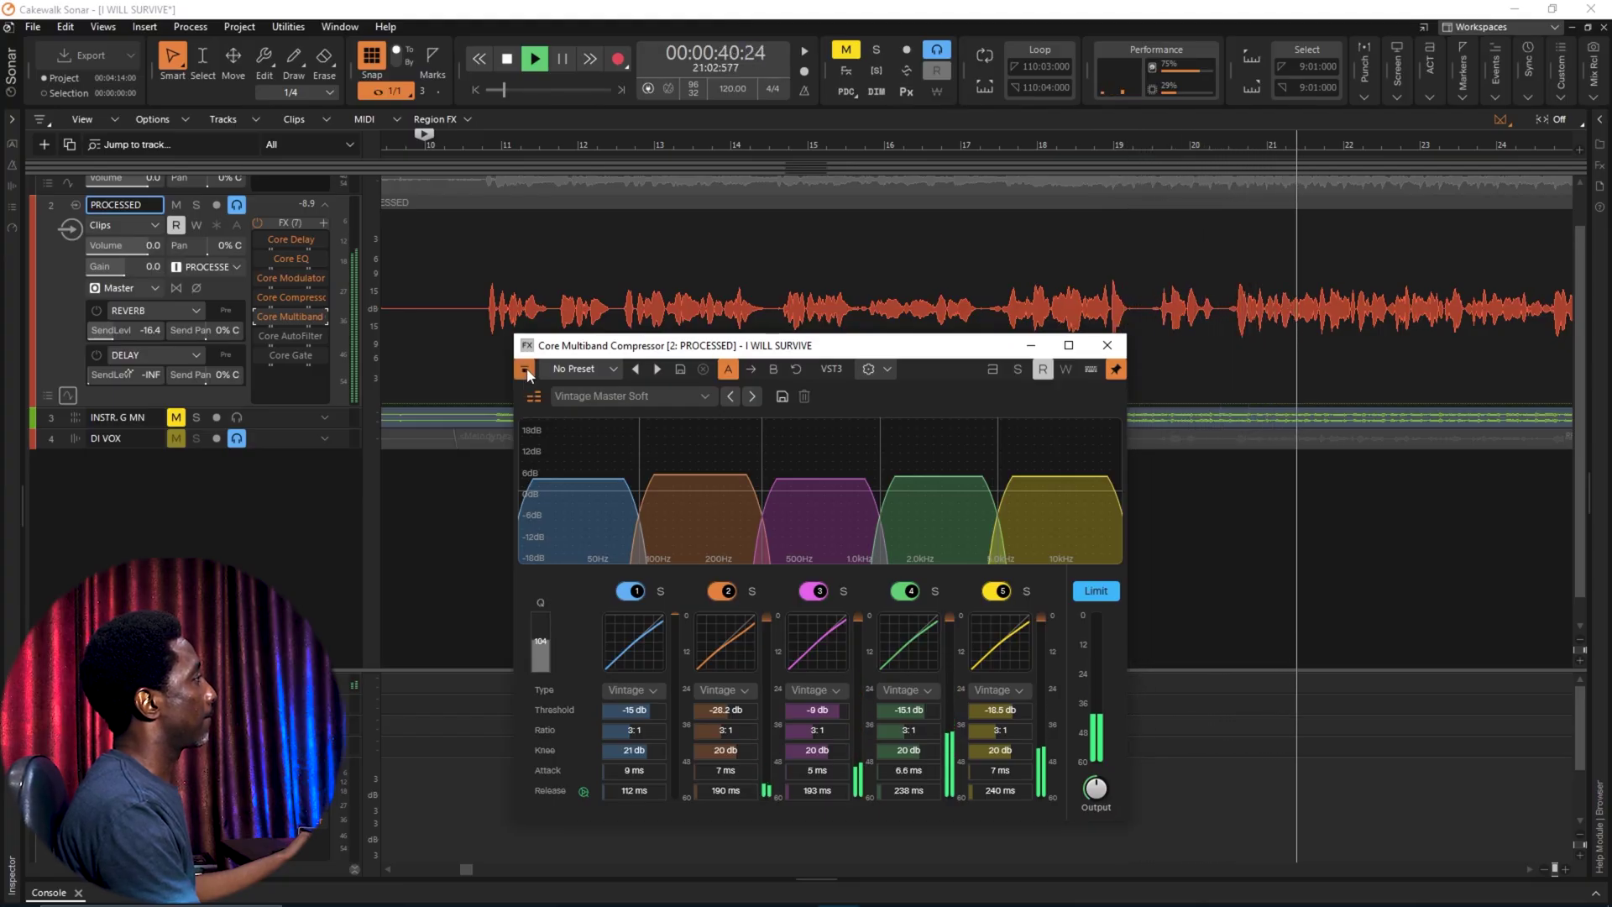
{"action": "left_click", "coordinate": [526, 369]}
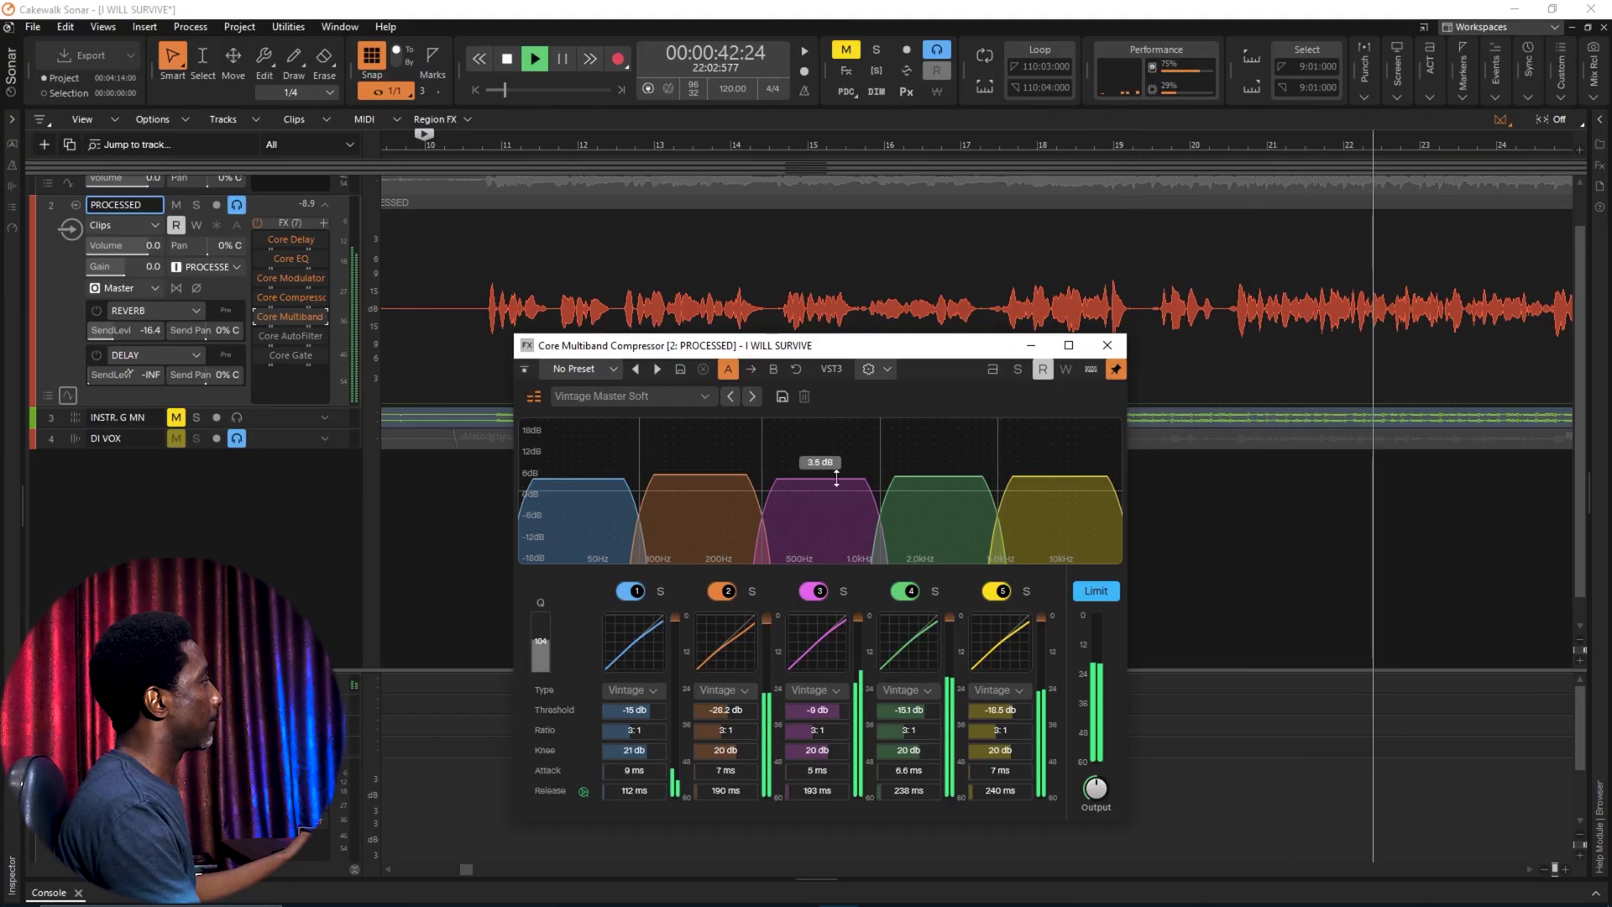
Step: Try a different gain on band 4, lower band 2's gain to 0.5 dB, and stop playback
{"action": "mouse_move", "coordinate": [934, 478]}
{"action": "left_mouse_down"}
{"action": "mouse_move", "coordinate": [934, 412]}
{"action": "mouse_move", "coordinate": [932, 533]}
{"action": "mouse_move", "coordinate": [933, 459]}
{"action": "left_mouse_up"}
{"action": "left_click_drag", "start_coordinate": [694, 473], "coordinate": [695, 488]}
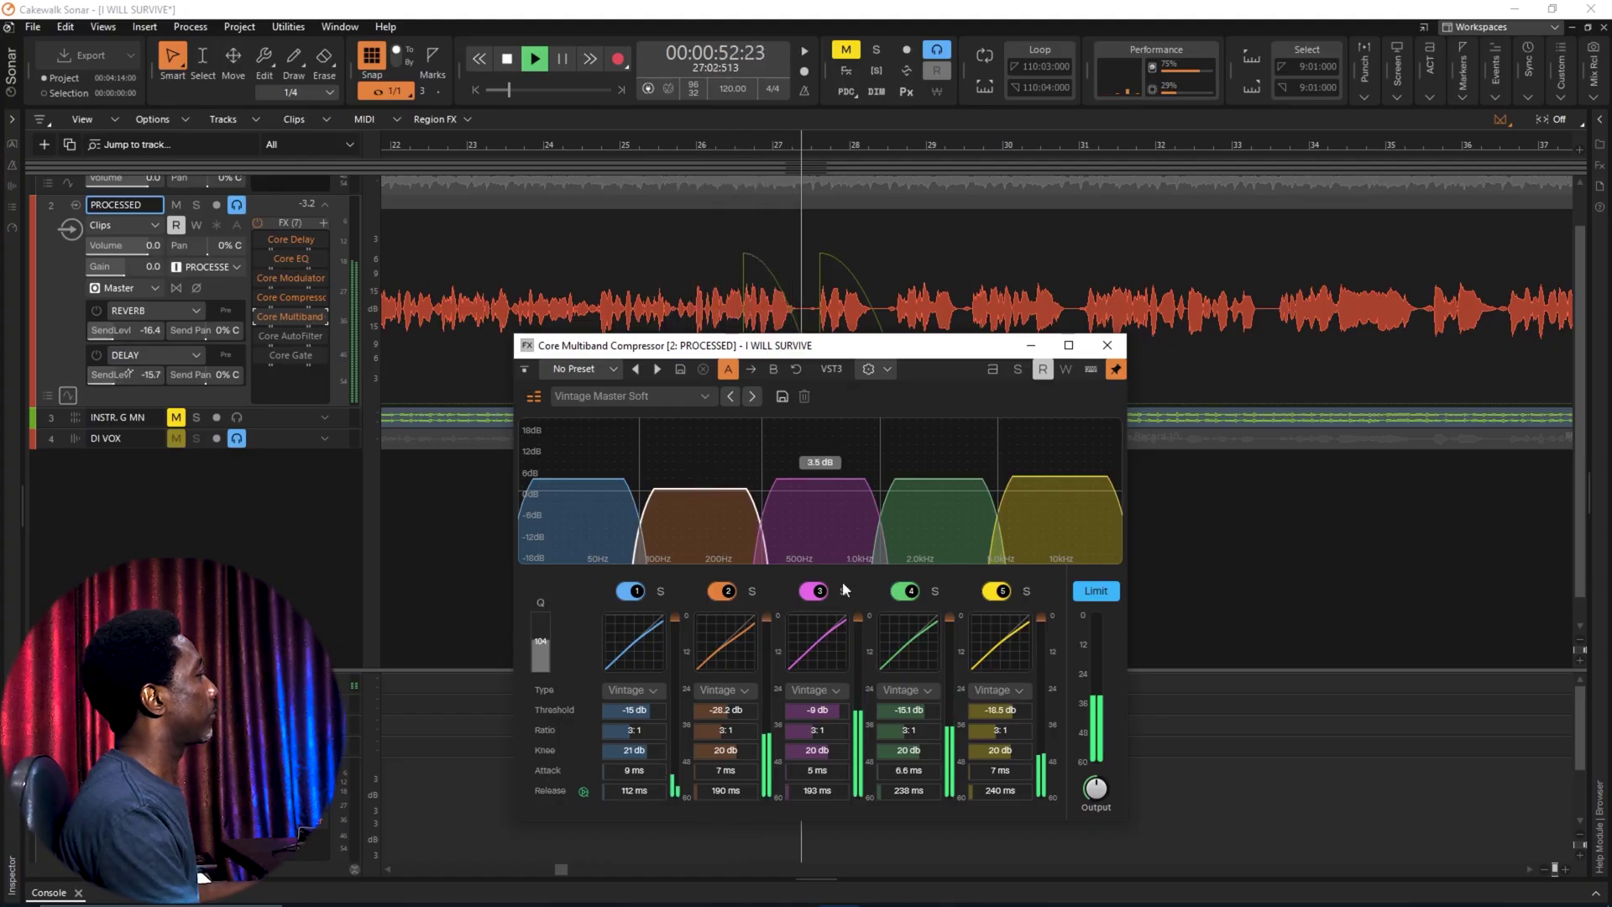
{"action": "key", "text": "space"}
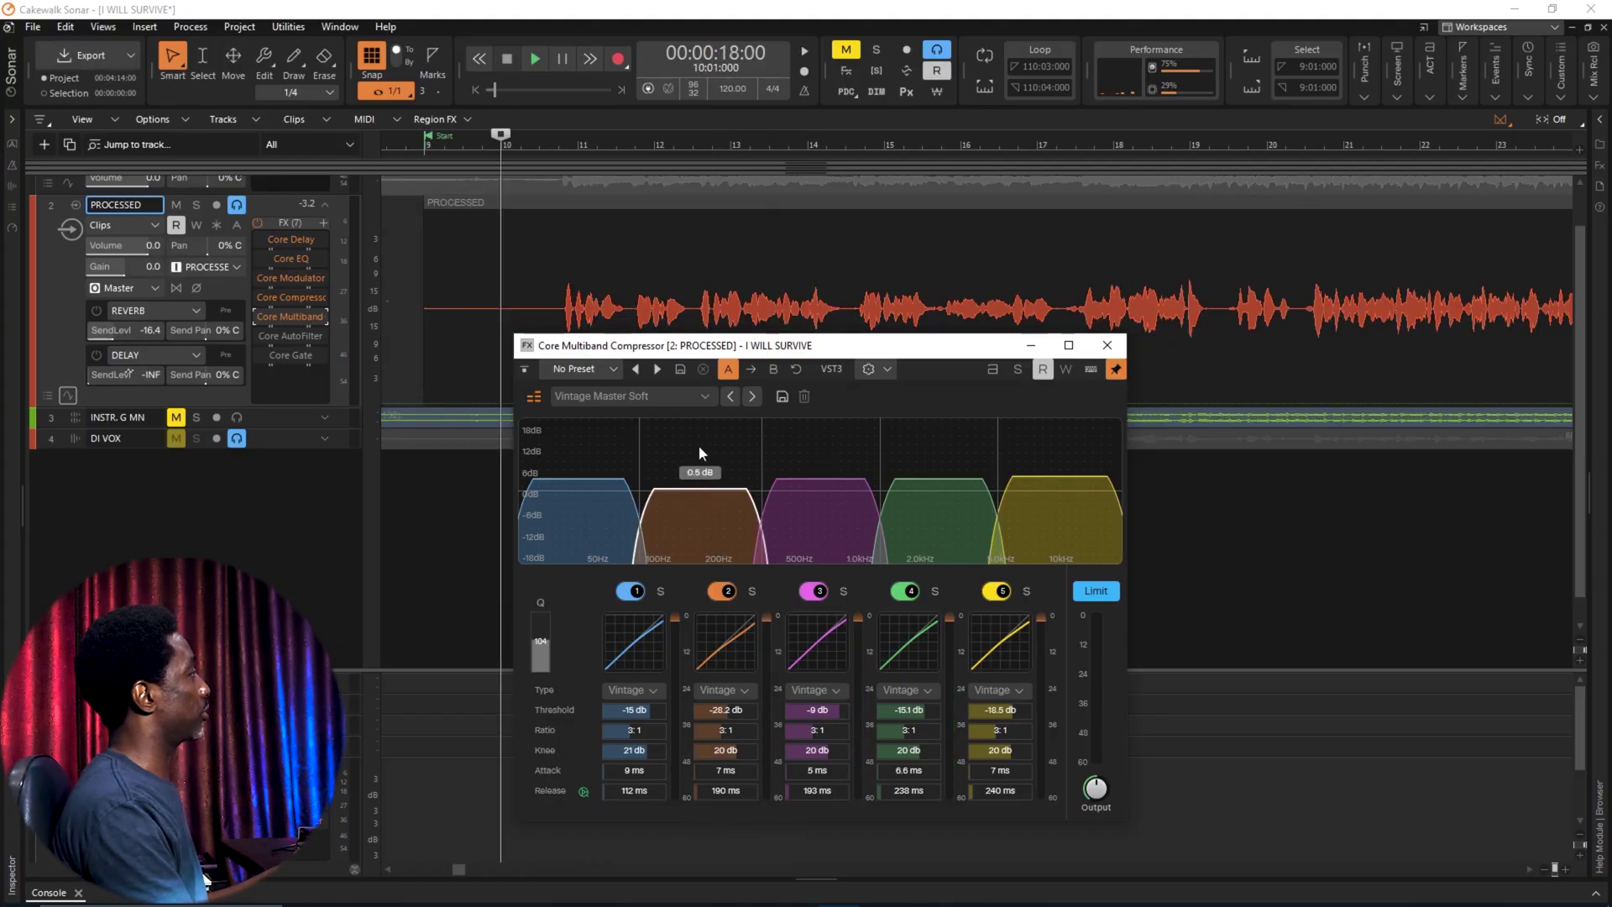
Step: Look through Core Multiband Compressor's Core fx factory presets, keeping Vintage Master Soft
{"action": "left_click", "coordinate": [689, 393]}
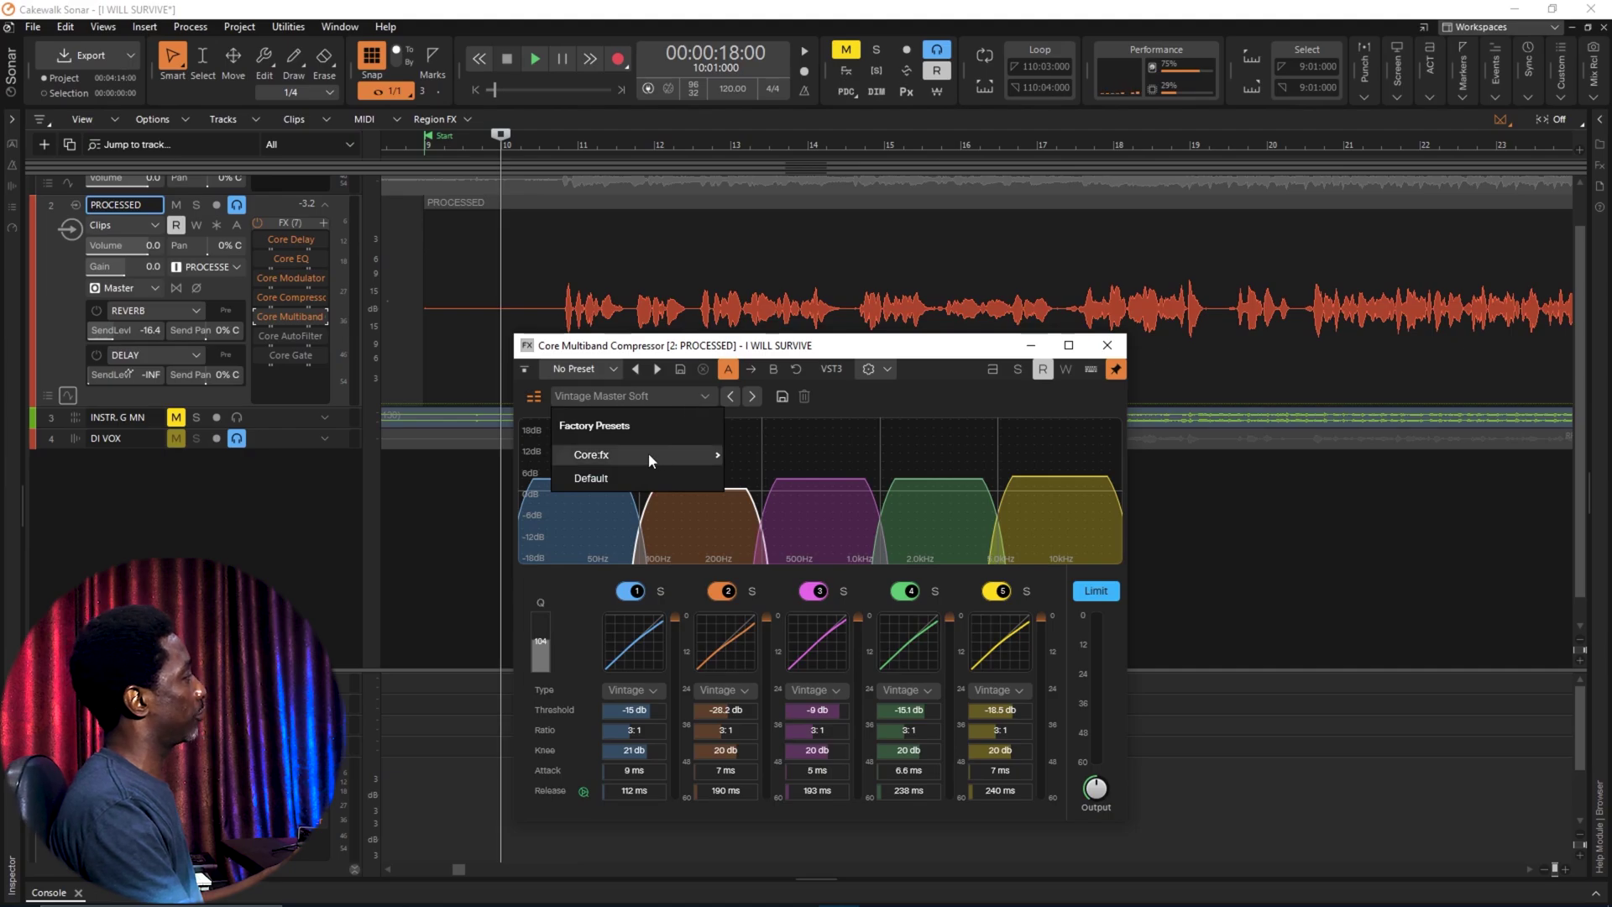
{"action": "mouse_move", "coordinate": [643, 455]}
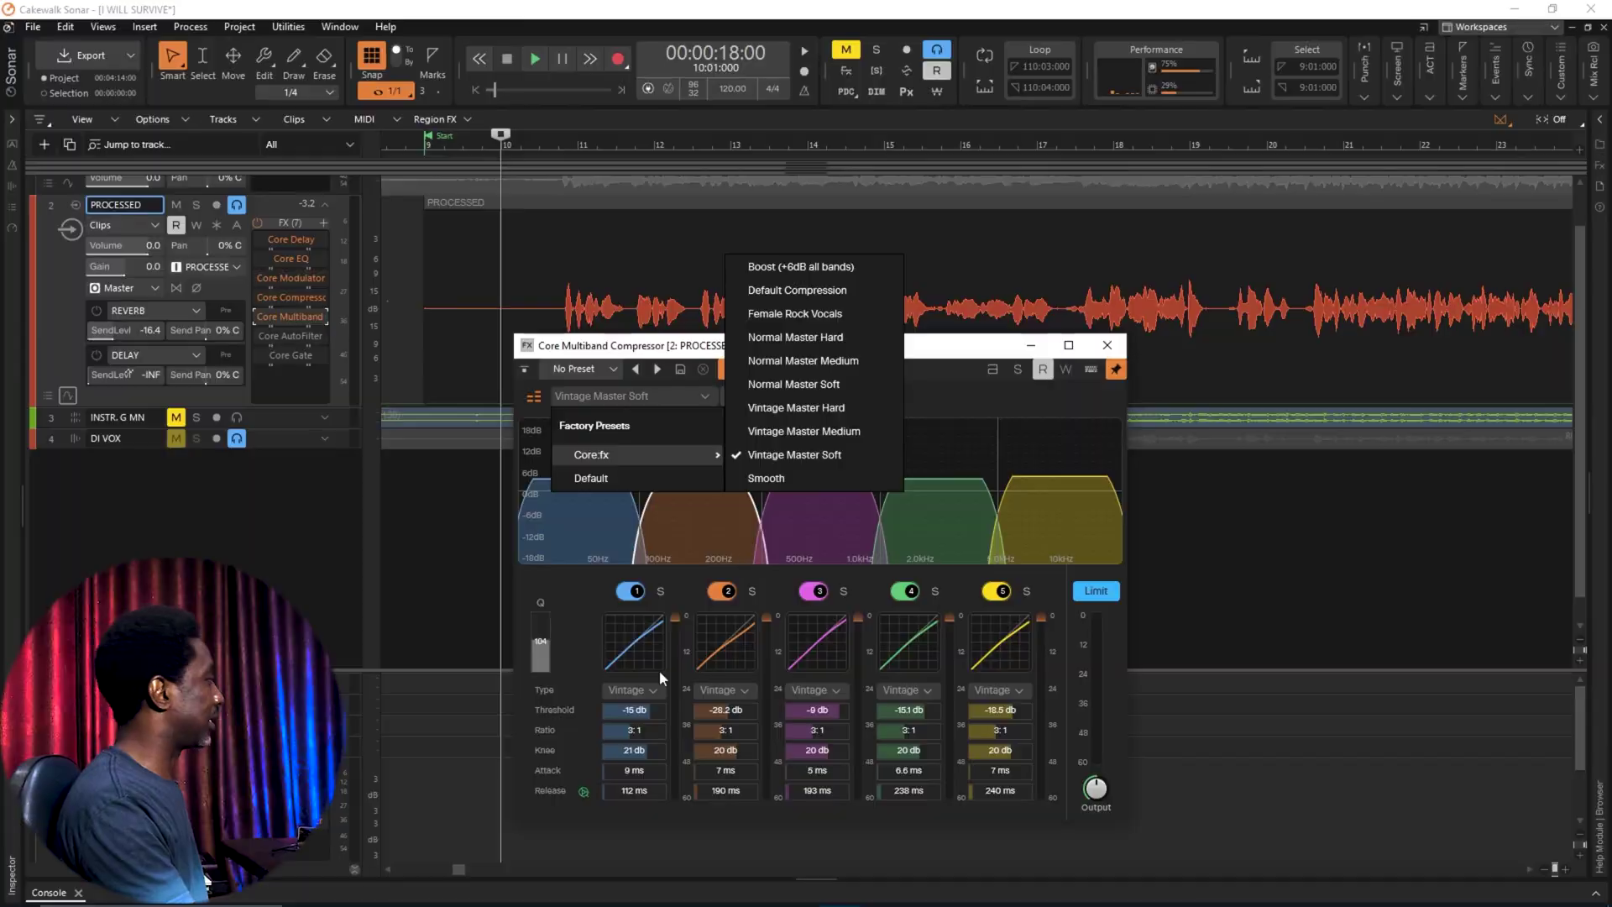
{"action": "left_click", "coordinate": [576, 606]}
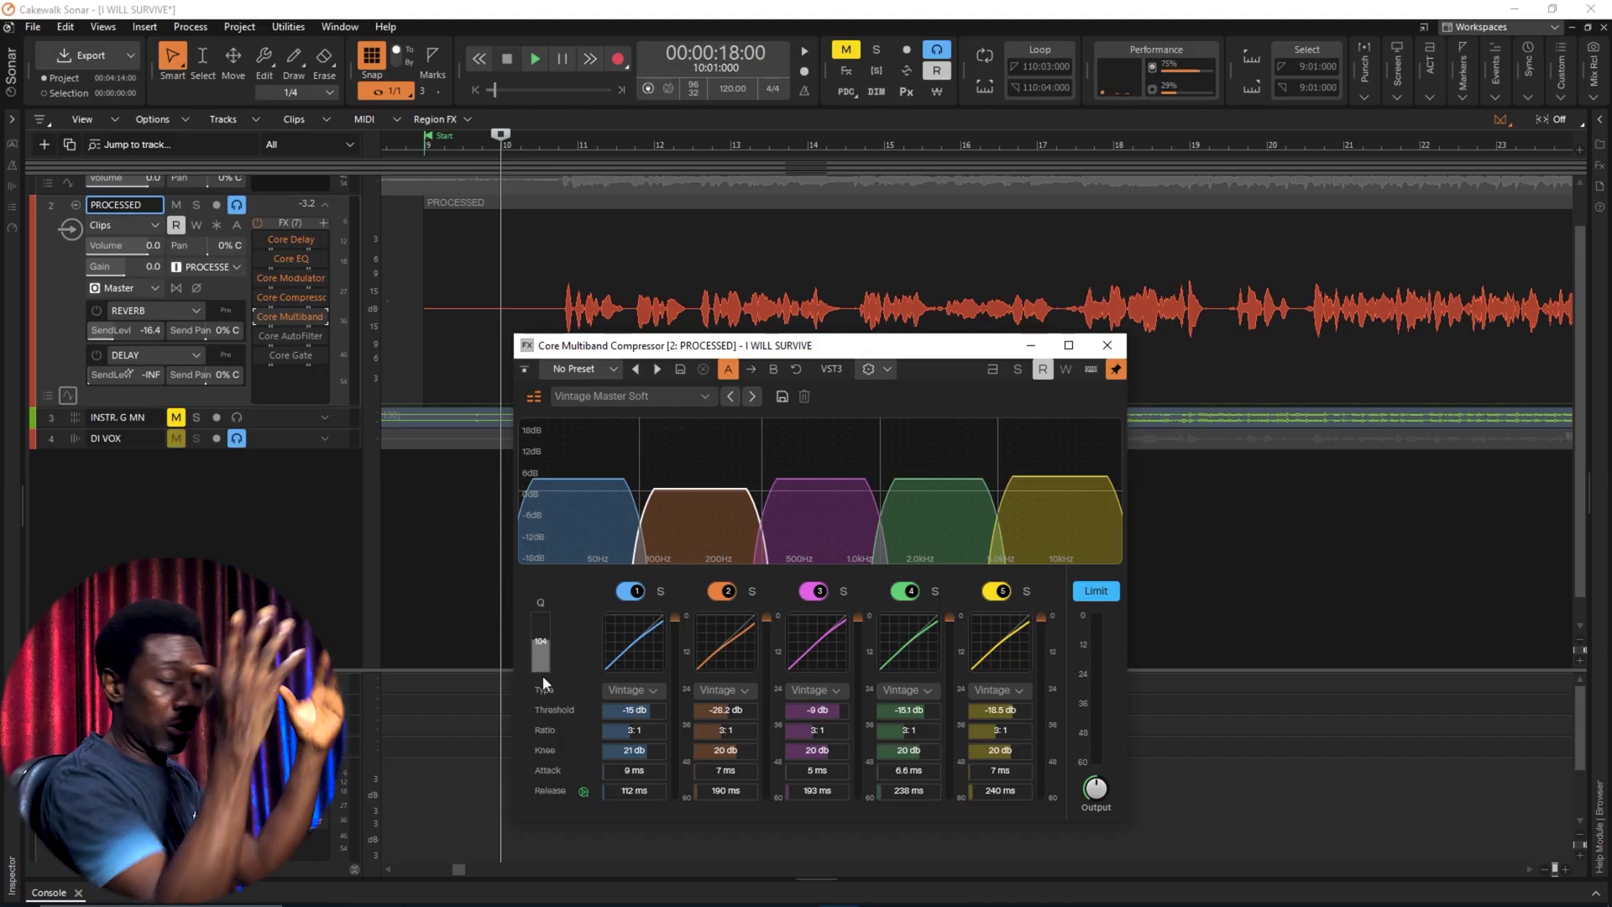
{"action": "left_click", "coordinate": [628, 395]}
{"action": "mouse_move", "coordinate": [638, 454]}
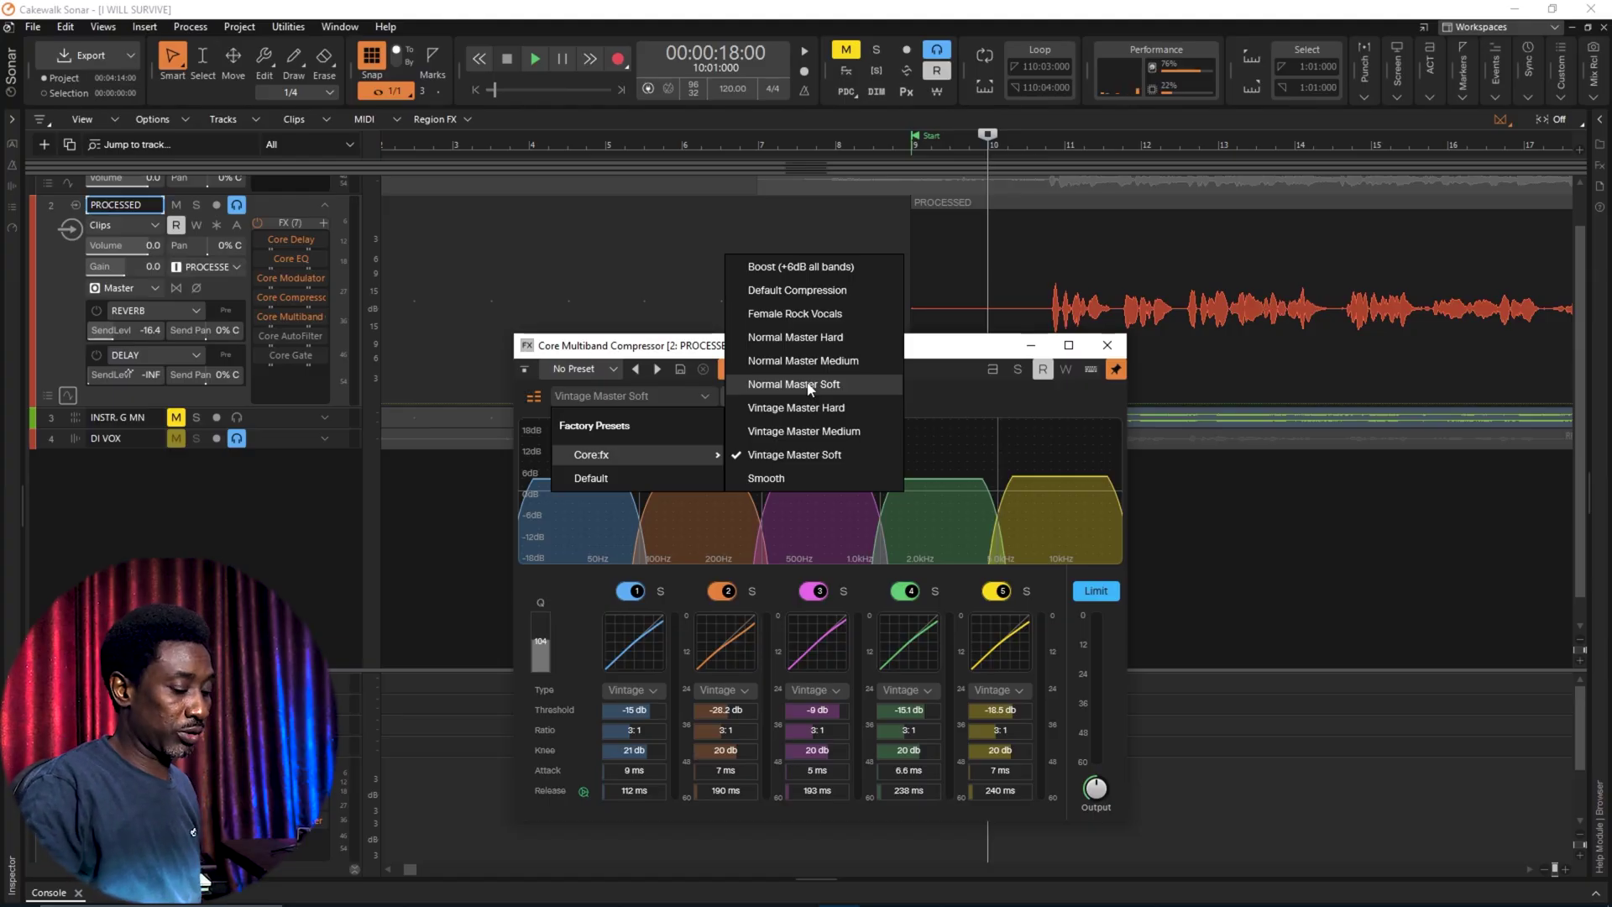
{"action": "left_click", "coordinate": [541, 586]}
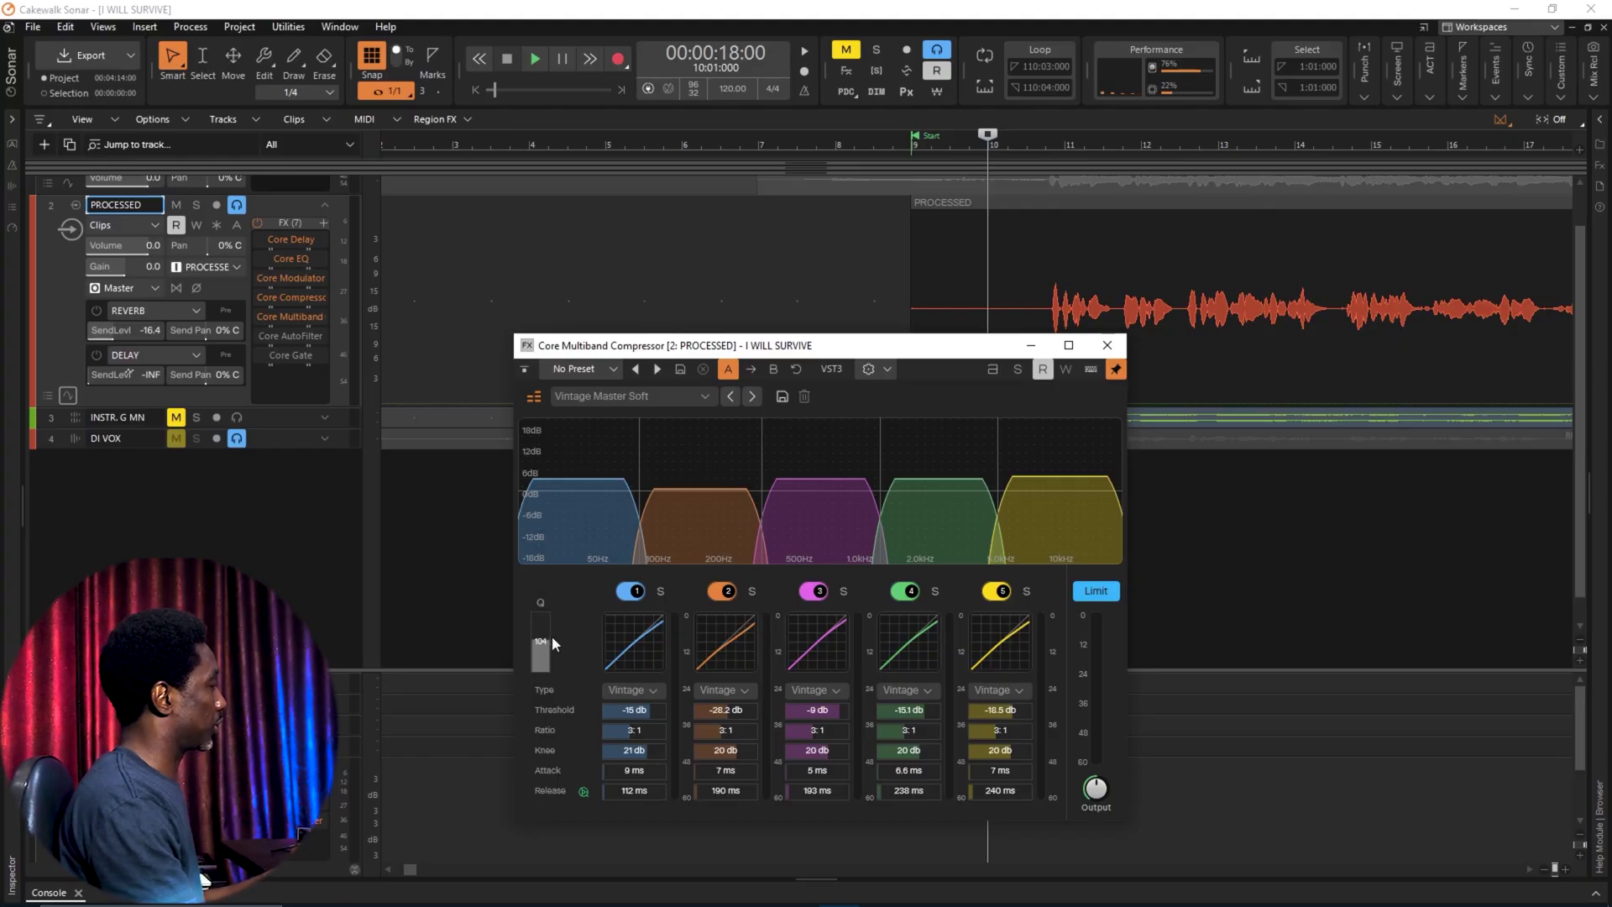
Step: Check band 1's compression types, set band 2's ratio to 3.2:1 and band 3's to 4.9:1, and adjust band 1's ratio
{"action": "left_click", "coordinate": [631, 689]}
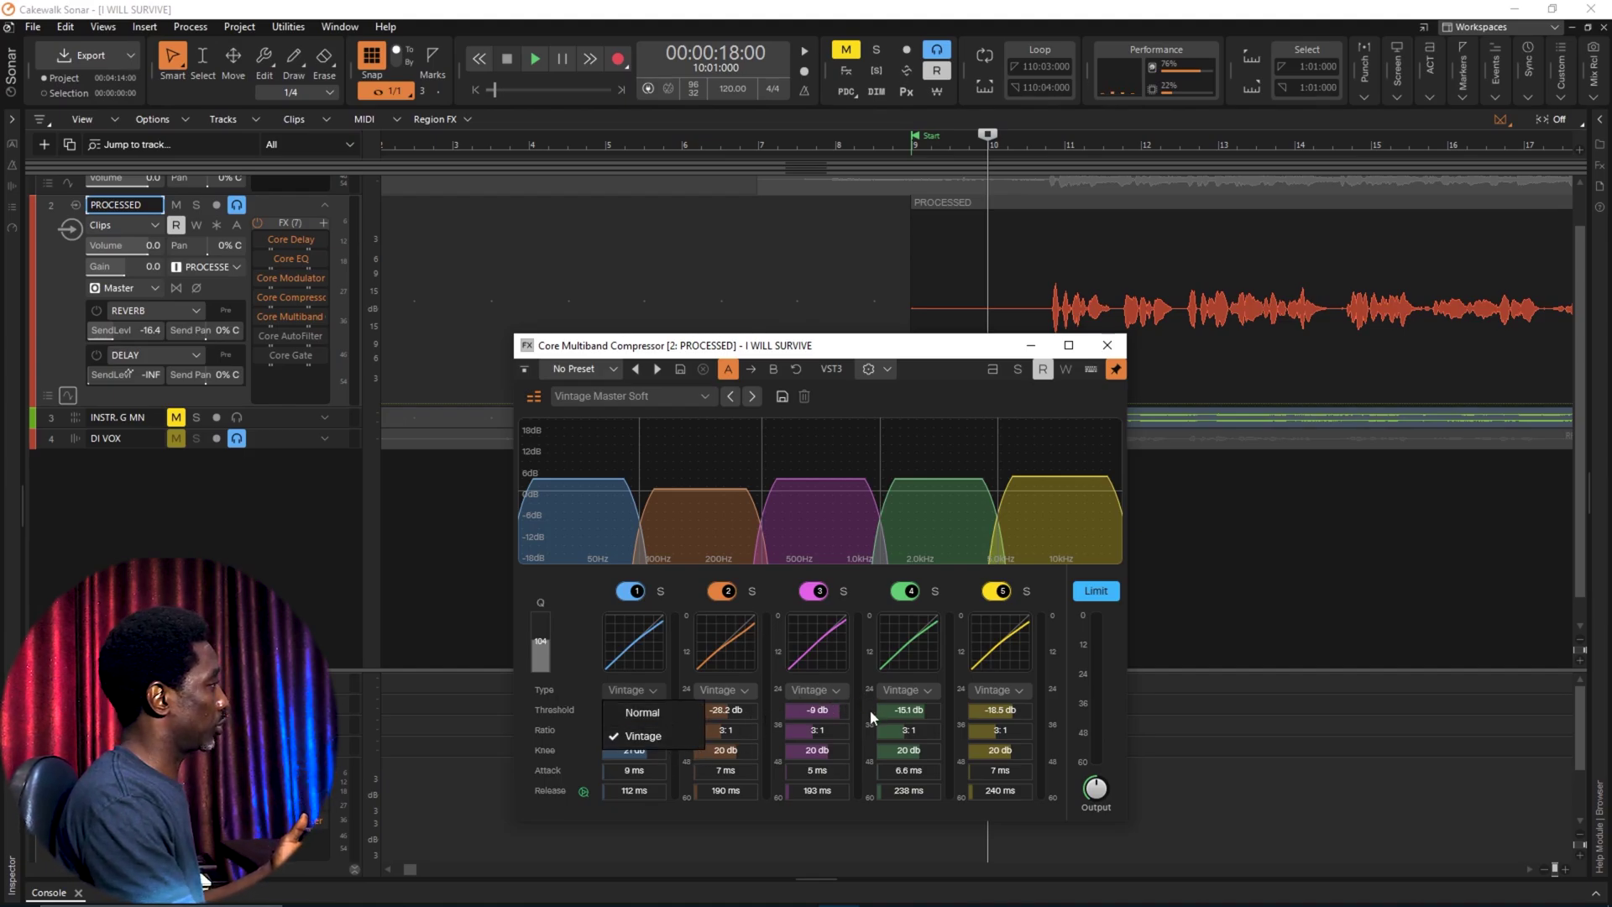
{"action": "left_click", "coordinate": [815, 736]}
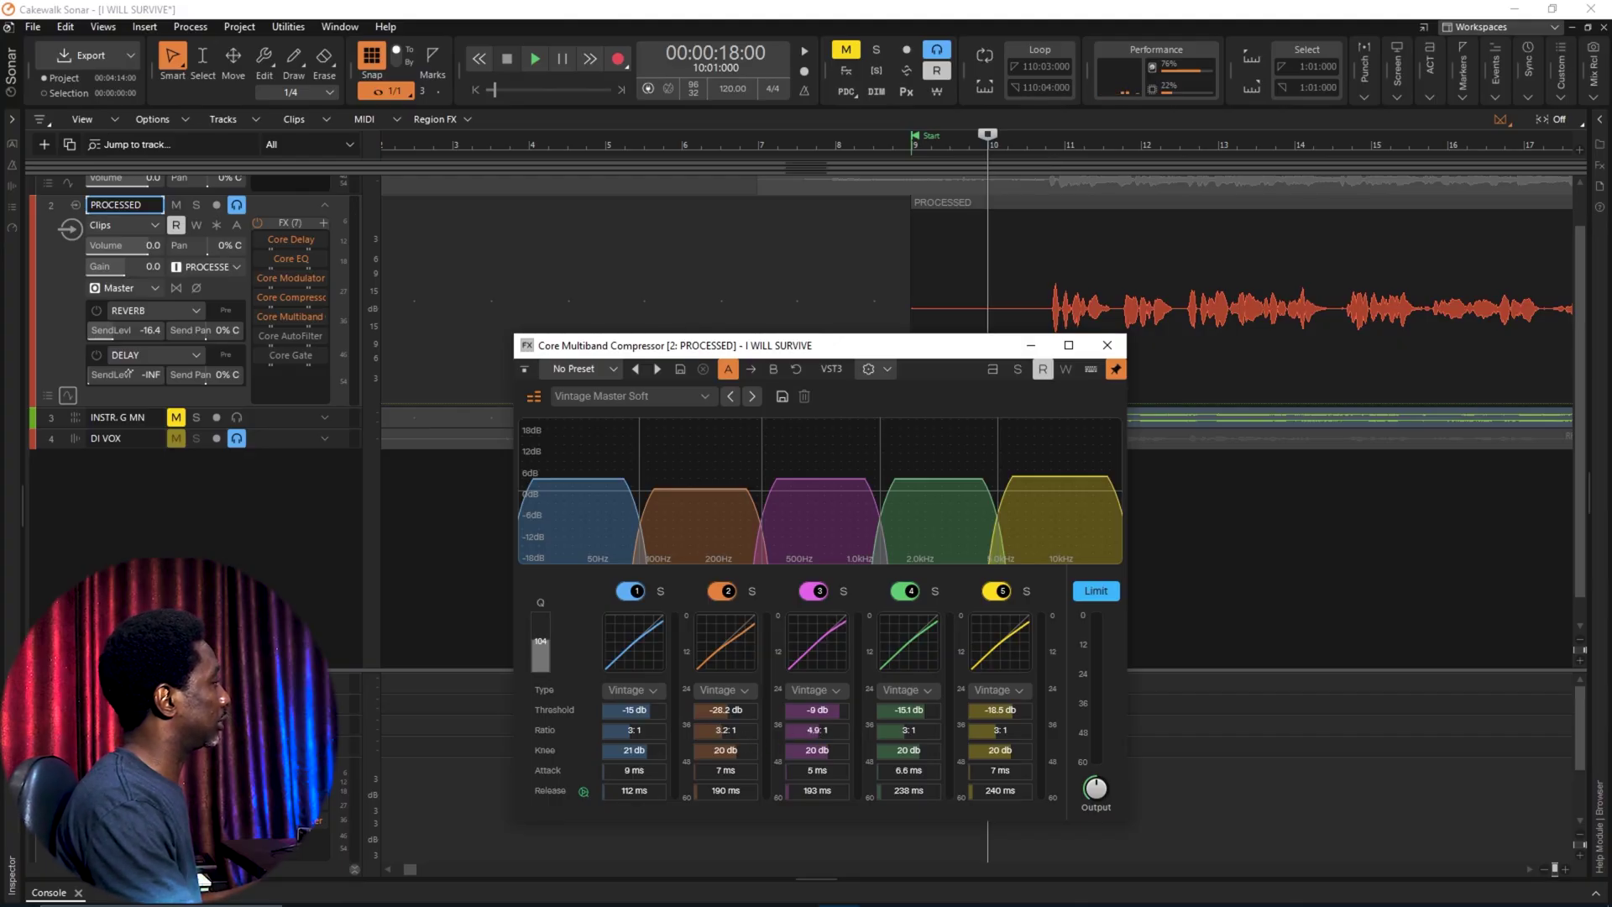
{"action": "left_click_drag", "start_coordinate": [615, 733], "coordinate": [615, 718]}
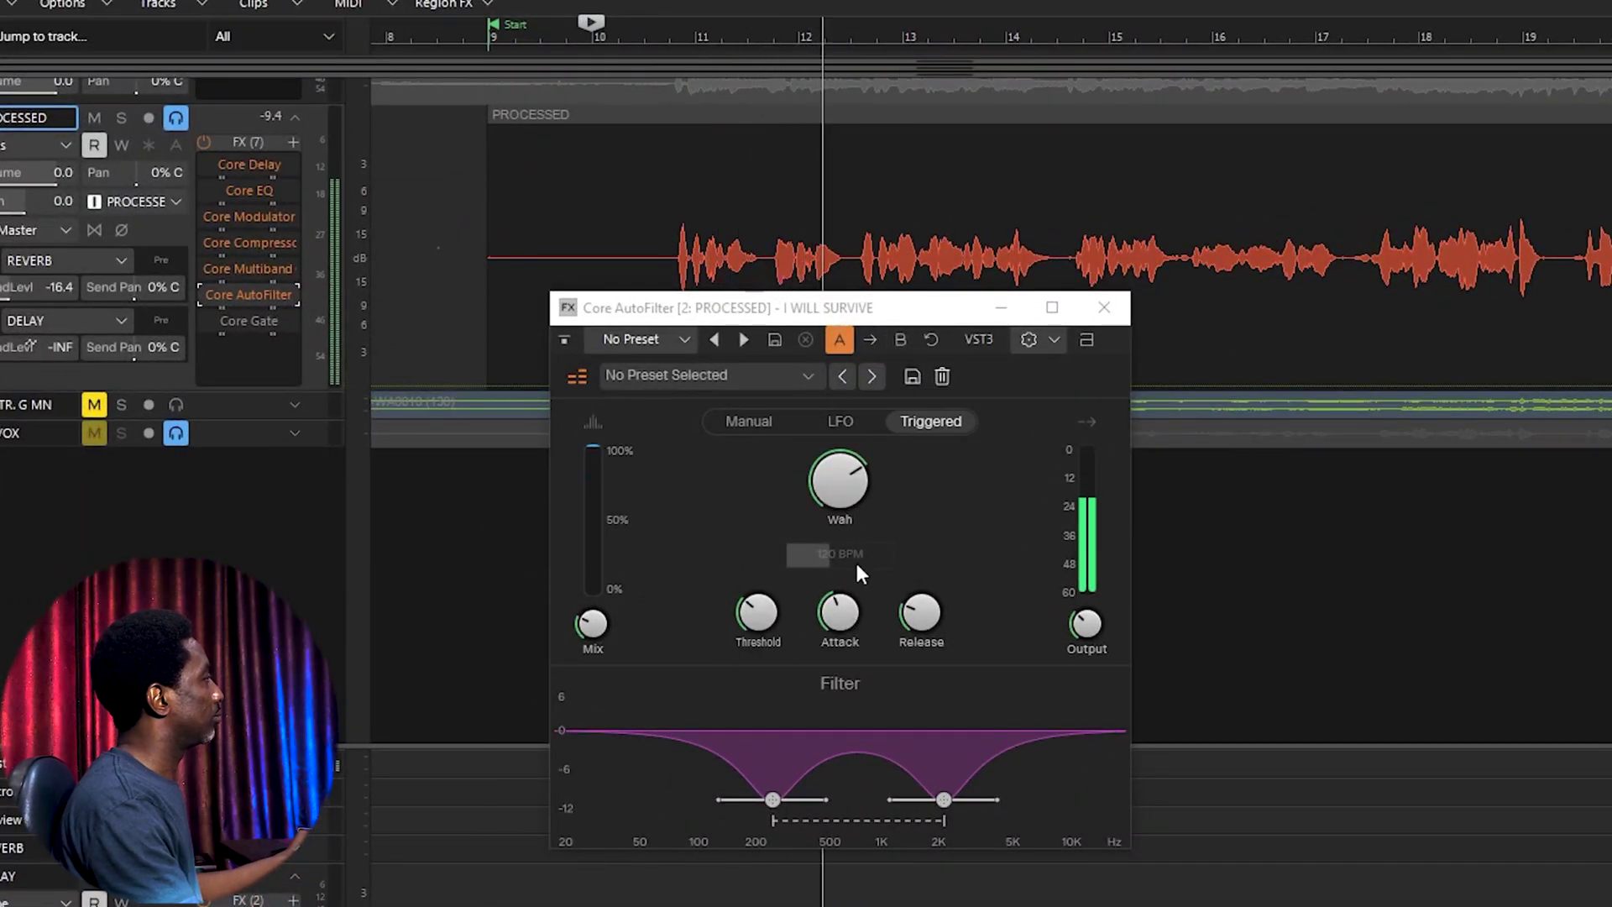
Step: During playback, turn Core AutoFilter's Wah to maximum, raise the low filter to about 6 dB and move the high filter to about 1 kHz
{"action": "left_click_drag", "start_coordinate": [833, 485], "coordinate": [834, 445]}
{"action": "left_click_drag", "start_coordinate": [772, 800], "coordinate": [786, 623]}
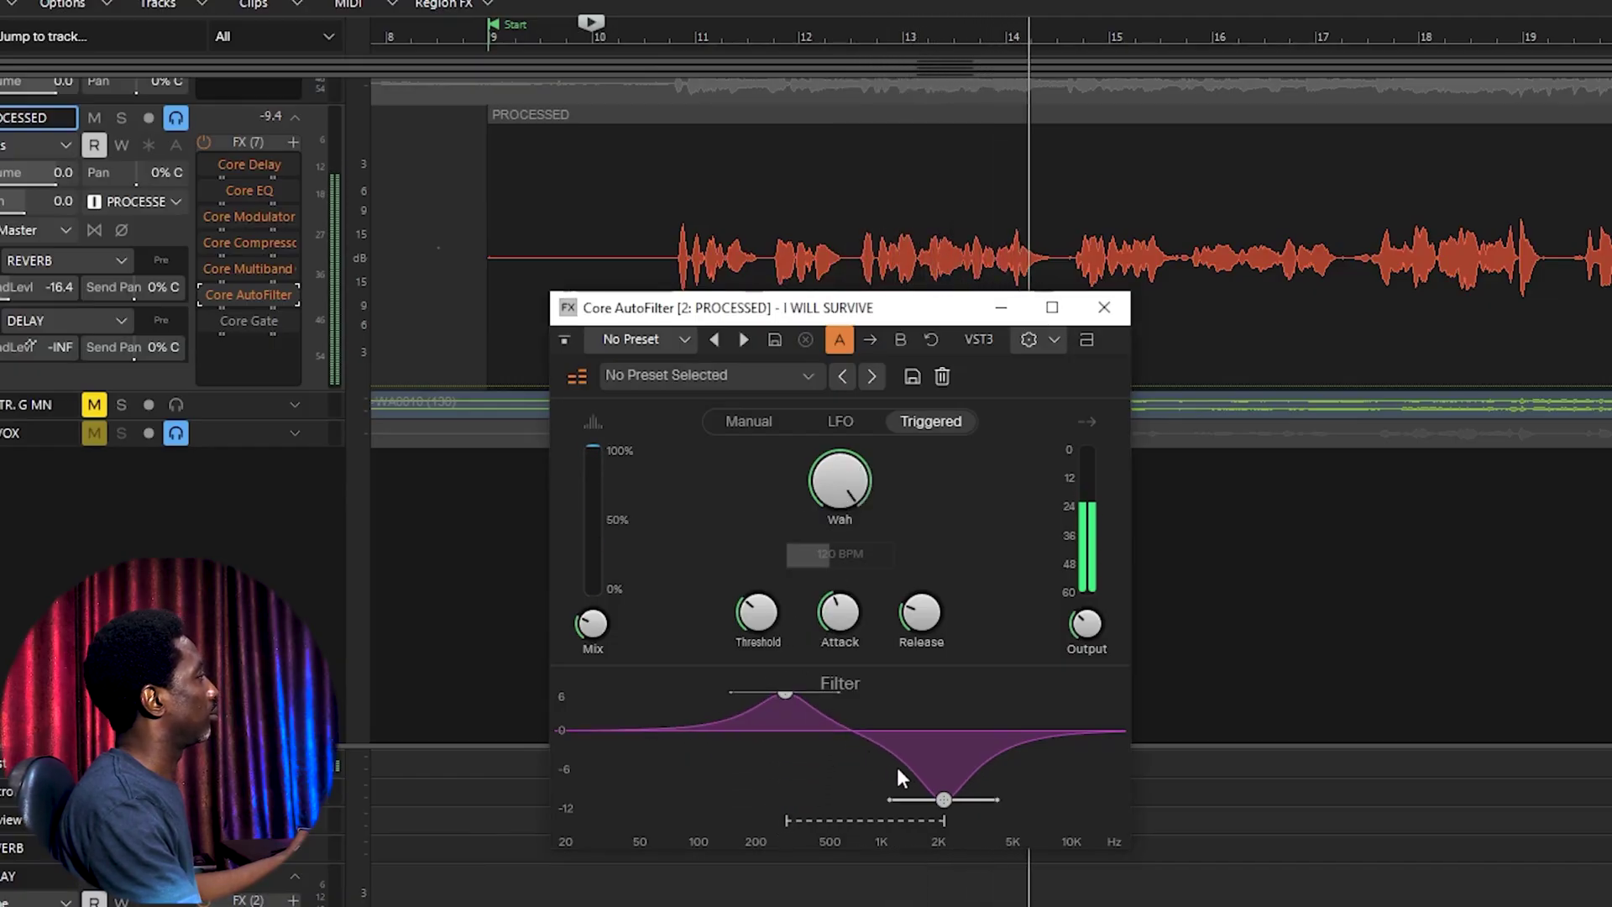
{"action": "mouse_move", "coordinate": [855, 667]}
{"action": "left_click_drag", "start_coordinate": [943, 799], "coordinate": [877, 805]}
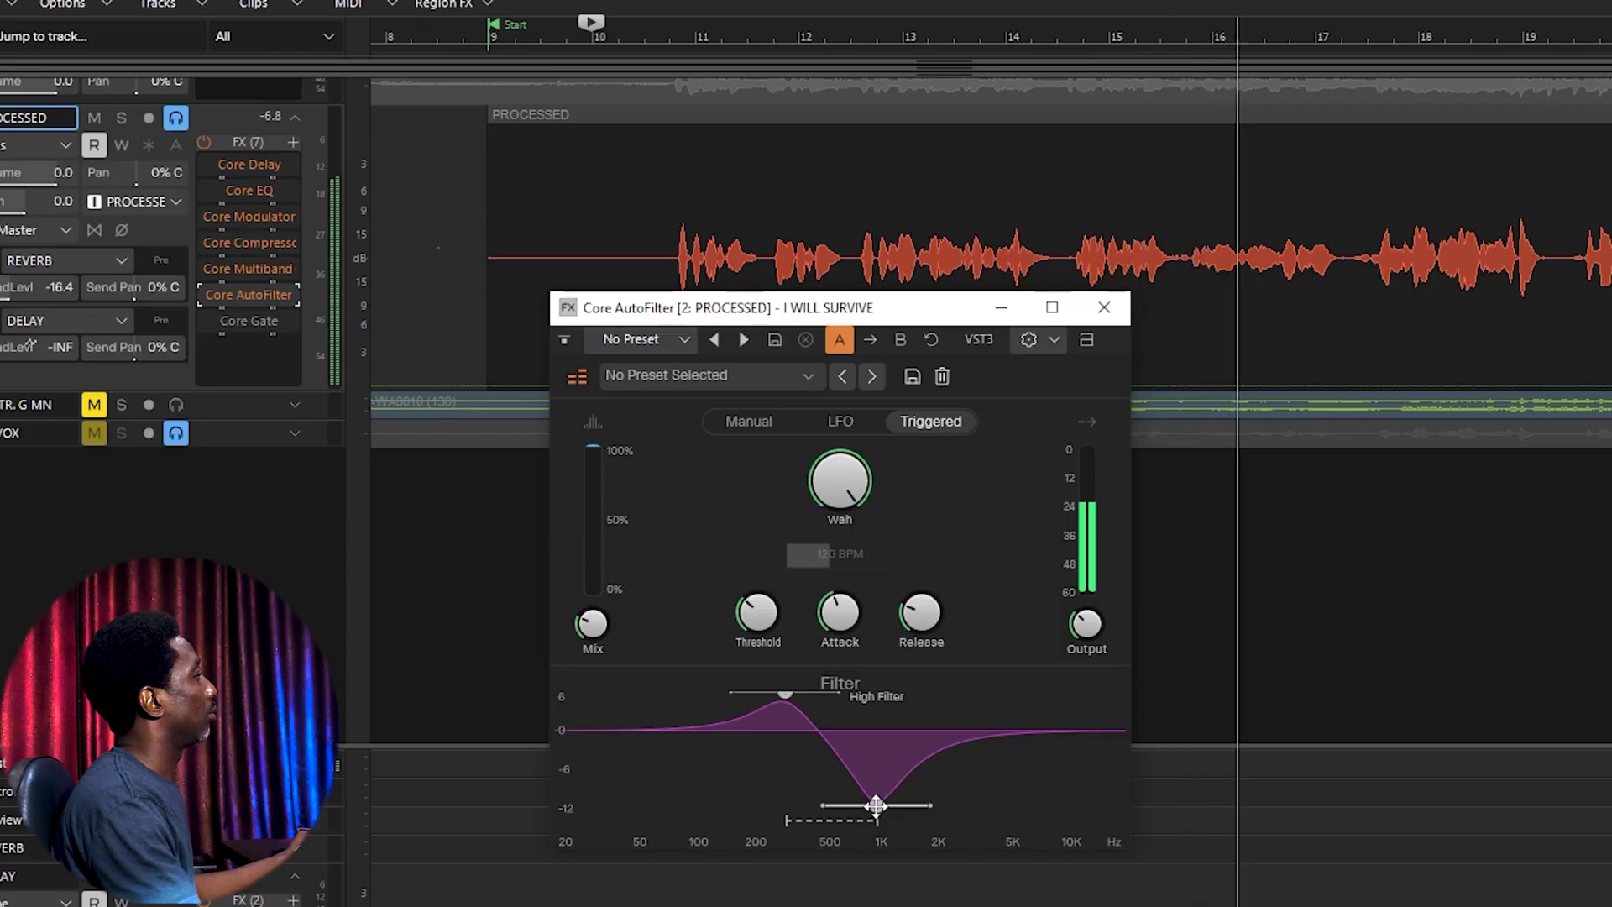
Step: Increase Core AutoFilter's release and set its mix to 52%
{"action": "mouse_move", "coordinate": [915, 616]}
{"action": "left_mouse_down"}
{"action": "mouse_move", "coordinate": [915, 584]}
{"action": "mouse_move", "coordinate": [911, 638]}
{"action": "left_mouse_up"}
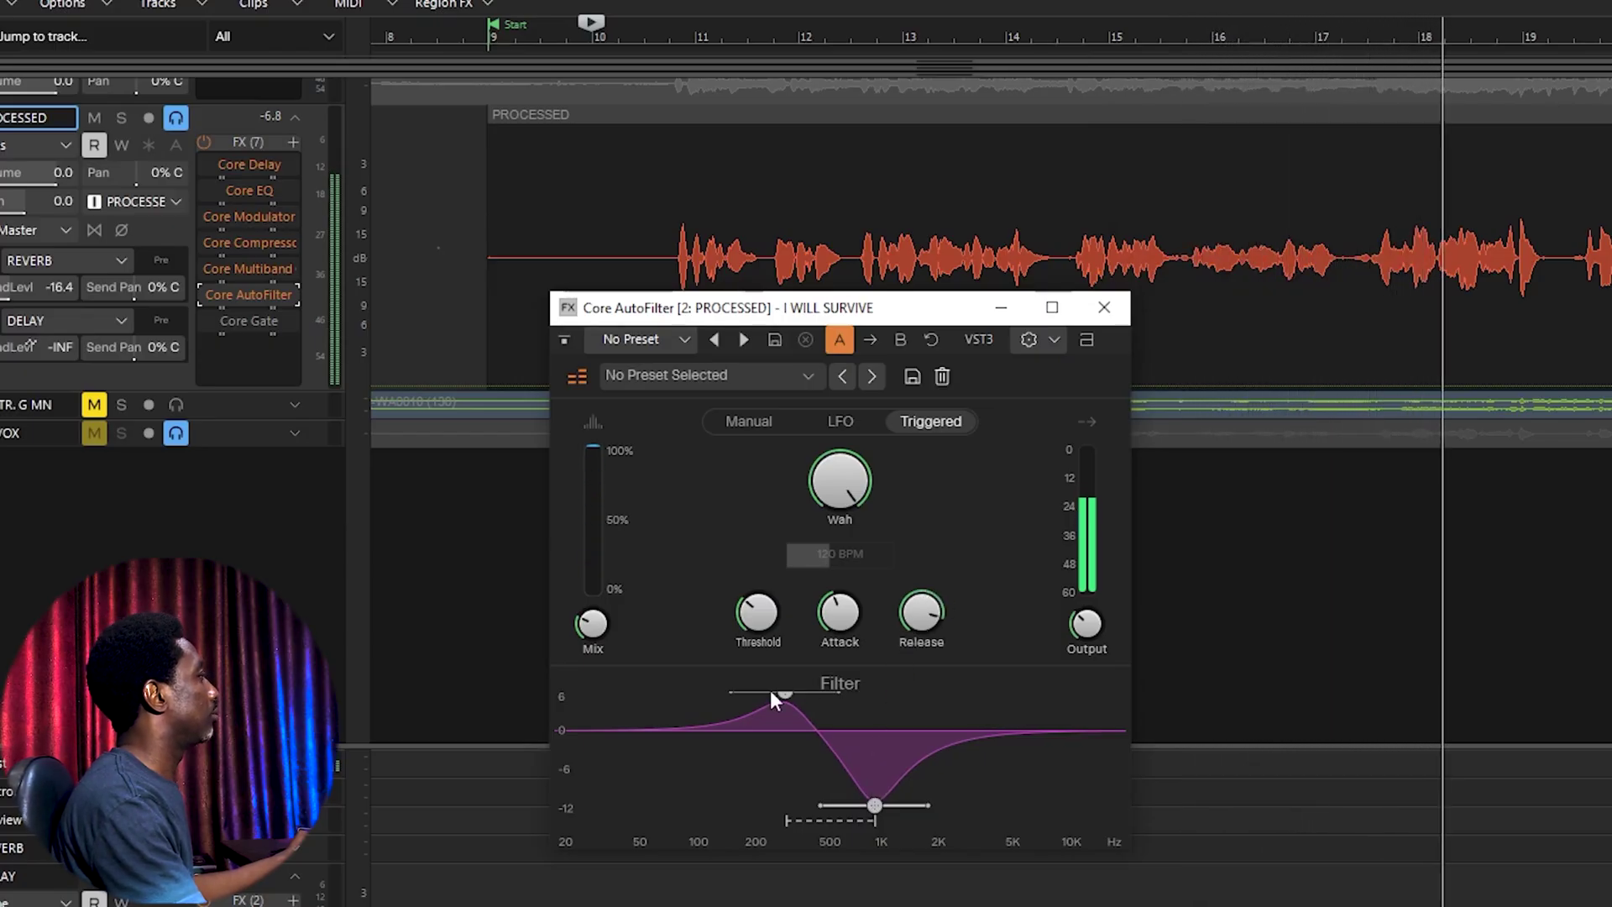
{"action": "mouse_move", "coordinate": [592, 623]}
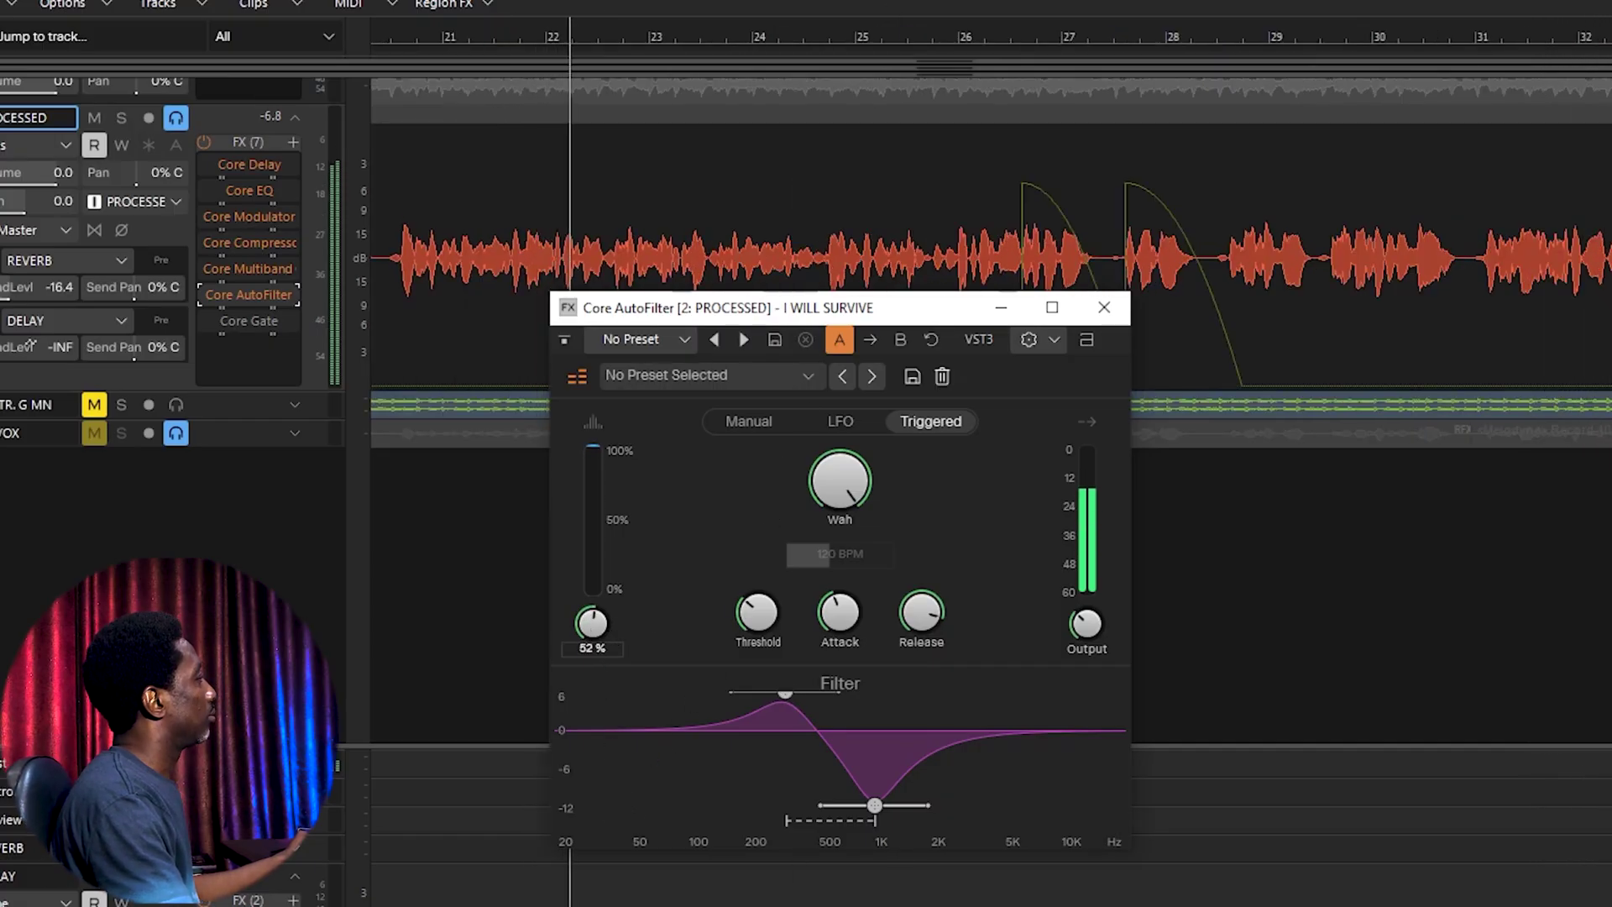
Step: Move Core AutoFilter's low filter to about 250 Hz at -12 dB and high filter to about 2 kHz, set Wah to 93, and stop playback
{"action": "left_click_drag", "start_coordinate": [785, 693], "coordinate": [722, 815]}
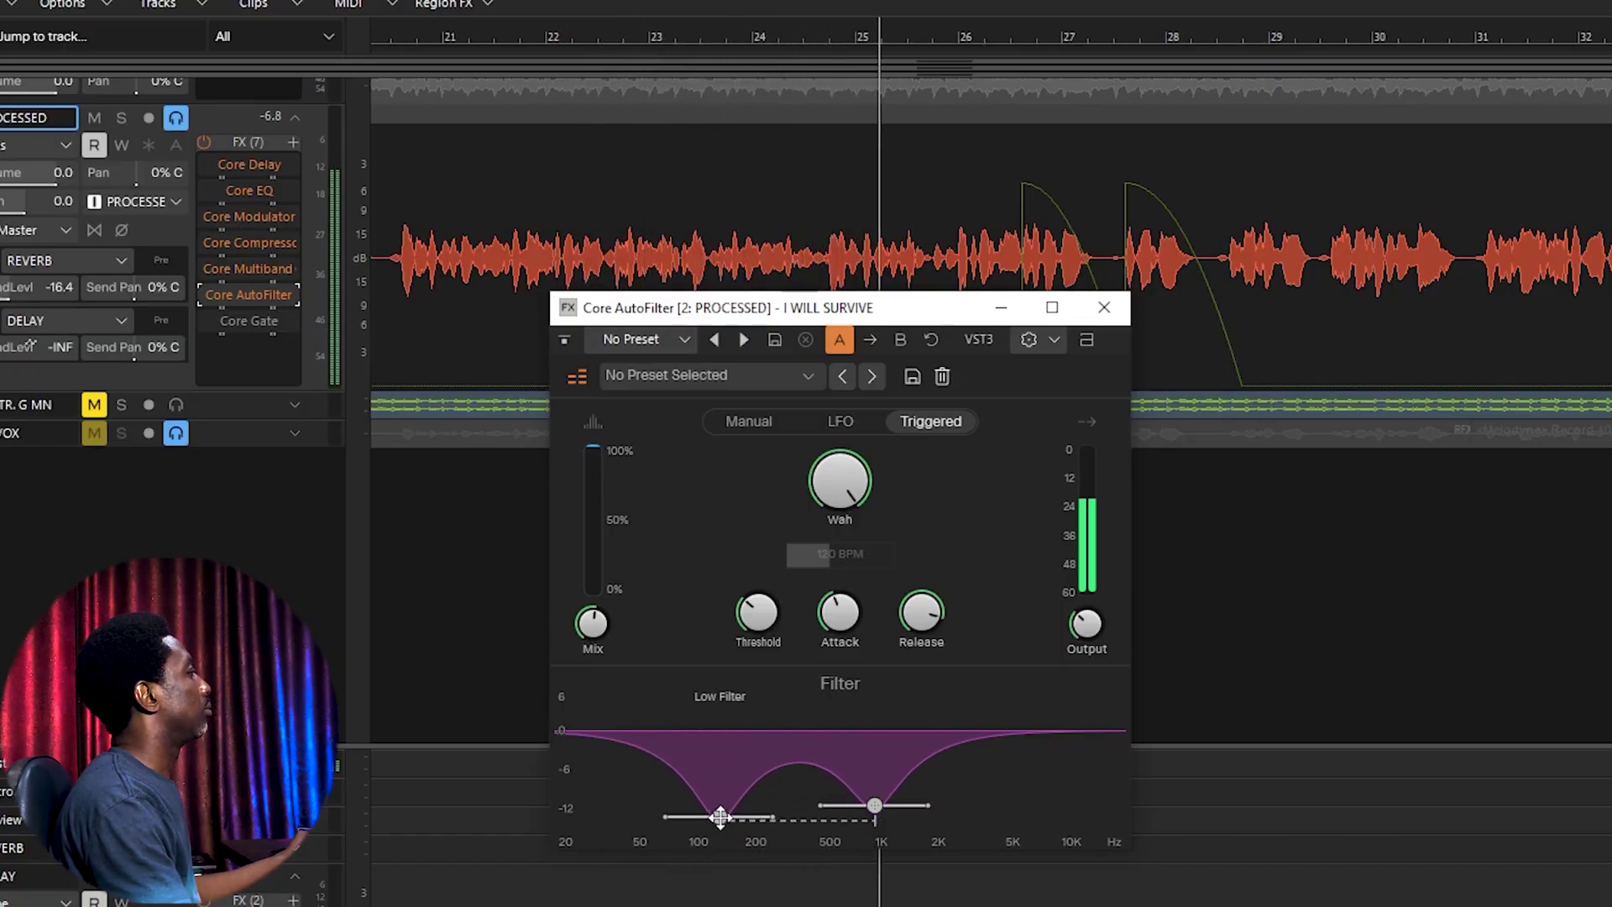
{"action": "left_click_drag", "start_coordinate": [874, 805], "coordinate": [935, 813]}
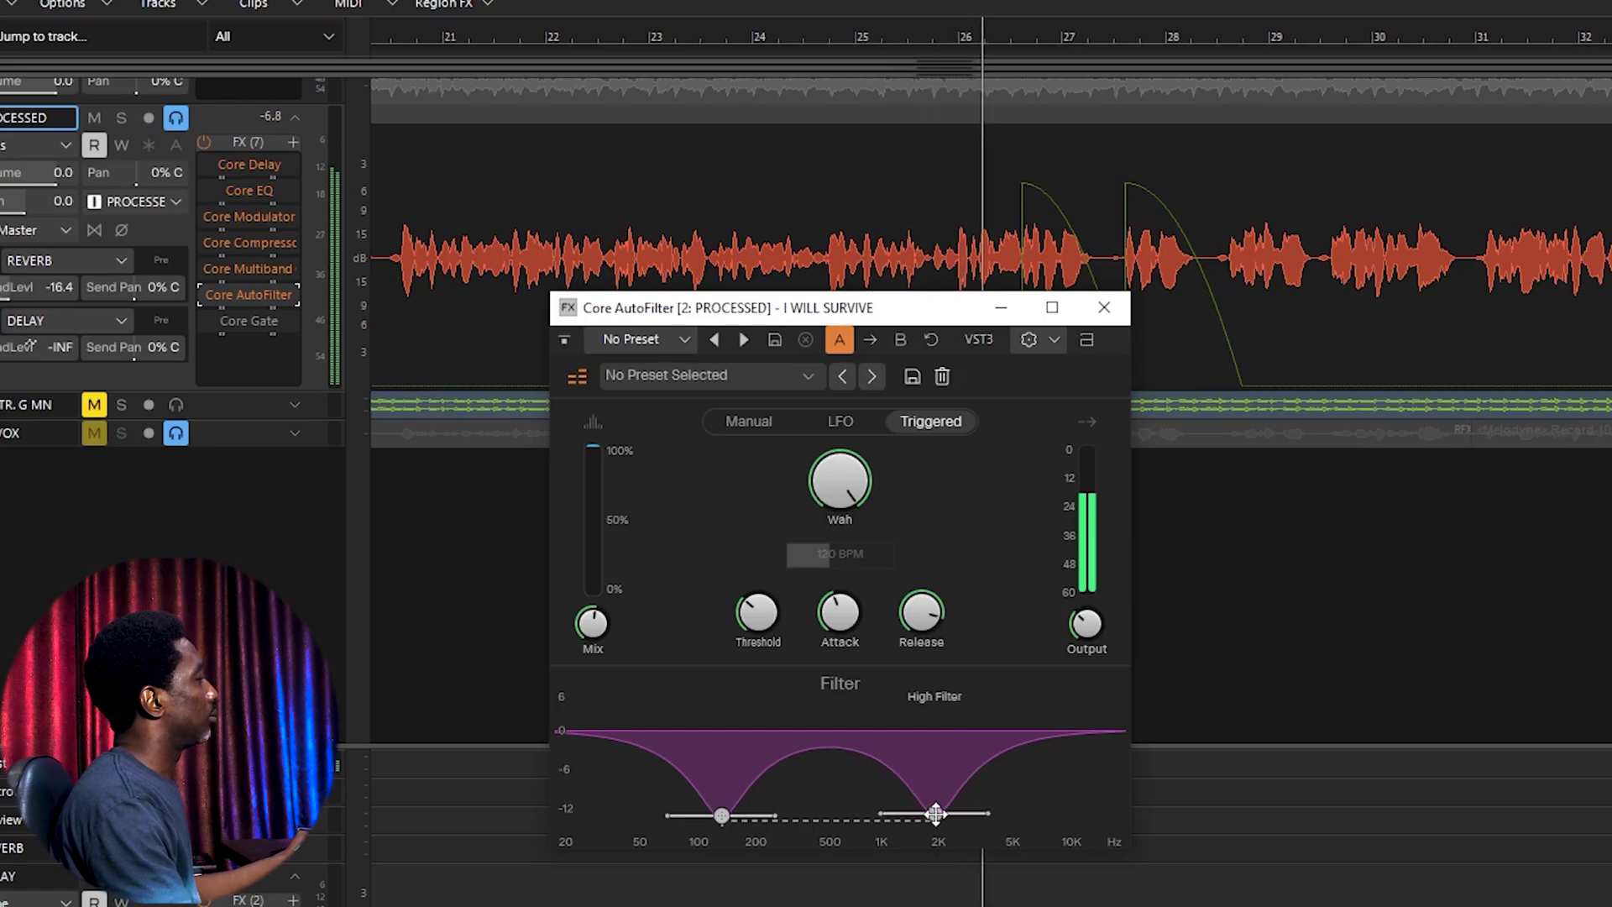
{"action": "left_click_drag", "start_coordinate": [722, 815], "coordinate": [775, 806]}
{"action": "mouse_move", "coordinate": [840, 480]}
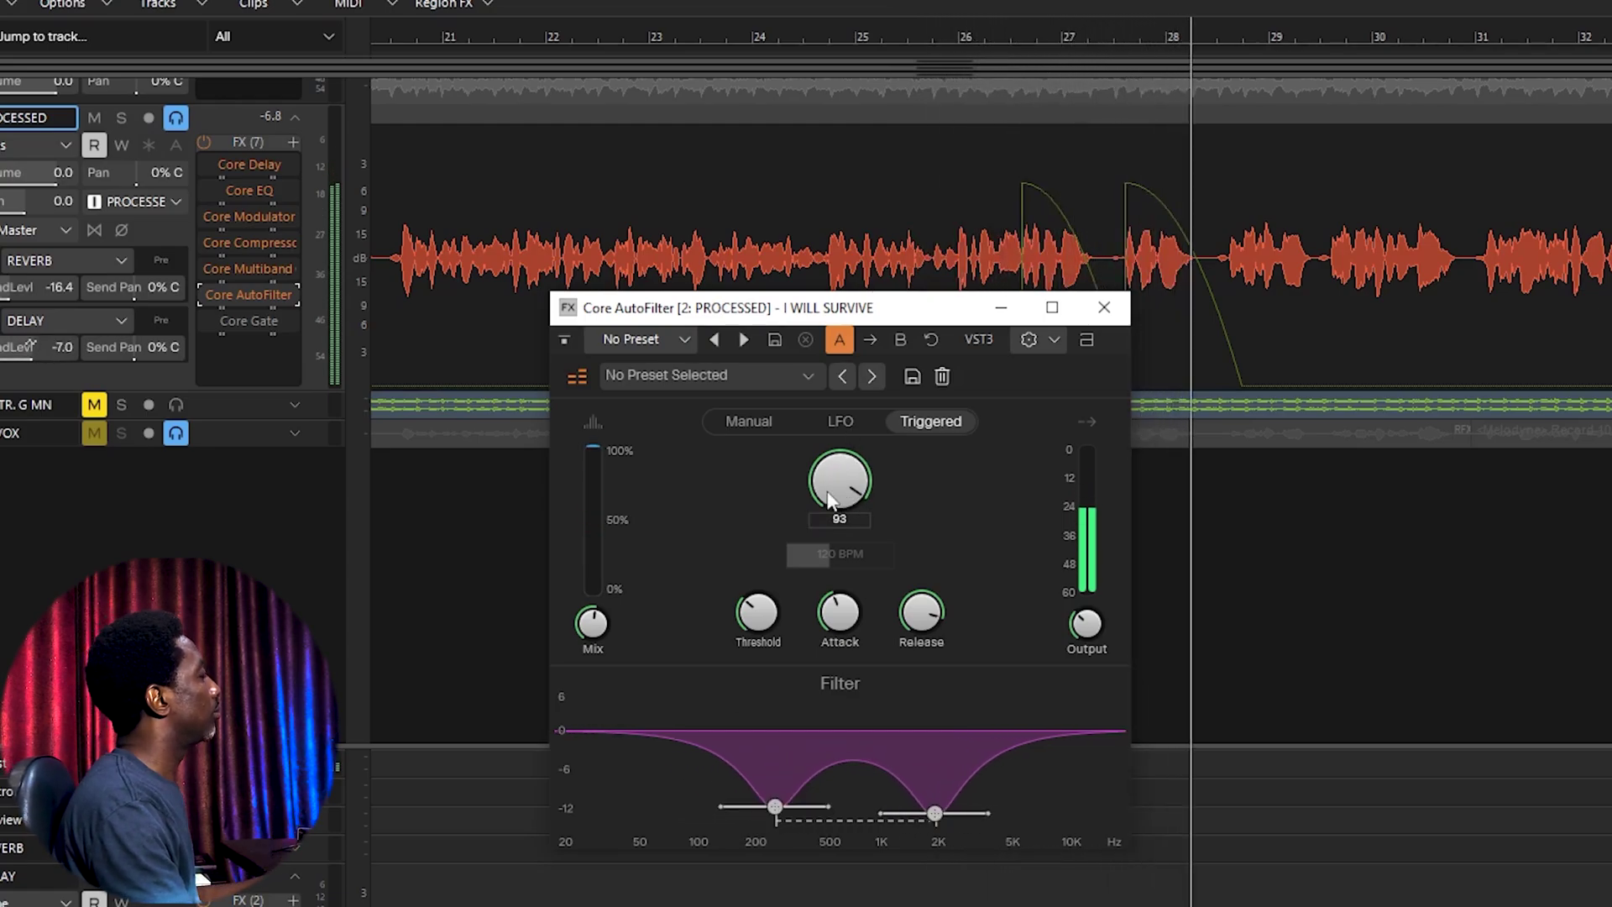
{"action": "key", "text": "space"}
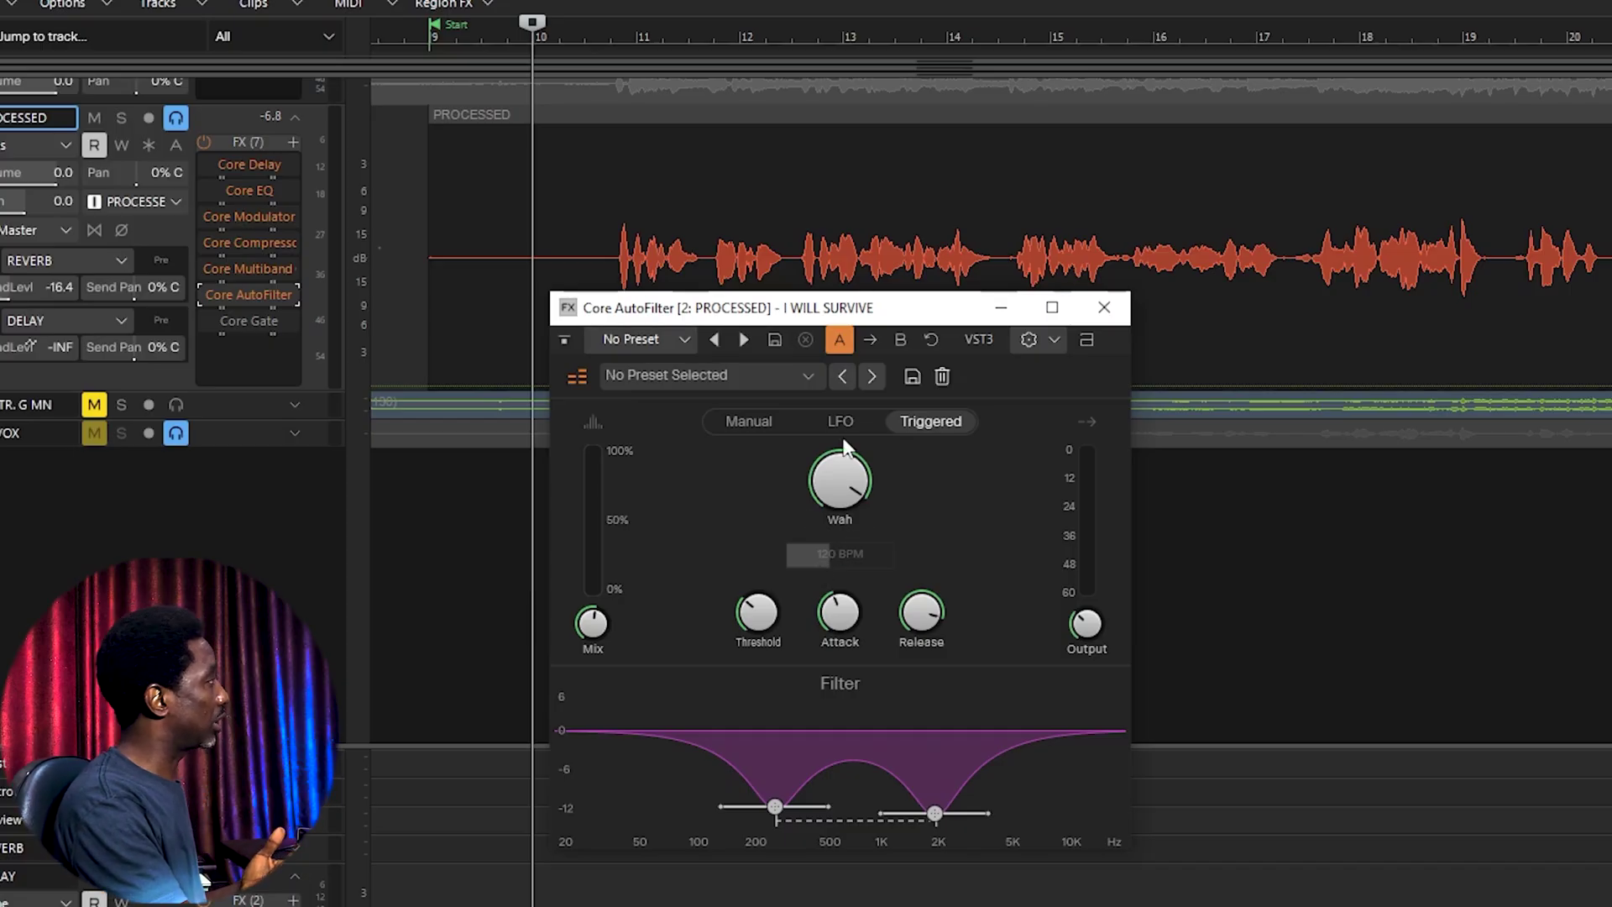
Step: Try Manual and LFO modes, then play the vocal in LFO mode while narrowing the low filter and moving it to about 320 Hz
{"action": "left_click", "coordinate": [754, 424]}
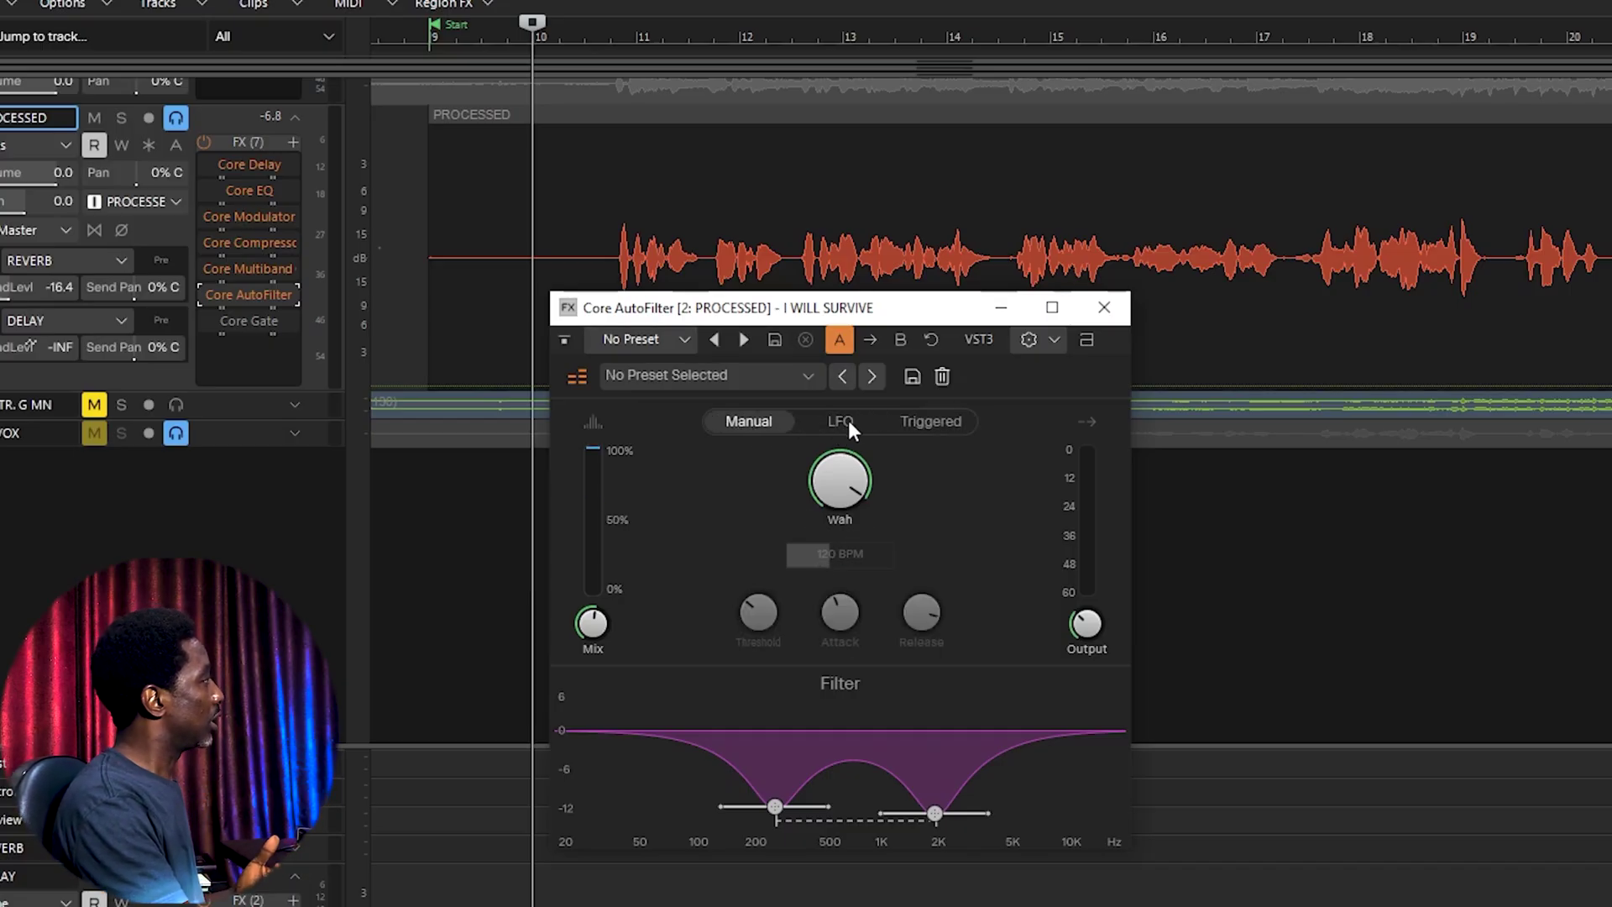
{"action": "left_click", "coordinate": [842, 422]}
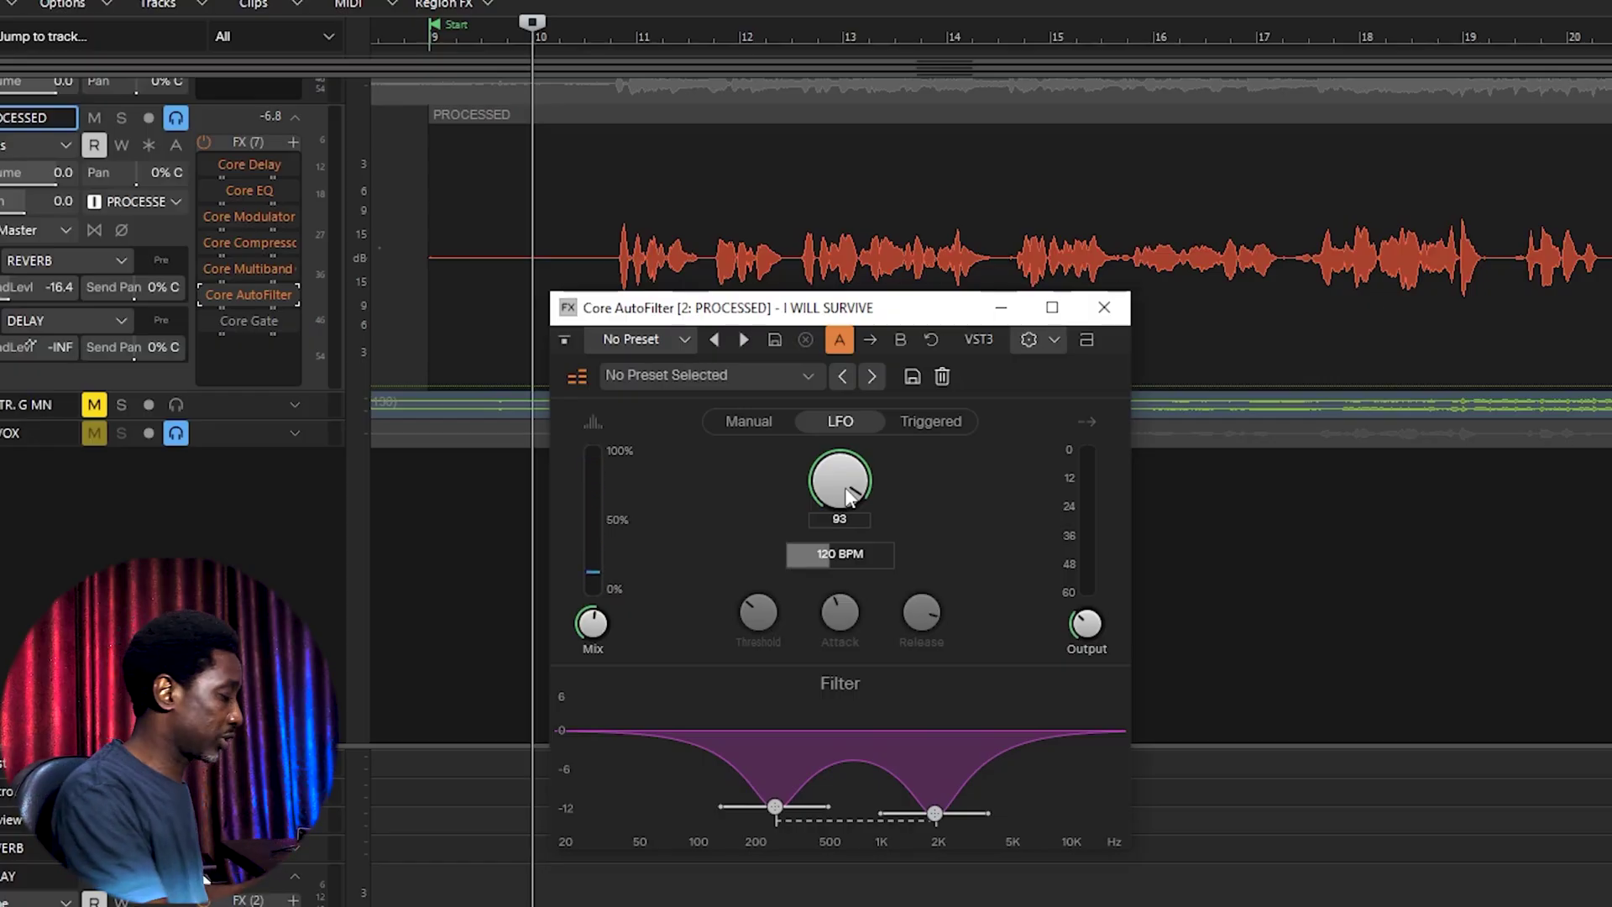
{"action": "key", "text": "space"}
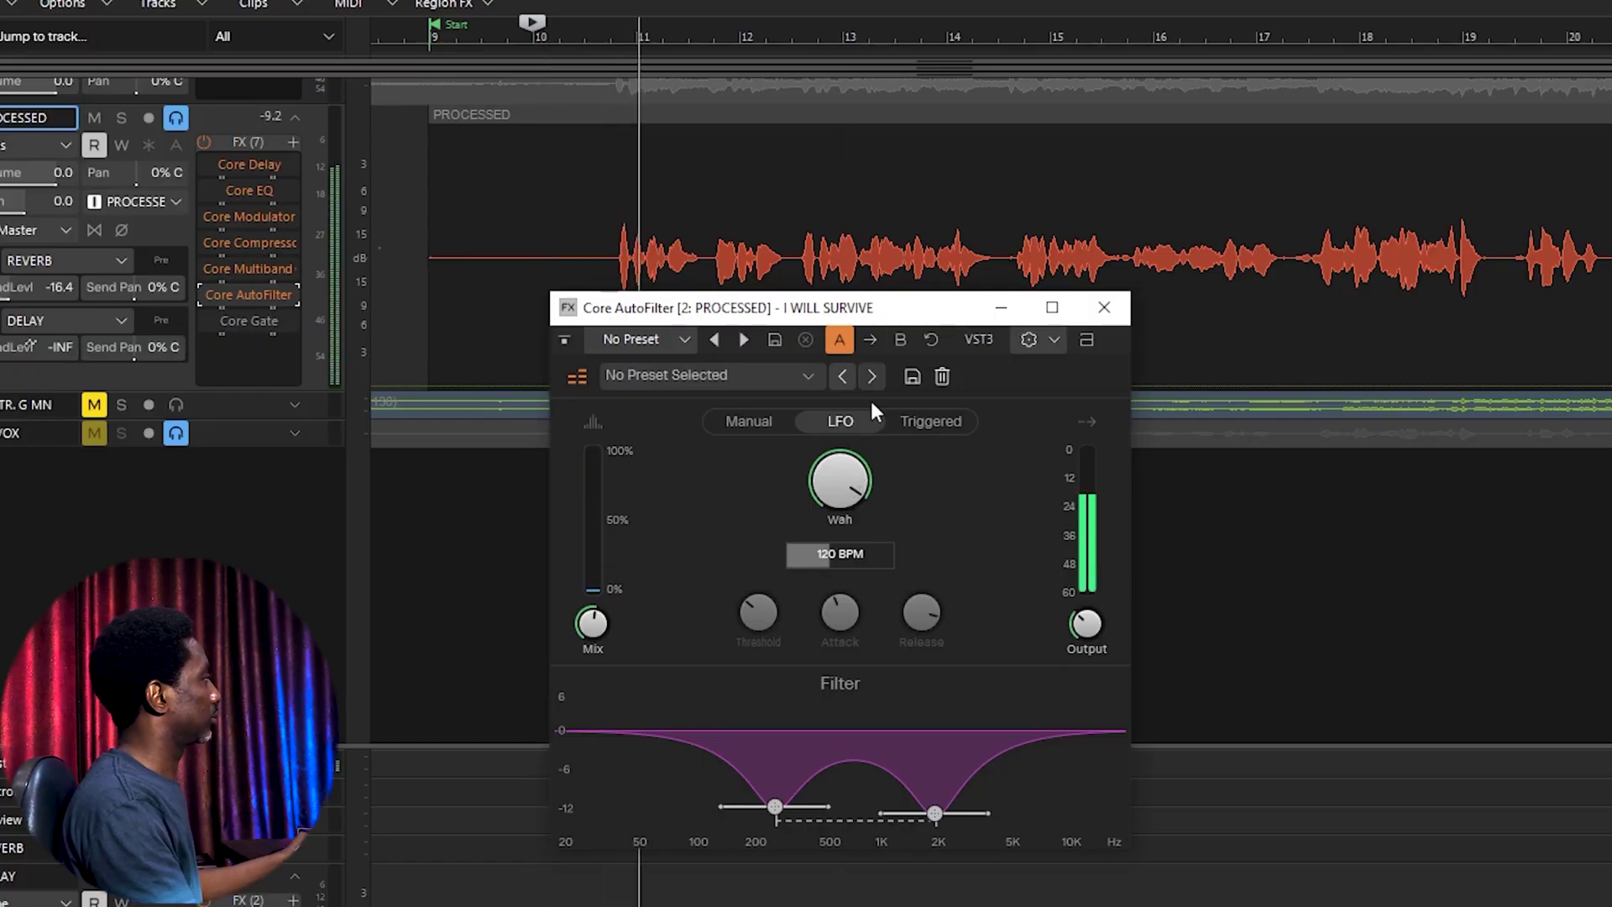
{"action": "left_click_drag", "start_coordinate": [774, 804], "coordinate": [827, 825]}
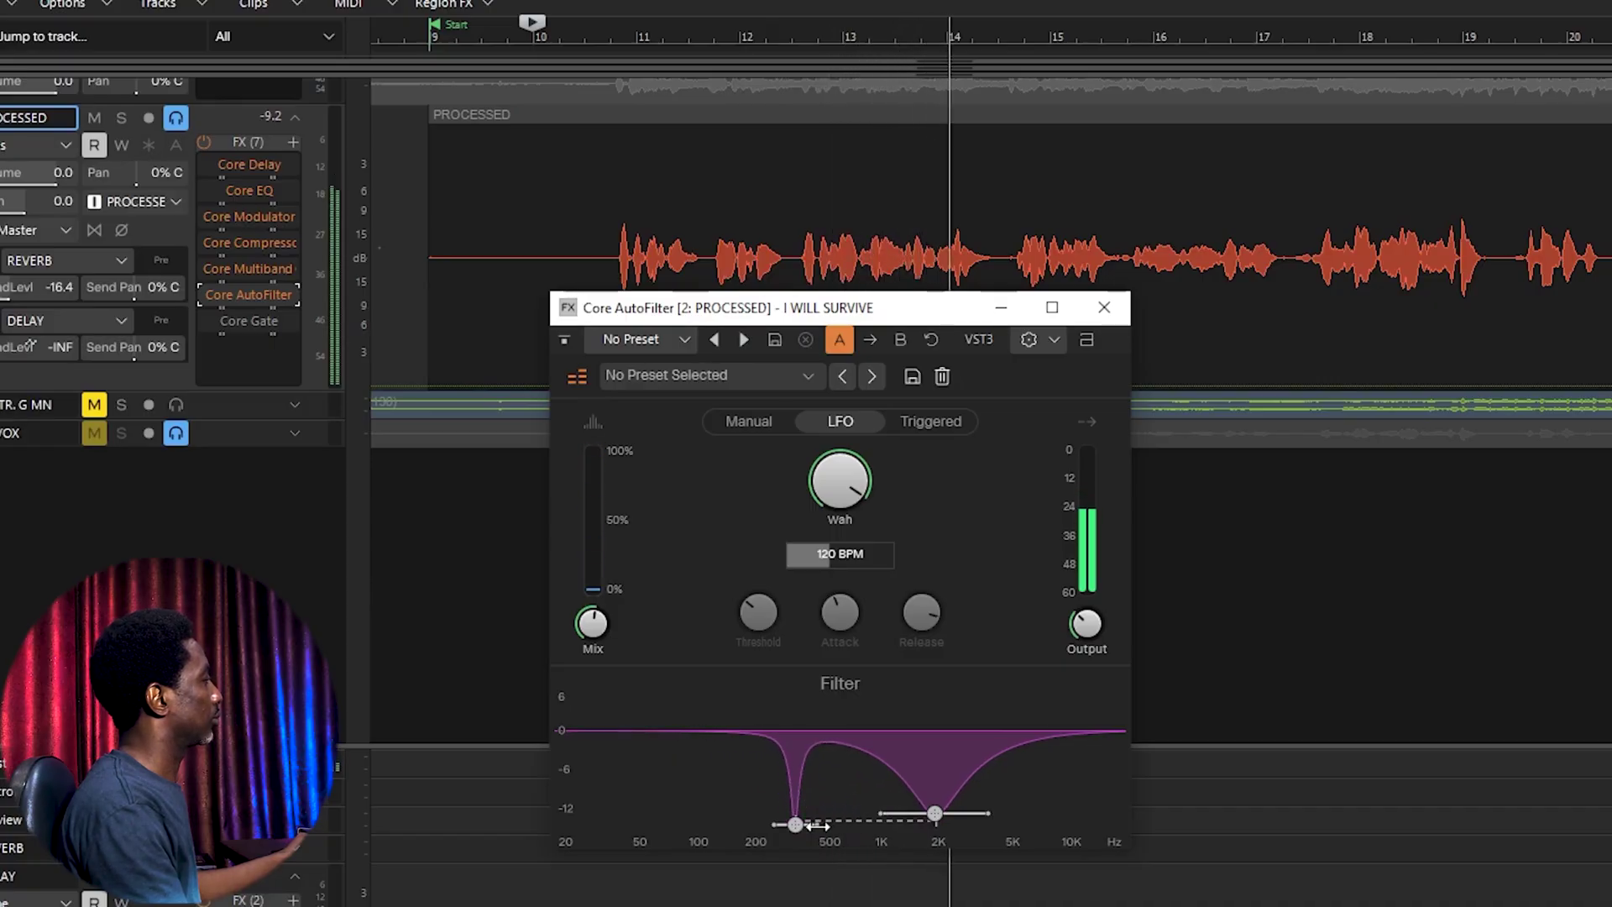
{"action": "mouse_move", "coordinate": [909, 617]}
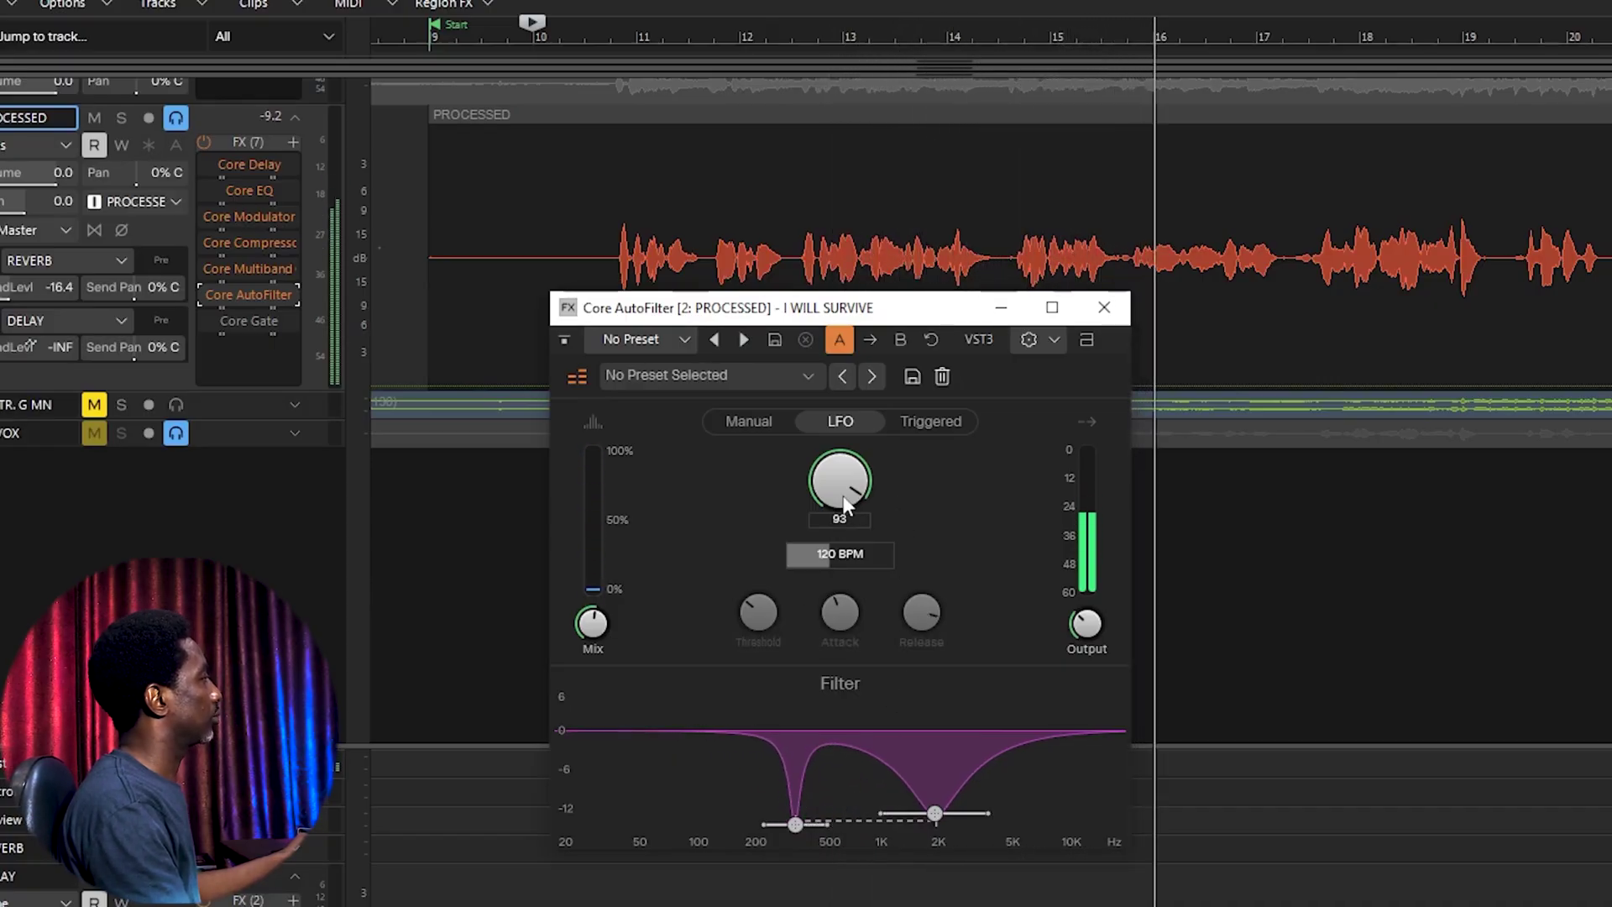
Step: Set Core AutoFilter's Wah to 88 and its mix to 100%, and stop playback
{"action": "left_click_drag", "start_coordinate": [838, 481], "coordinate": [839, 489]}
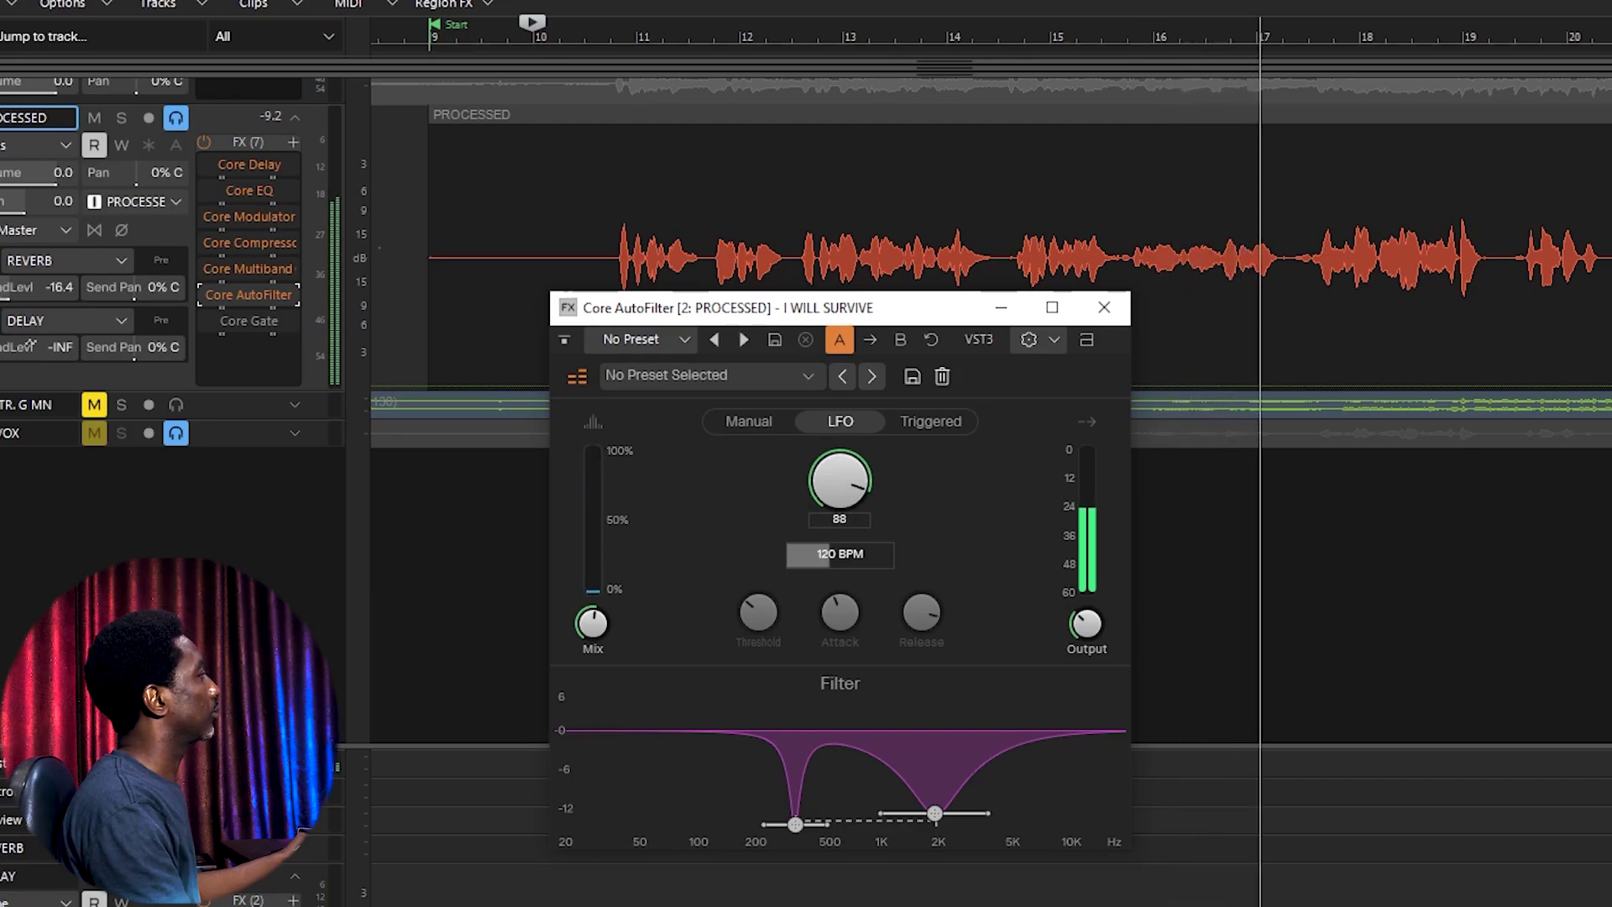
{"action": "mouse_move", "coordinate": [592, 623]}
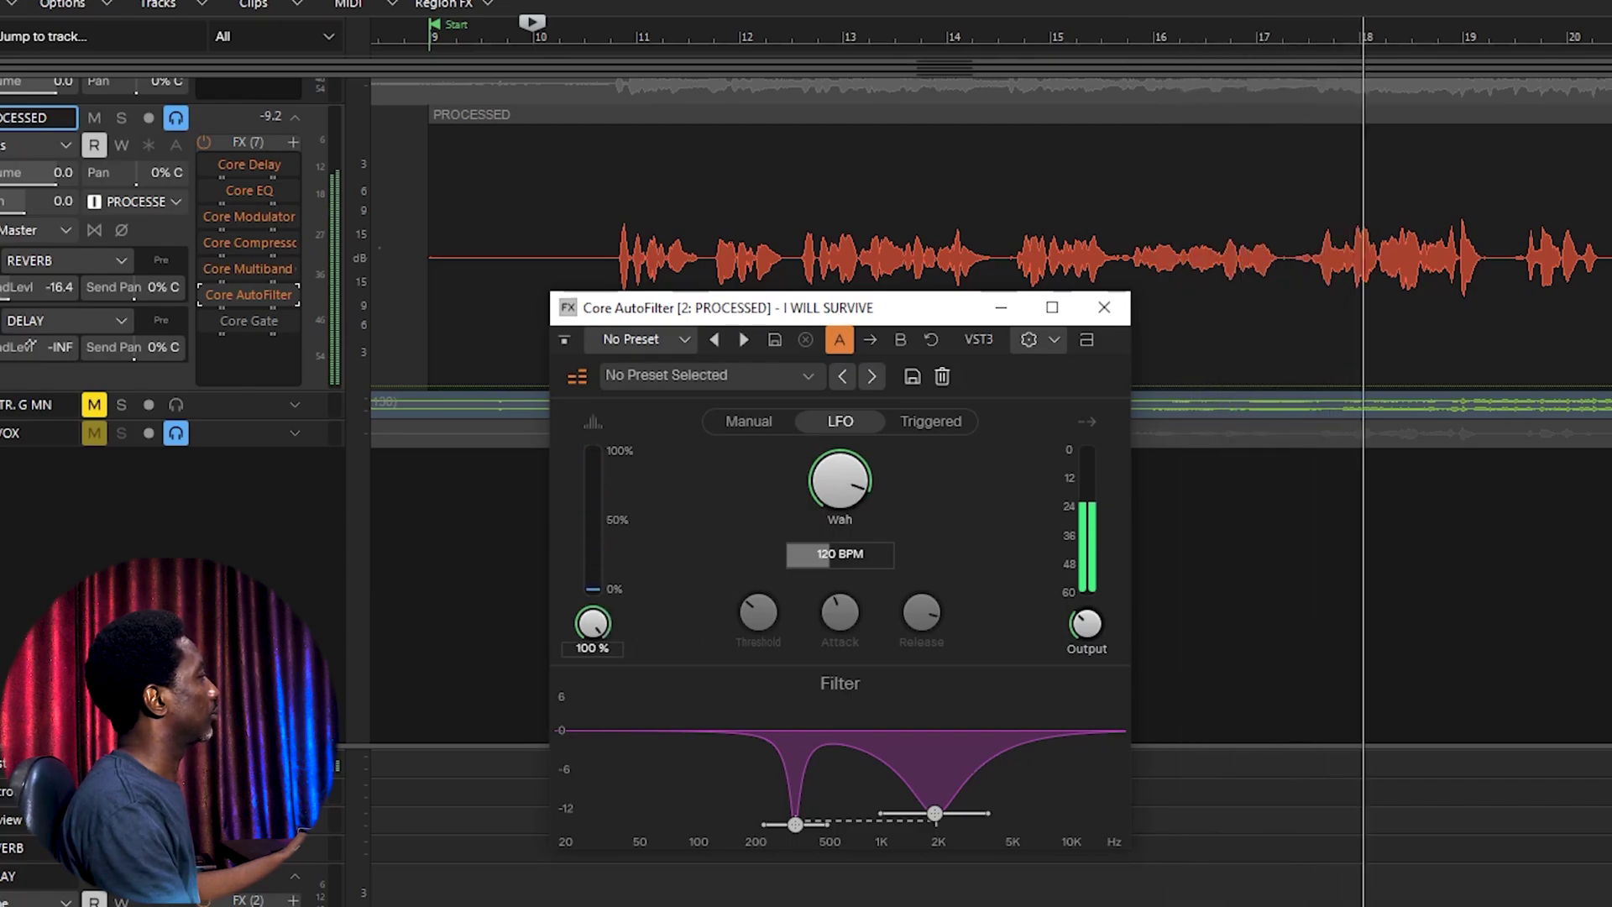
{"action": "mouse_move", "coordinate": [591, 623]}
{"action": "left_mouse_down"}
{"action": "mouse_move", "coordinate": [592, 640]}
{"action": "mouse_move", "coordinate": [592, 623]}
{"action": "left_mouse_up"}
{"action": "key", "text": "space"}
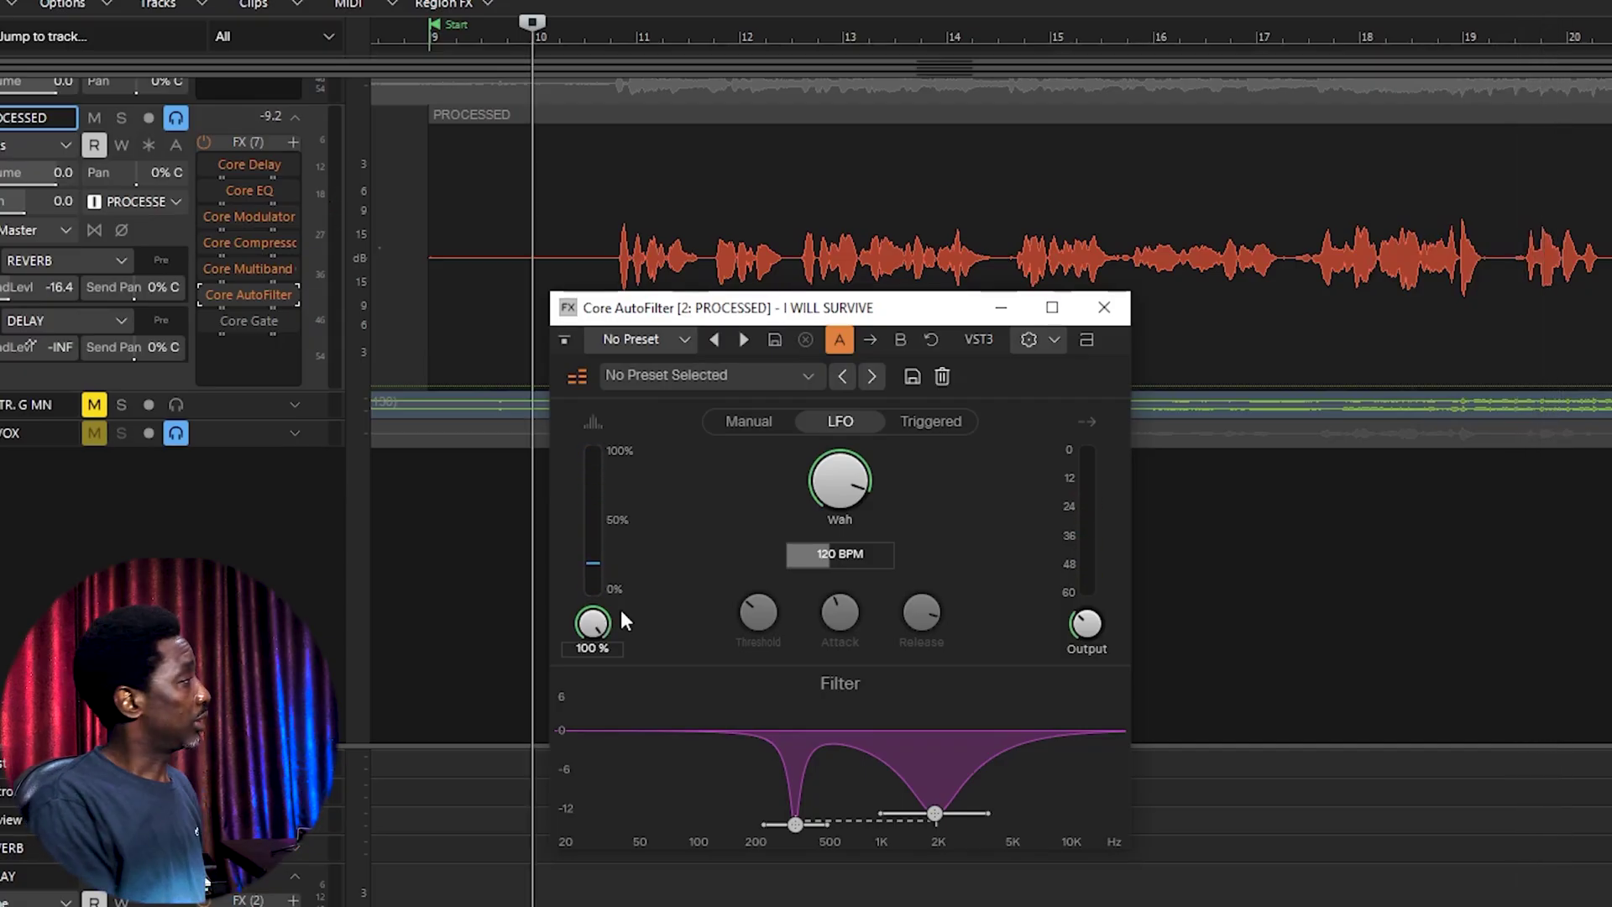
Step: Switch Core AutoFilter to Triggered mode, widen the low filter at about 250 Hz, and raise the high filter slightly at about 2 kHz
{"action": "left_click", "coordinate": [947, 423]}
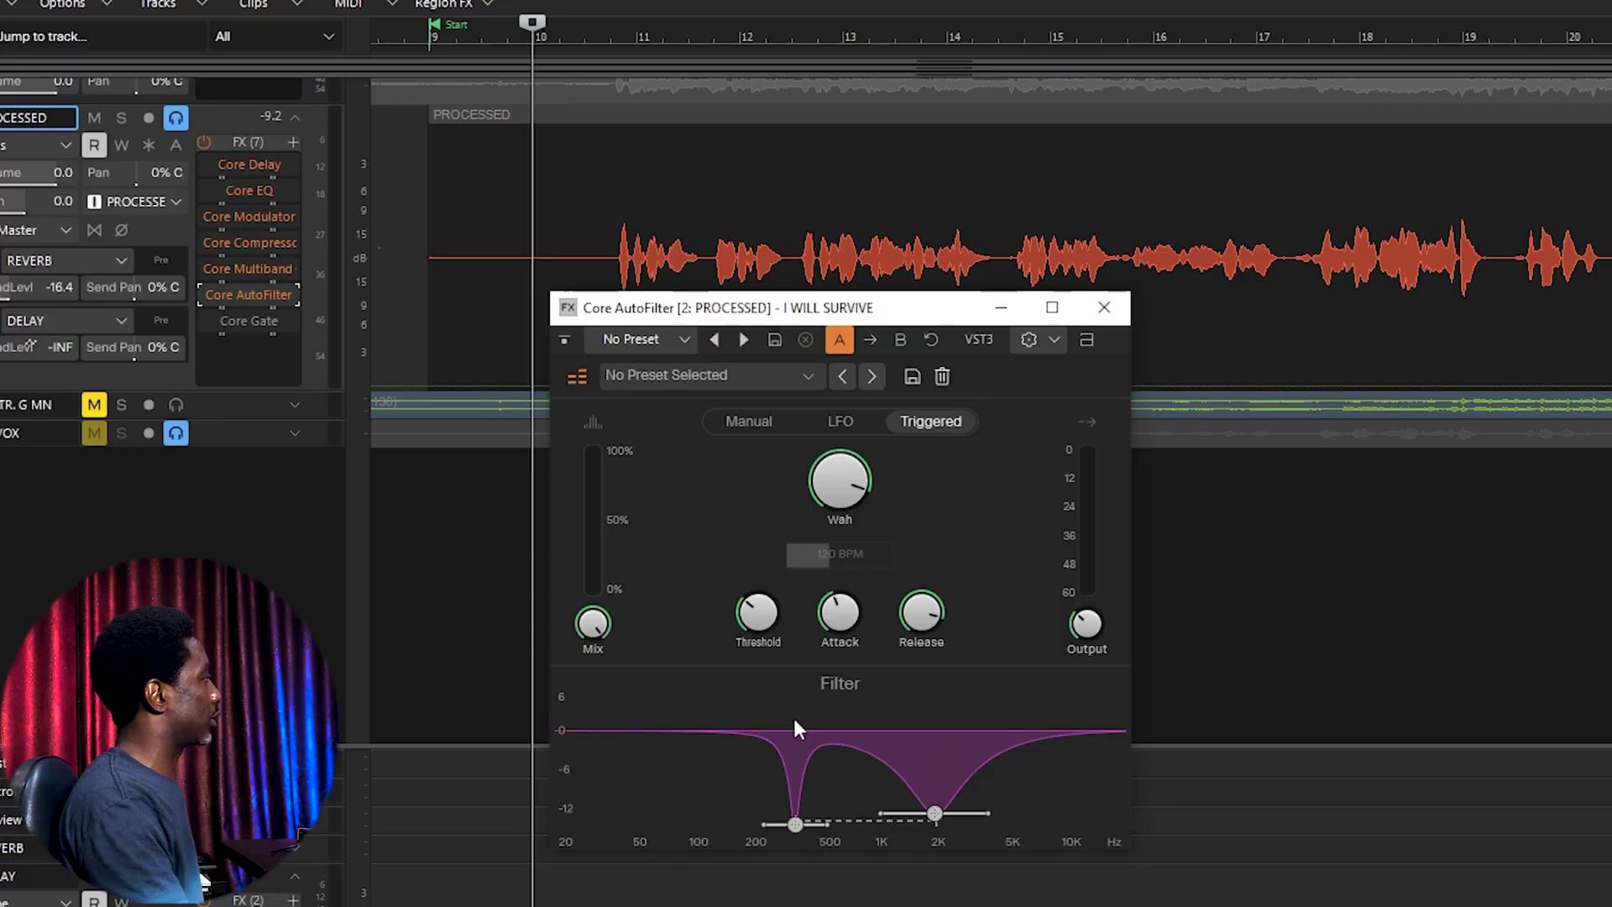
{"action": "left_click_drag", "start_coordinate": [795, 823], "coordinate": [808, 818]}
{"action": "mouse_move", "coordinate": [944, 820]}
{"action": "left_mouse_down"}
{"action": "mouse_move", "coordinate": [942, 798]}
{"action": "mouse_move", "coordinate": [930, 813]}
{"action": "left_mouse_up"}
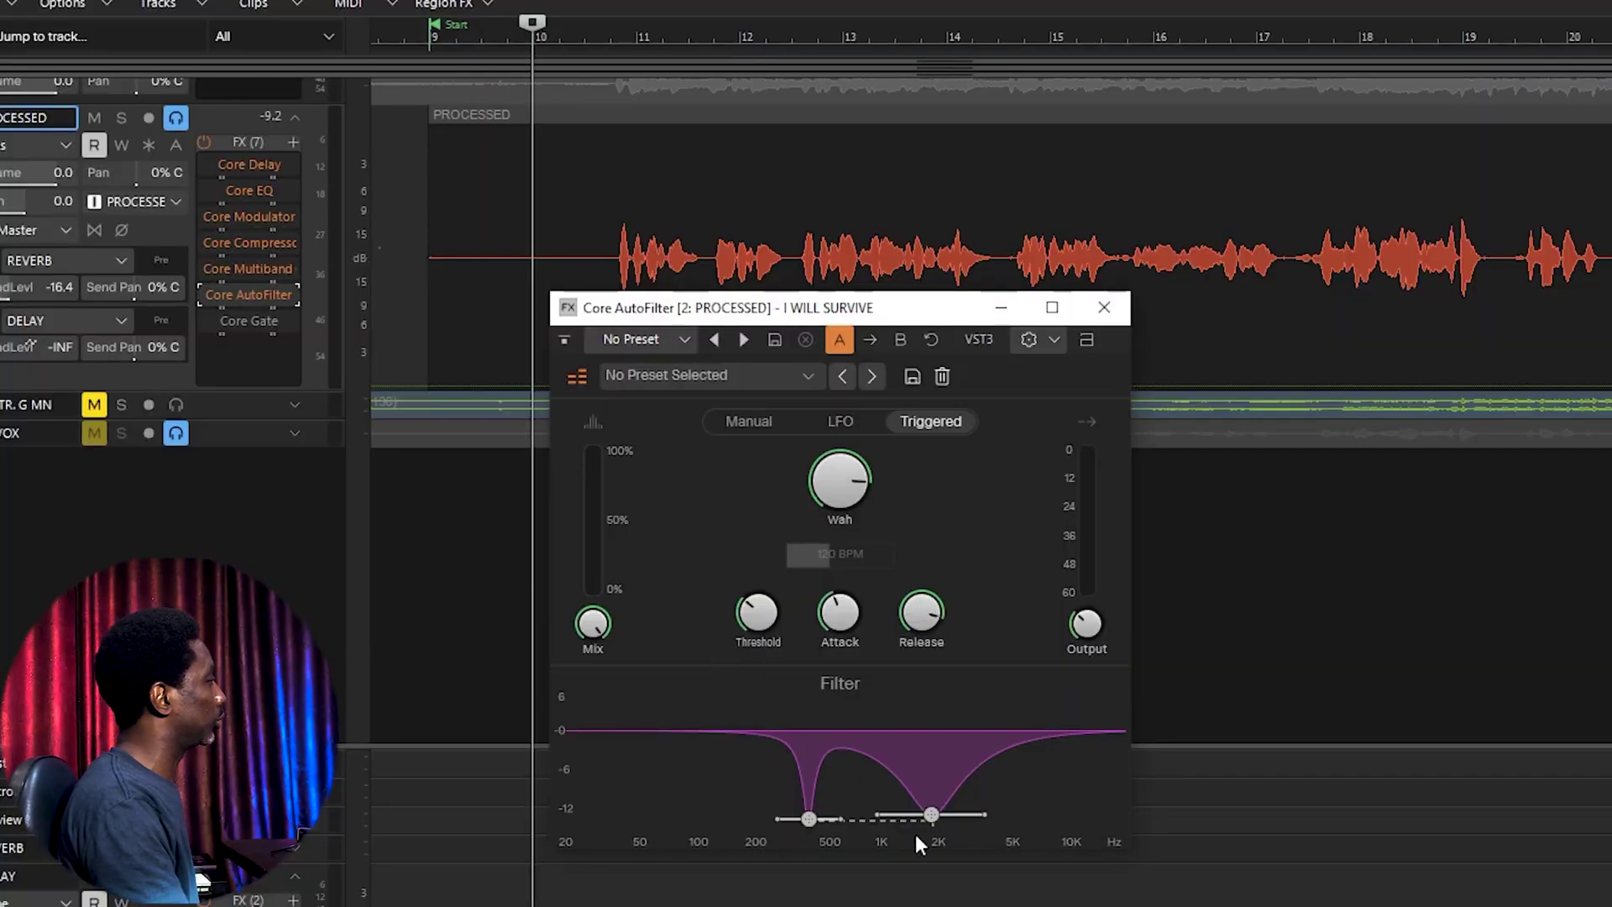
{"action": "mouse_move", "coordinate": [931, 814]}
{"action": "left_mouse_down"}
{"action": "mouse_move", "coordinate": [907, 809]}
{"action": "mouse_move", "coordinate": [939, 802]}
{"action": "left_mouse_up"}
{"action": "left_click_drag", "start_coordinate": [808, 819], "coordinate": [778, 816]}
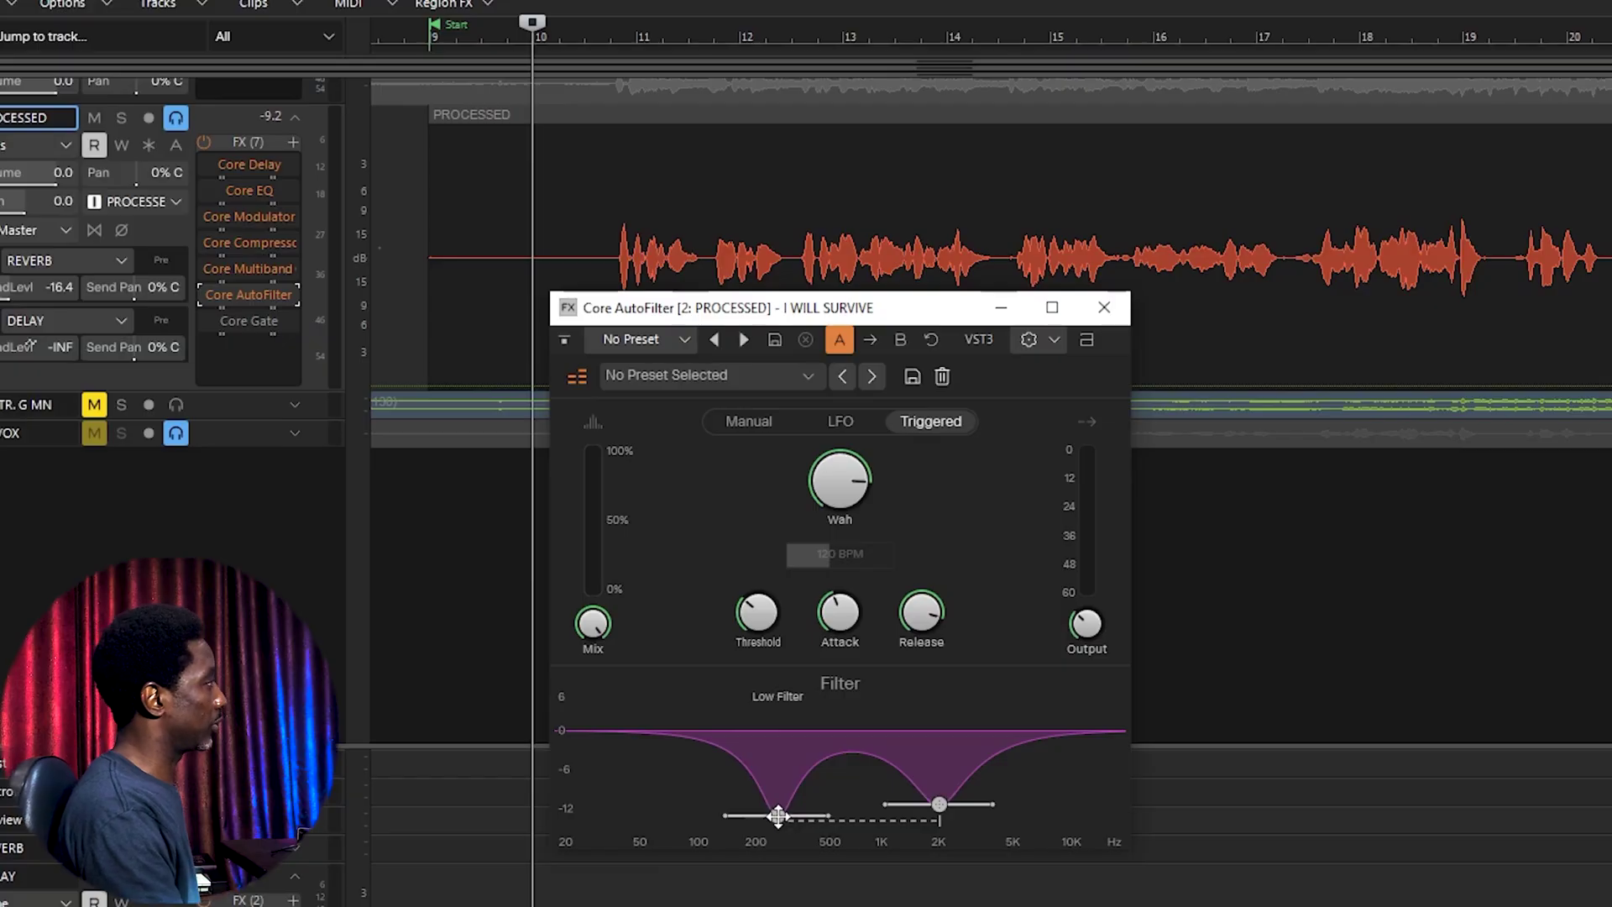
Step: During playback, set Core AutoFilter's attack to 200 ms and shorten its release
{"action": "key", "text": "space"}
{"action": "mouse_move", "coordinate": [831, 490]}
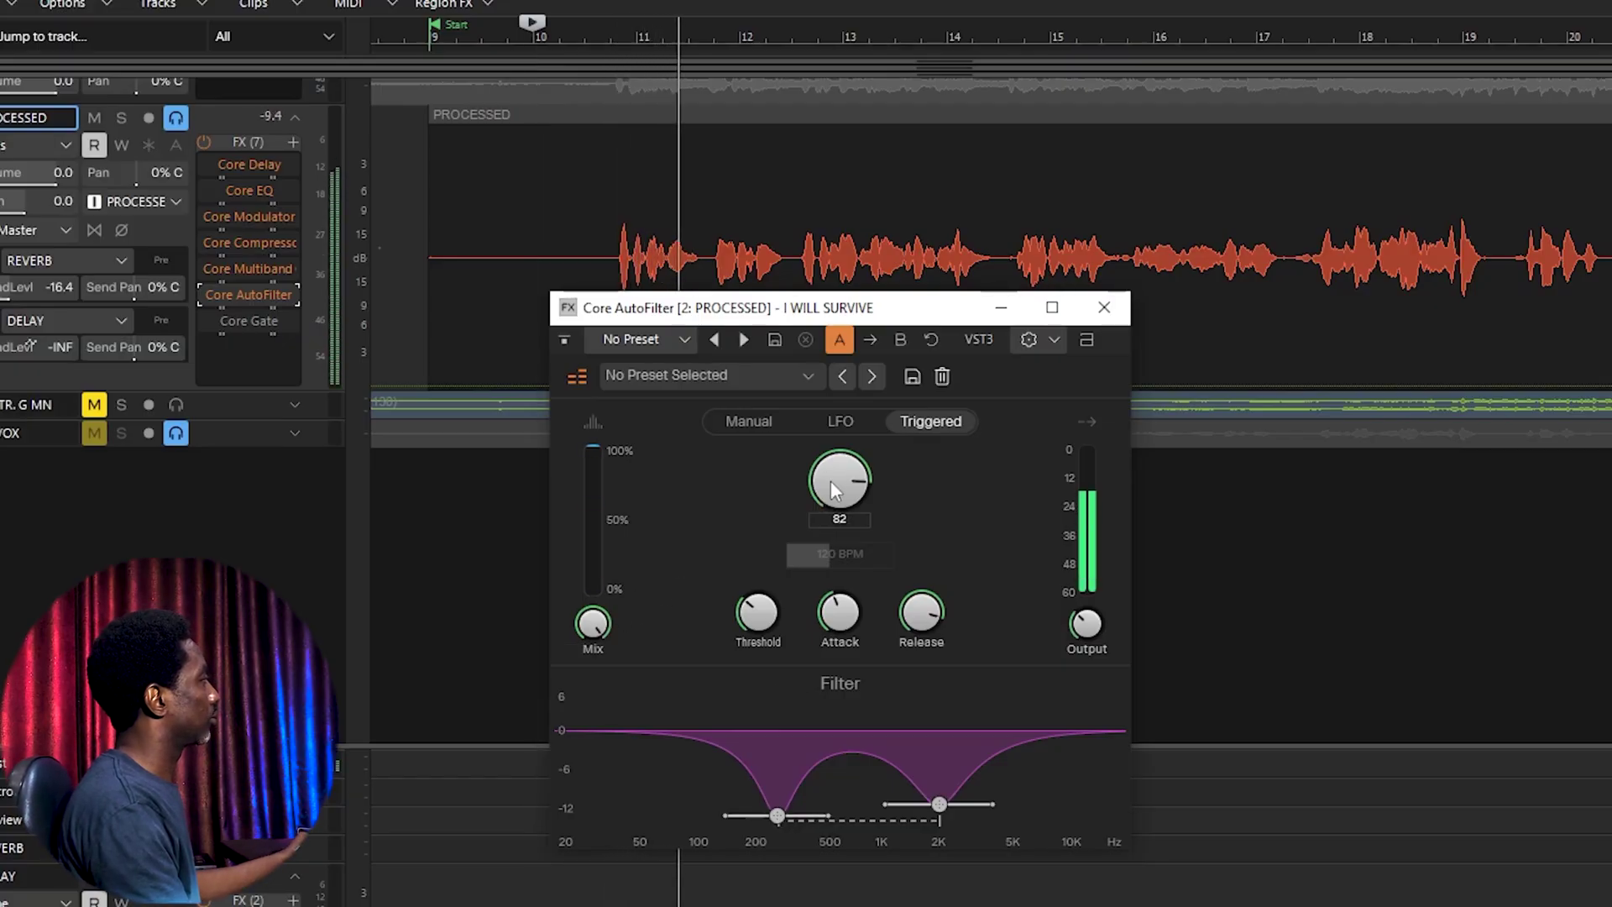
{"action": "mouse_move", "coordinate": [766, 622]}
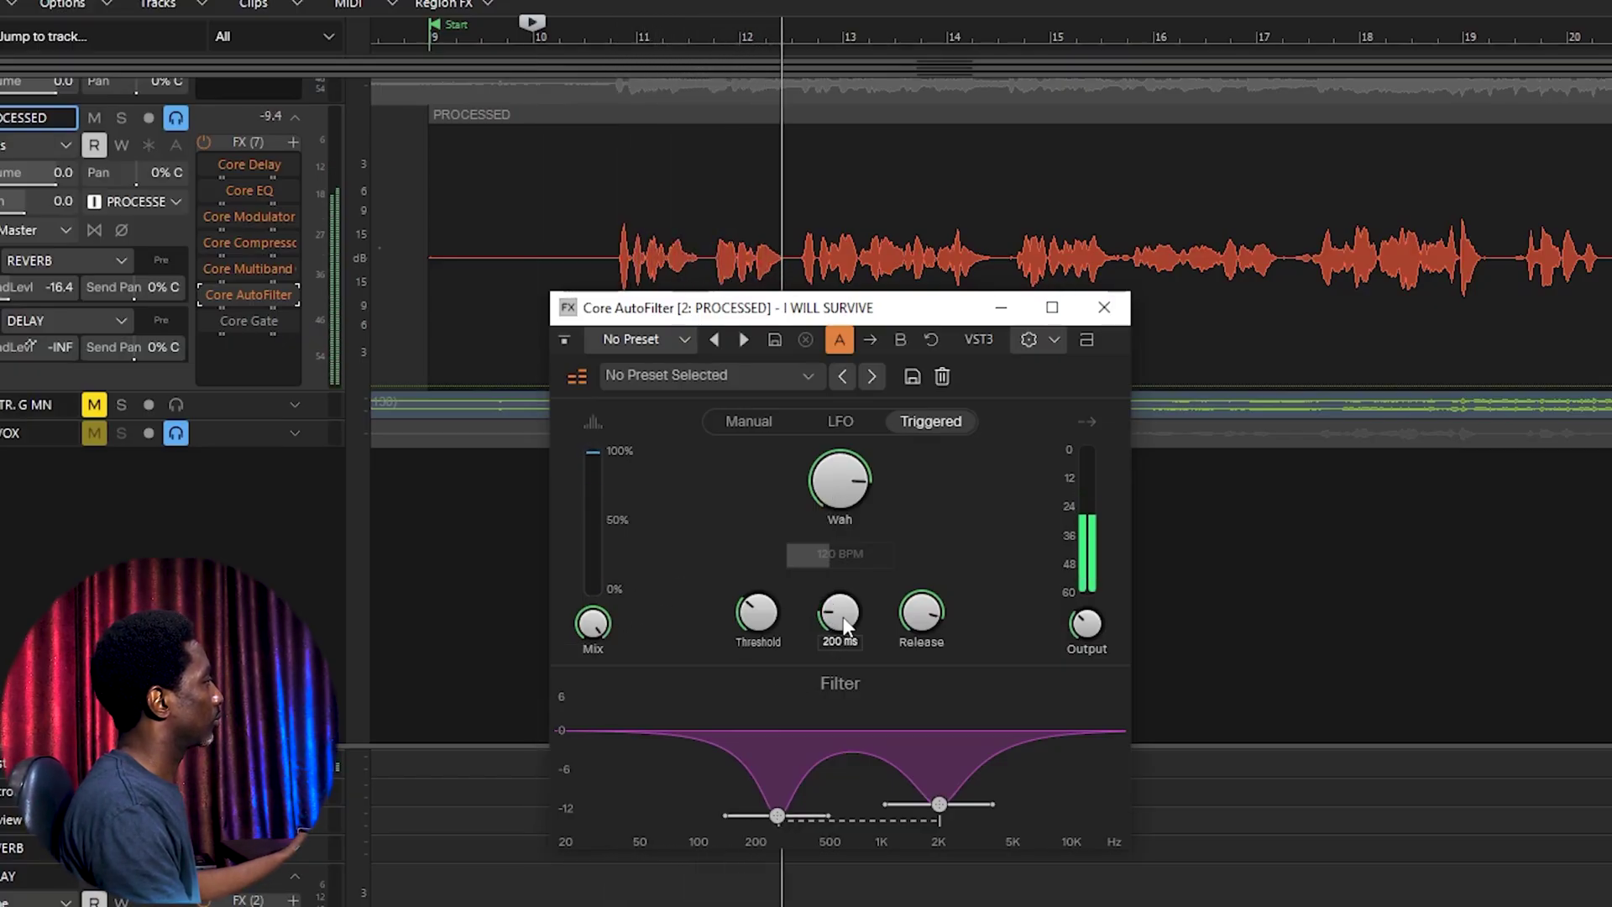
{"action": "left_click_drag", "start_coordinate": [848, 613], "coordinate": [920, 588]}
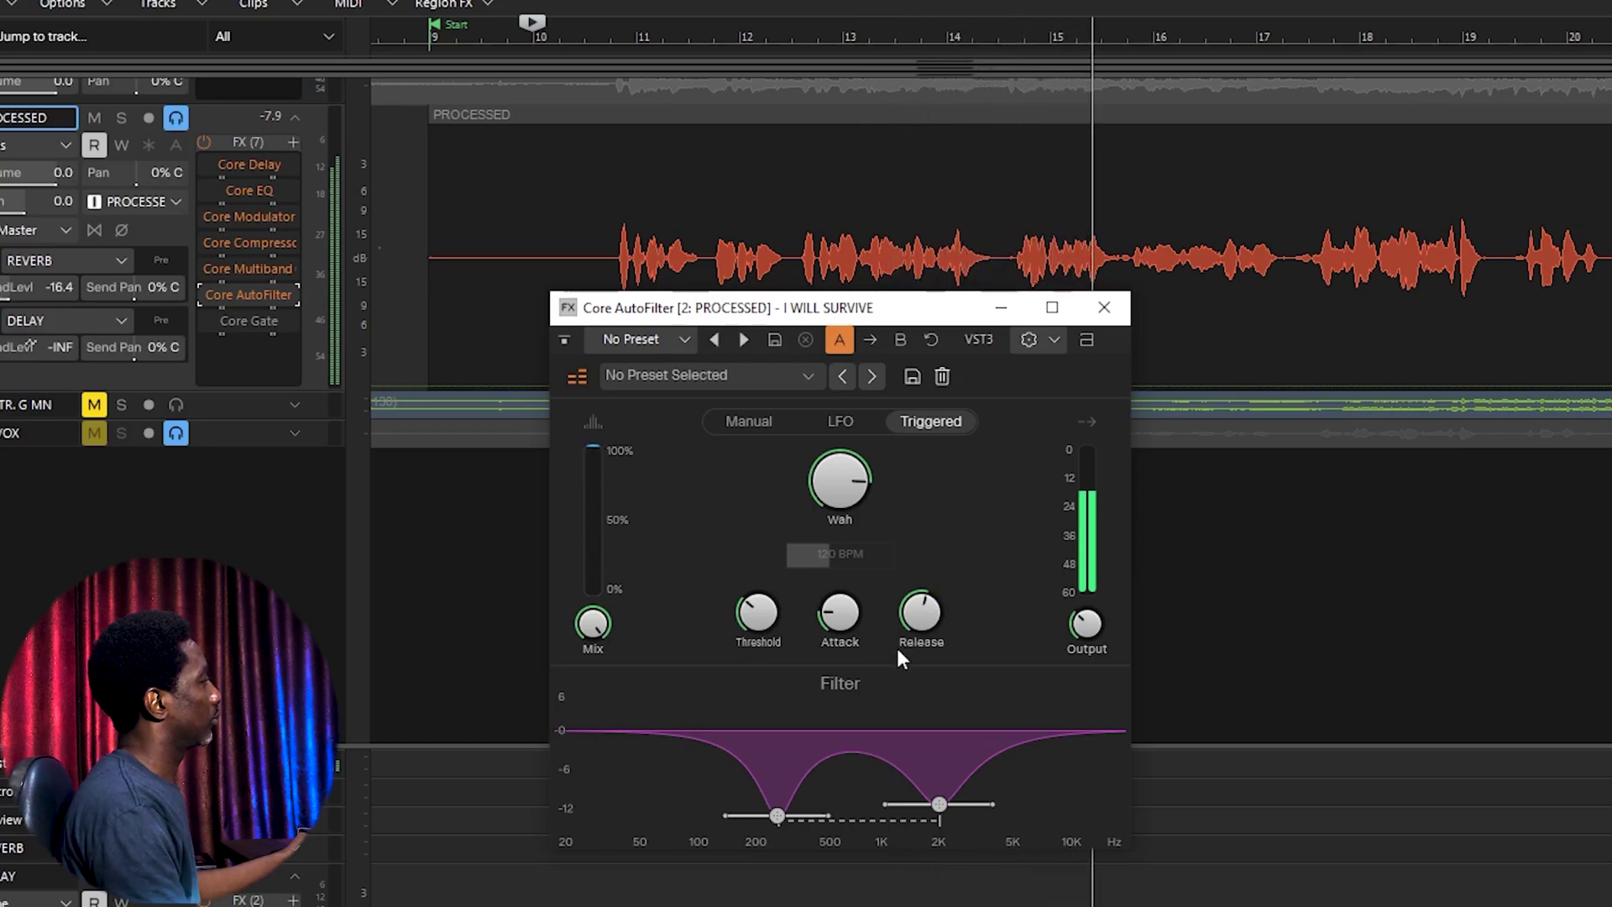
{"action": "left_click_drag", "start_coordinate": [920, 611], "coordinate": [928, 625]}
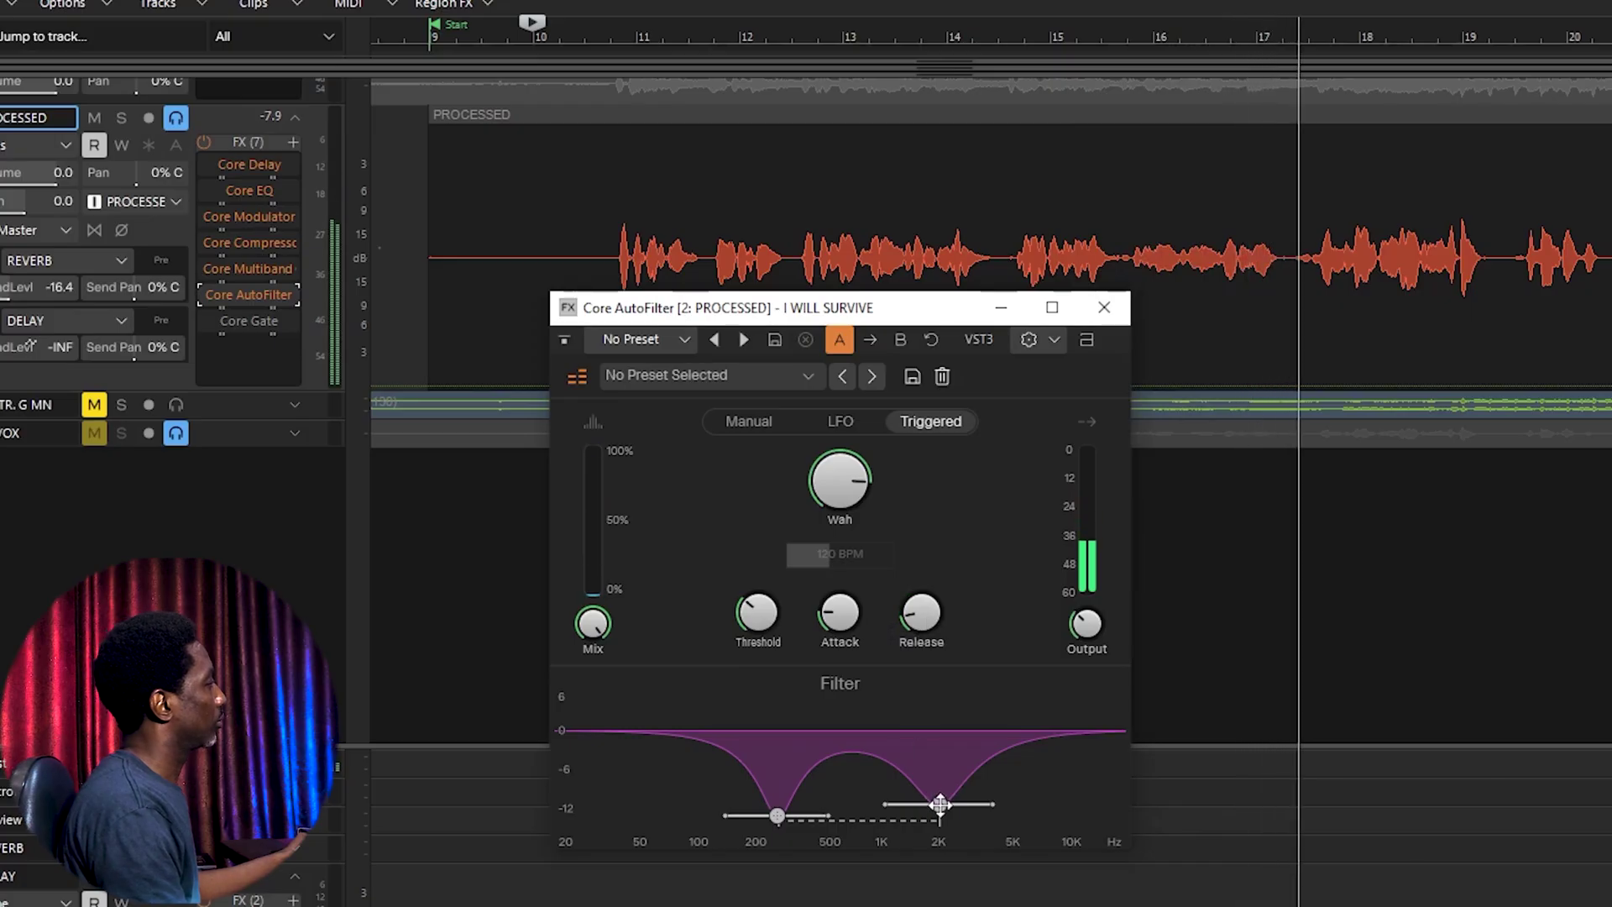
Step: Move the high filter to about 1.5 kHz, raise Core AutoFilter's threshold and release, and stop playback
{"action": "left_click_drag", "start_coordinate": [940, 804], "coordinate": [911, 806]}
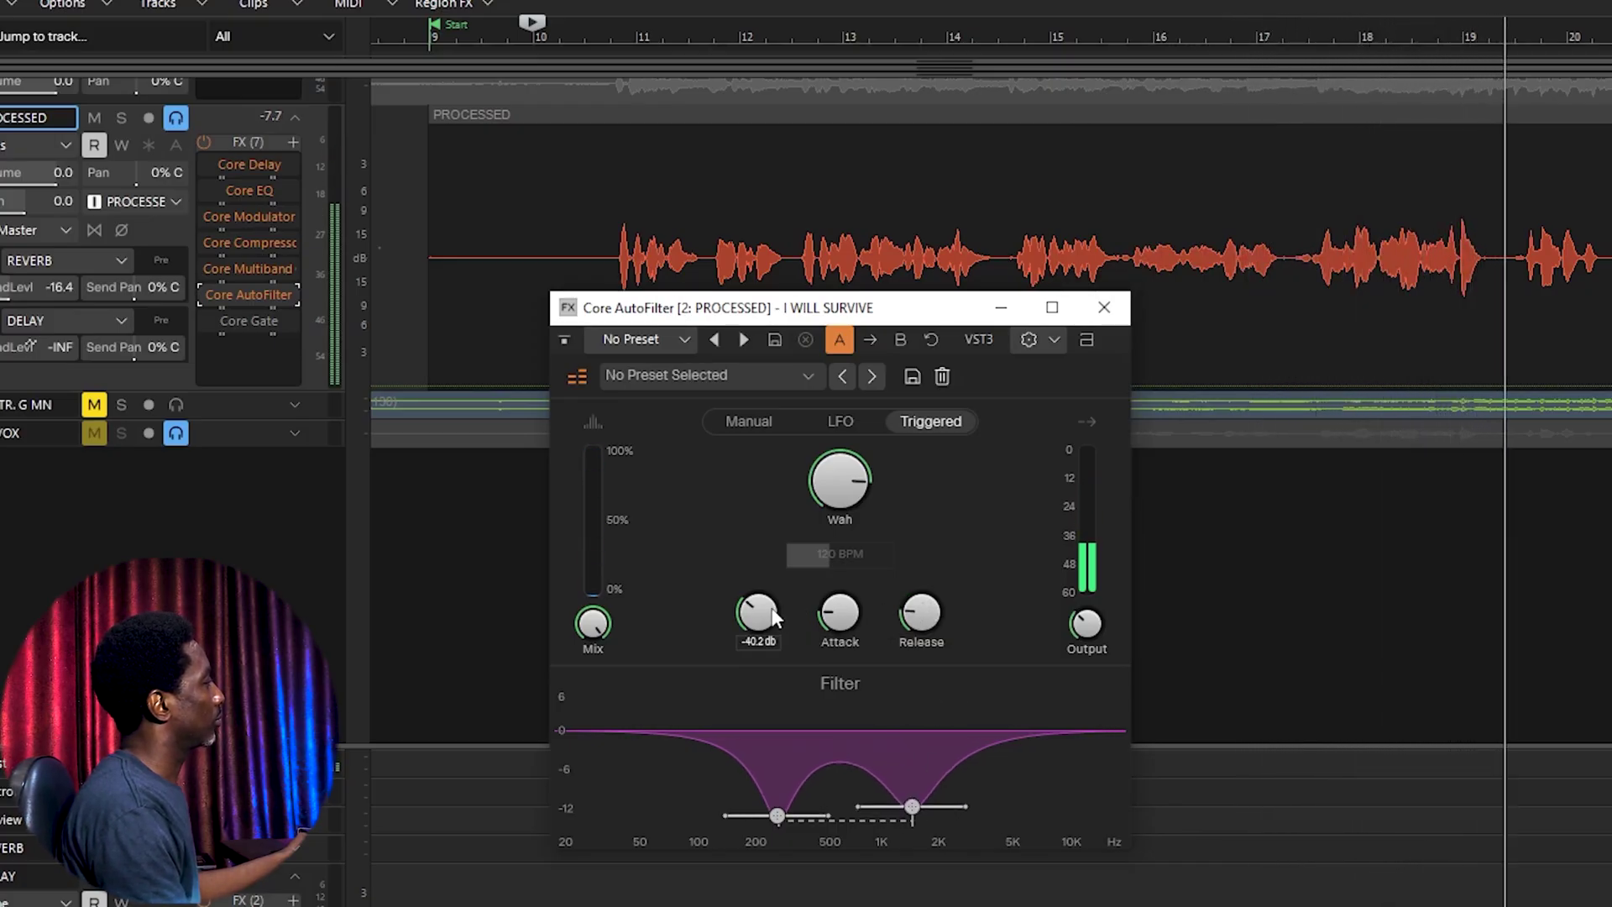
{"action": "left_click_drag", "start_coordinate": [759, 613], "coordinate": [759, 581]}
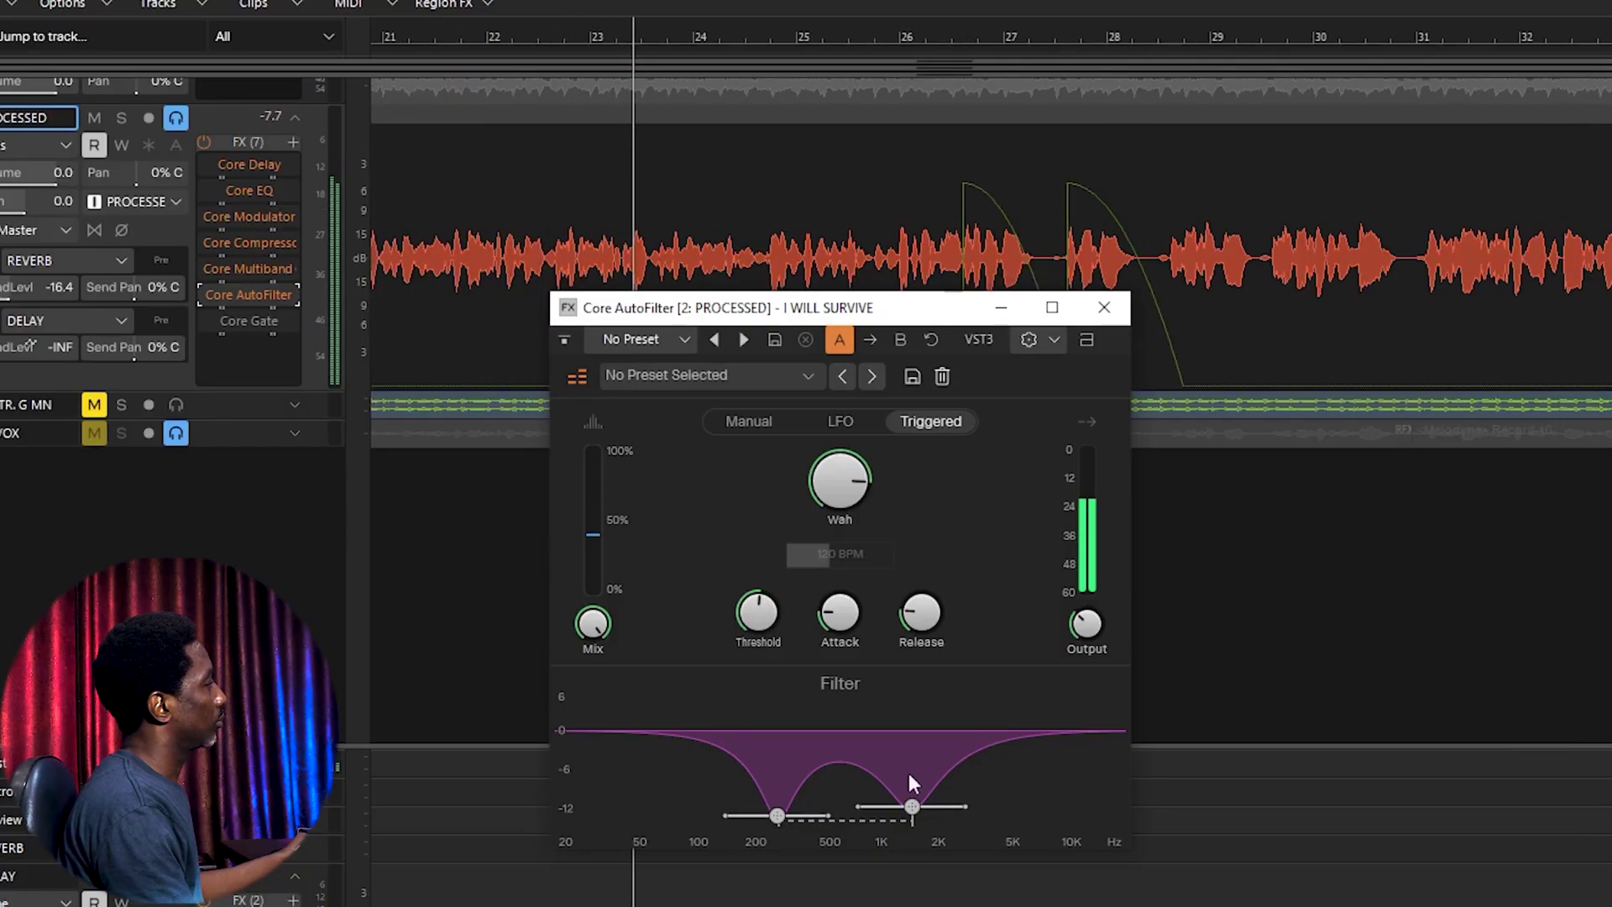
{"action": "mouse_move", "coordinate": [926, 625]}
{"action": "left_mouse_down"}
{"action": "mouse_move", "coordinate": [940, 592]}
{"action": "mouse_move", "coordinate": [934, 634]}
{"action": "left_mouse_up"}
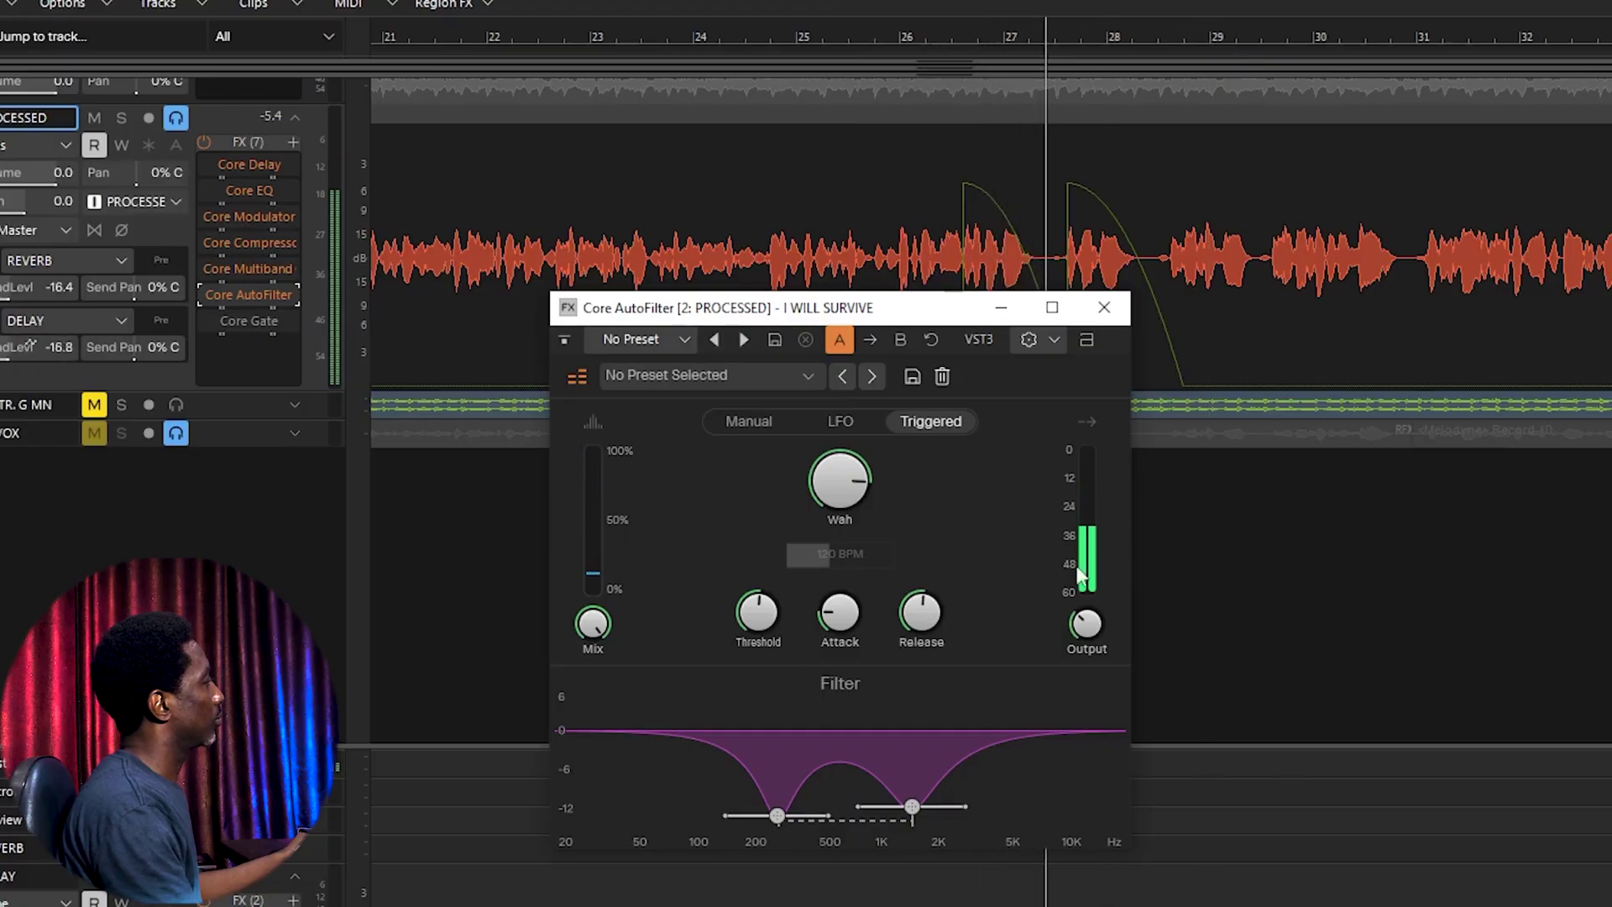
{"action": "mouse_move", "coordinate": [603, 648]}
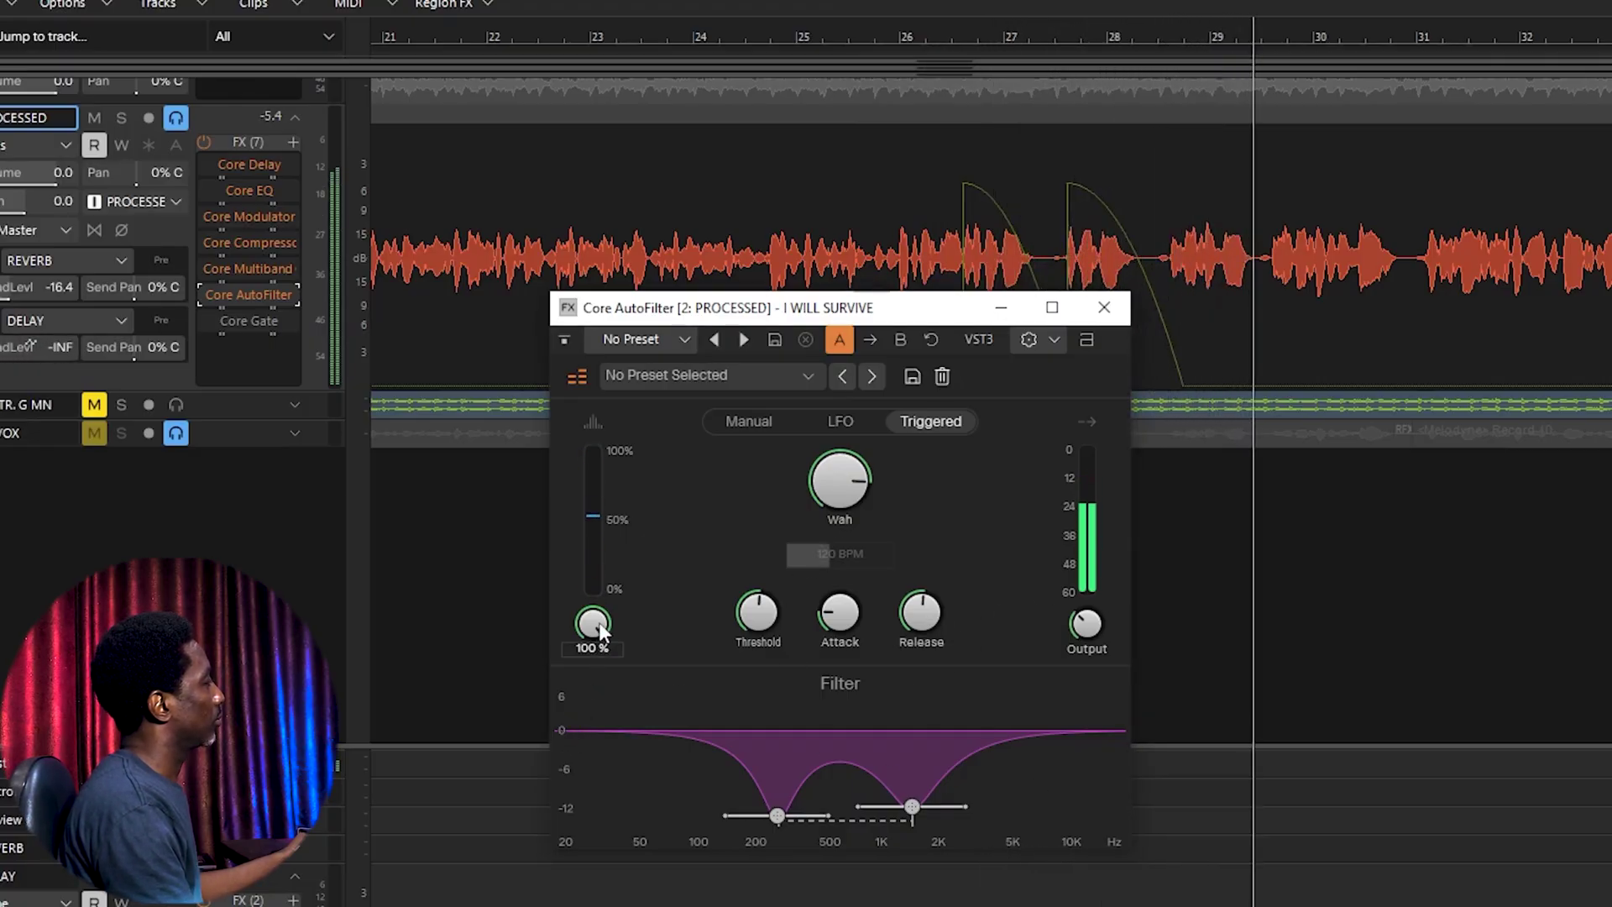
{"action": "key", "text": "space"}
Step: Load the Core fx factory preset Dunlop Crybaby Auto in Core AutoFilter and switch it to Triggered mode
{"action": "left_click", "coordinate": [808, 376]}
{"action": "mouse_move", "coordinate": [712, 460]}
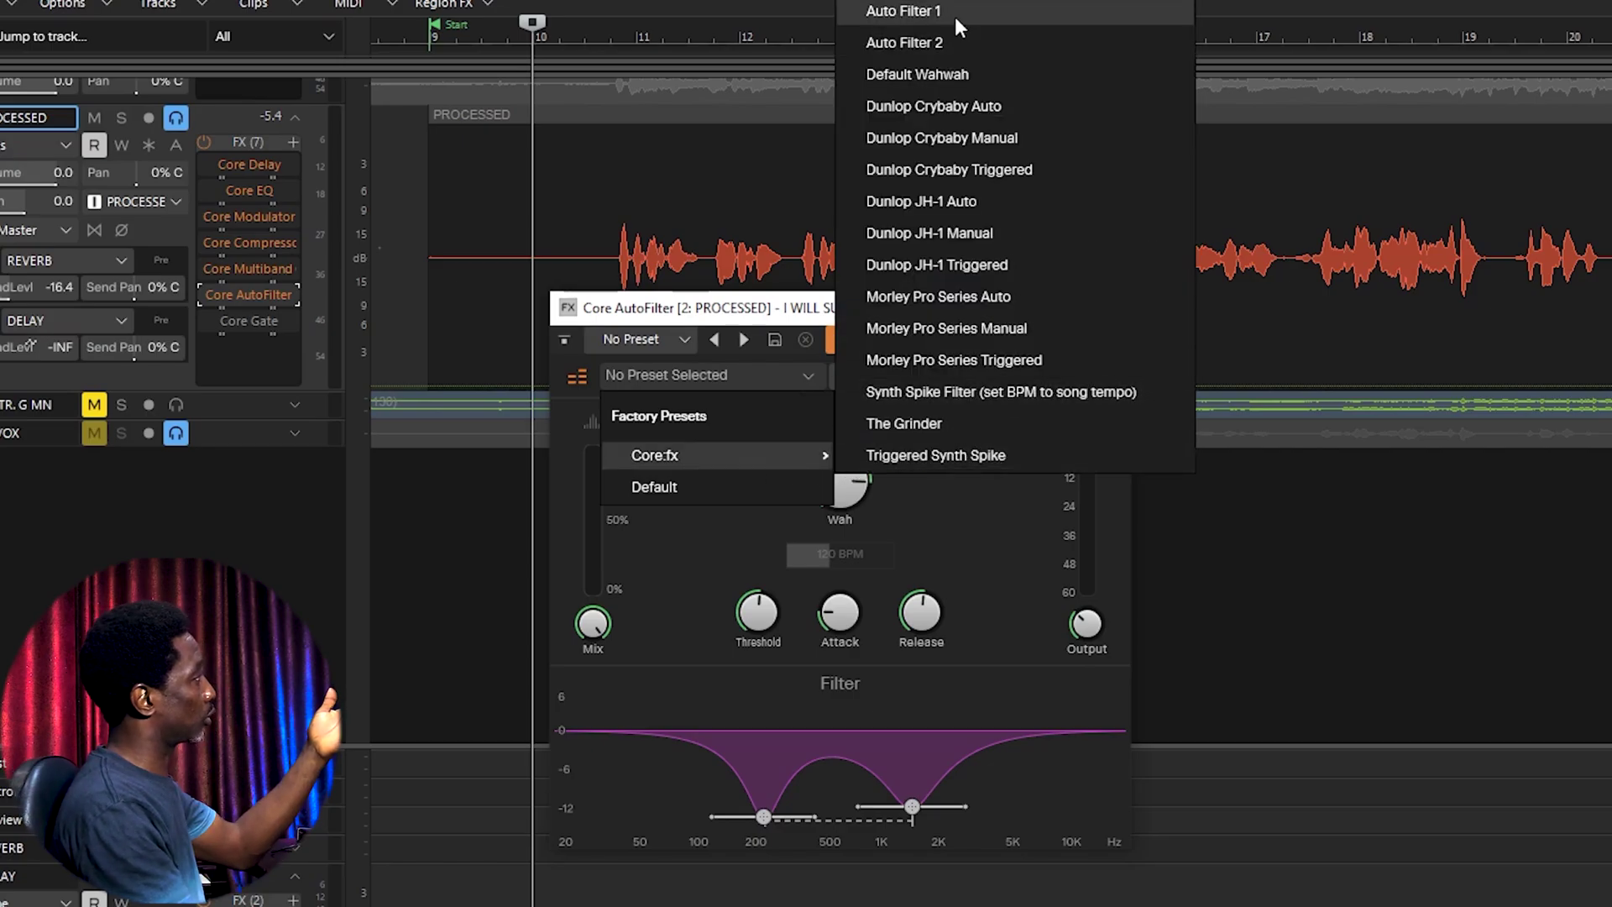
{"action": "left_click", "coordinate": [977, 113]}
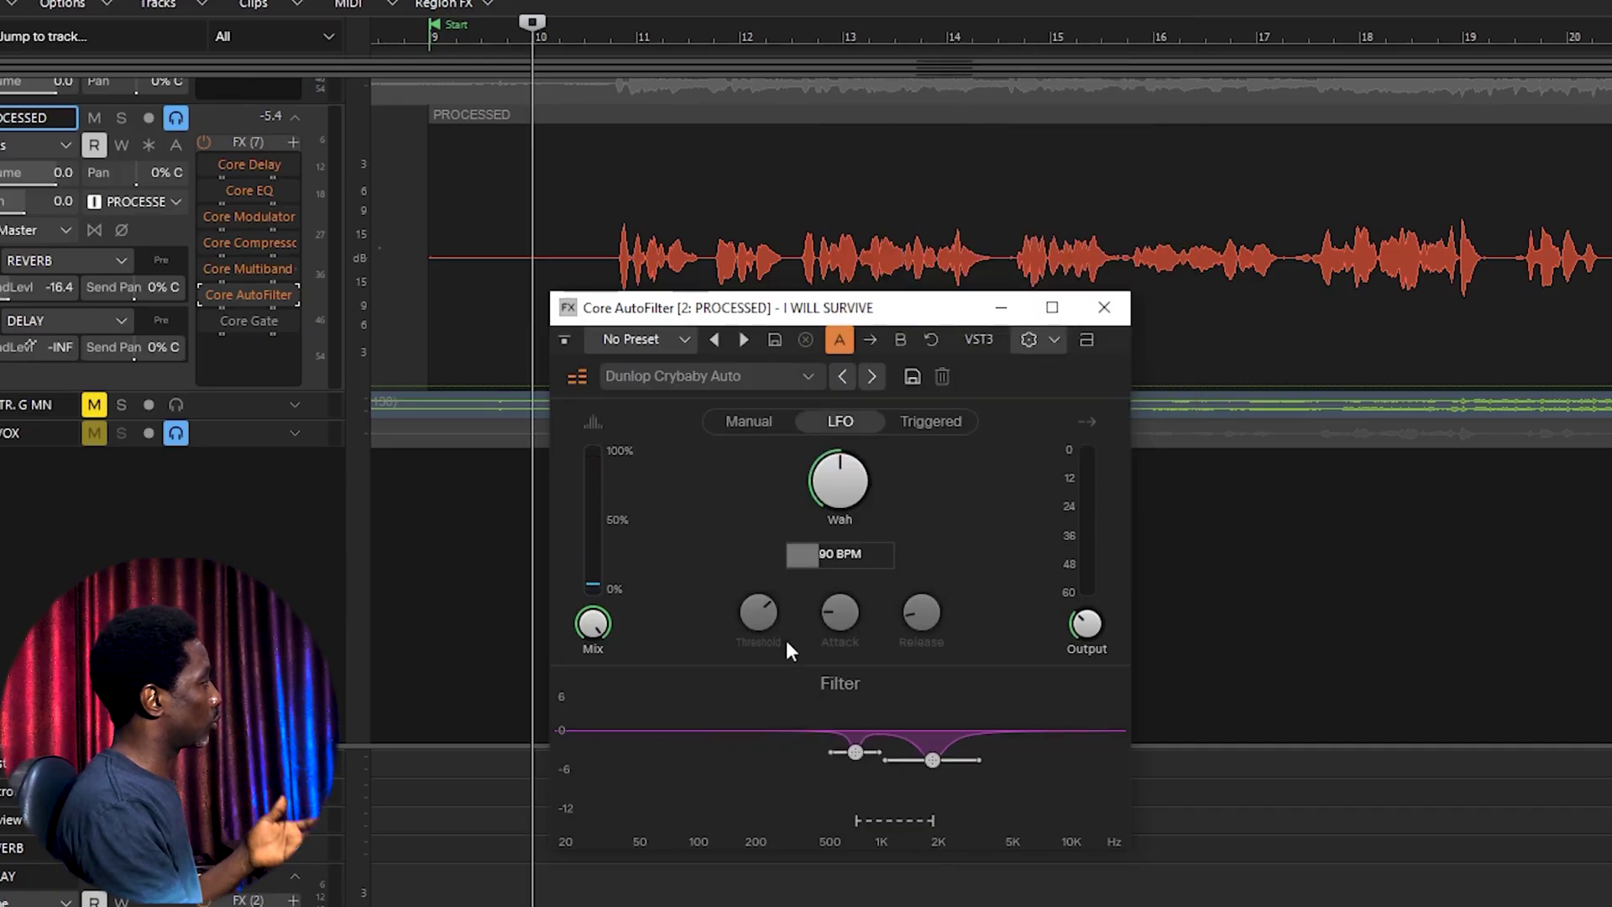
{"action": "left_click", "coordinate": [930, 425]}
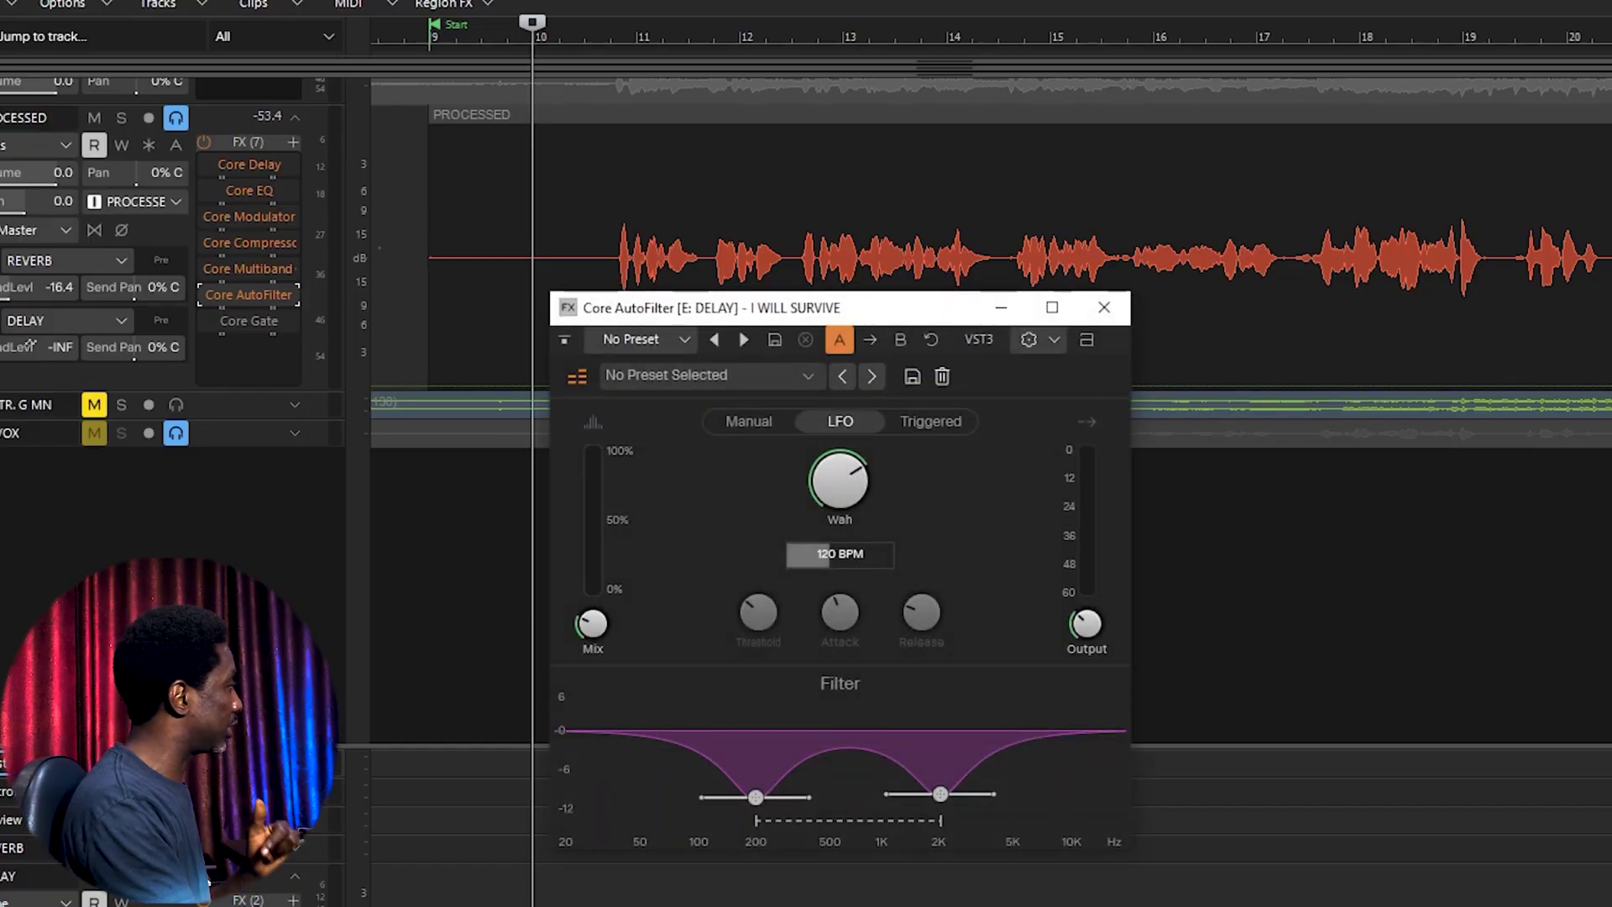
Step: Close the DELAY bus's Core AutoFilter and move its Core Delay window clear of the vocal's send automation around measures 27 and 28
{"action": "left_click", "coordinate": [1104, 307]}
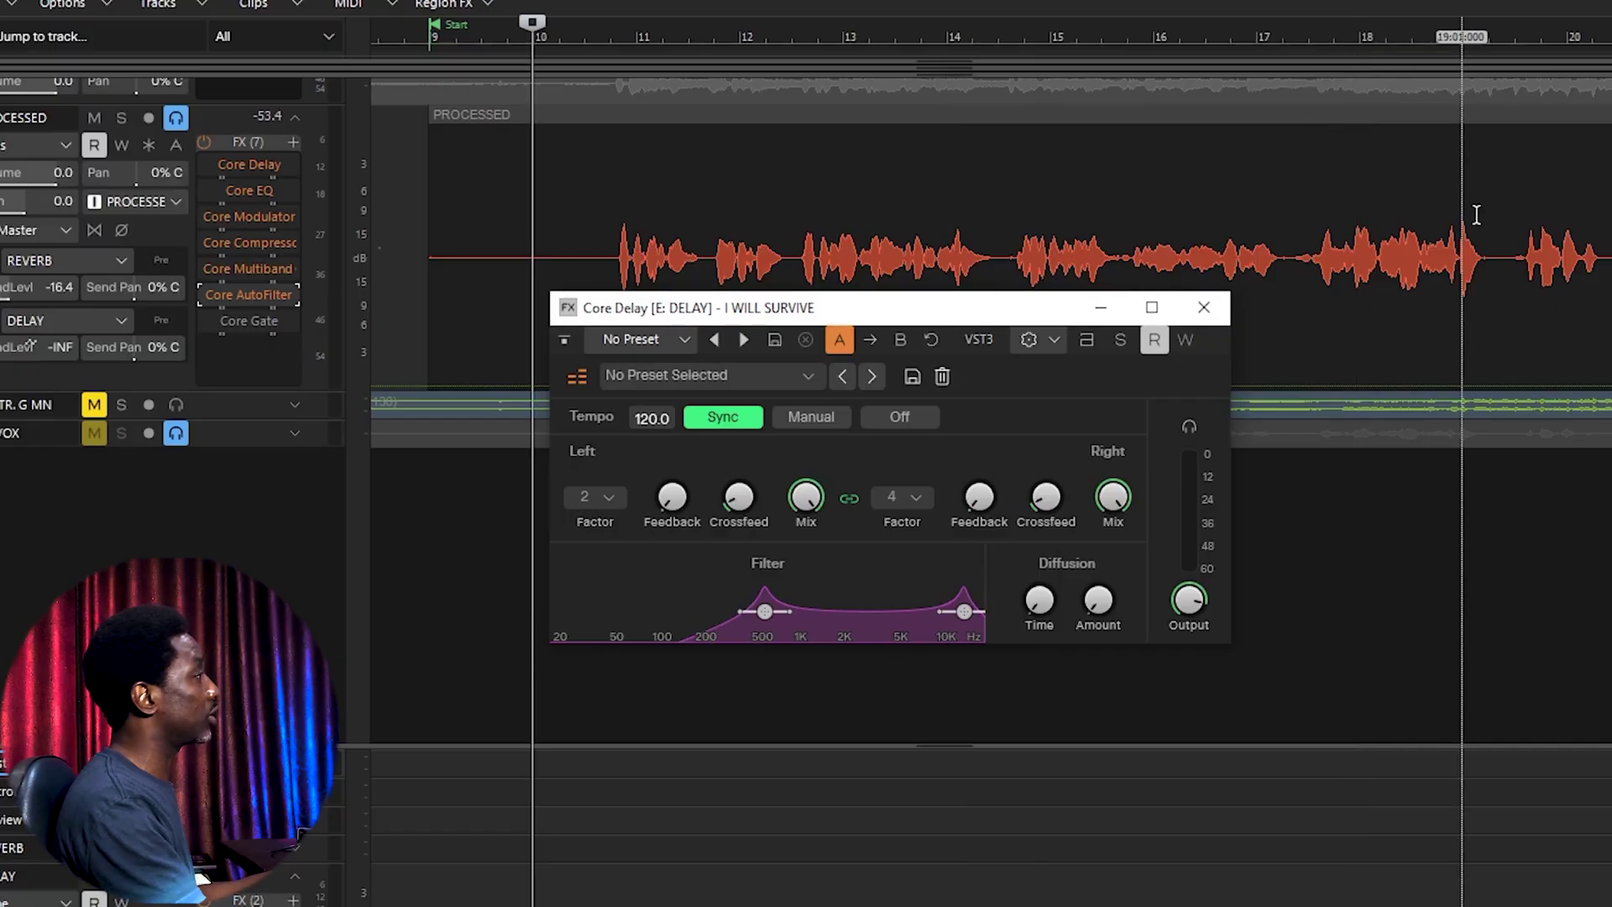
{"action": "scroll", "coordinate": [1475, 214], "scroll_direction": "right", "scroll_amount": 10}
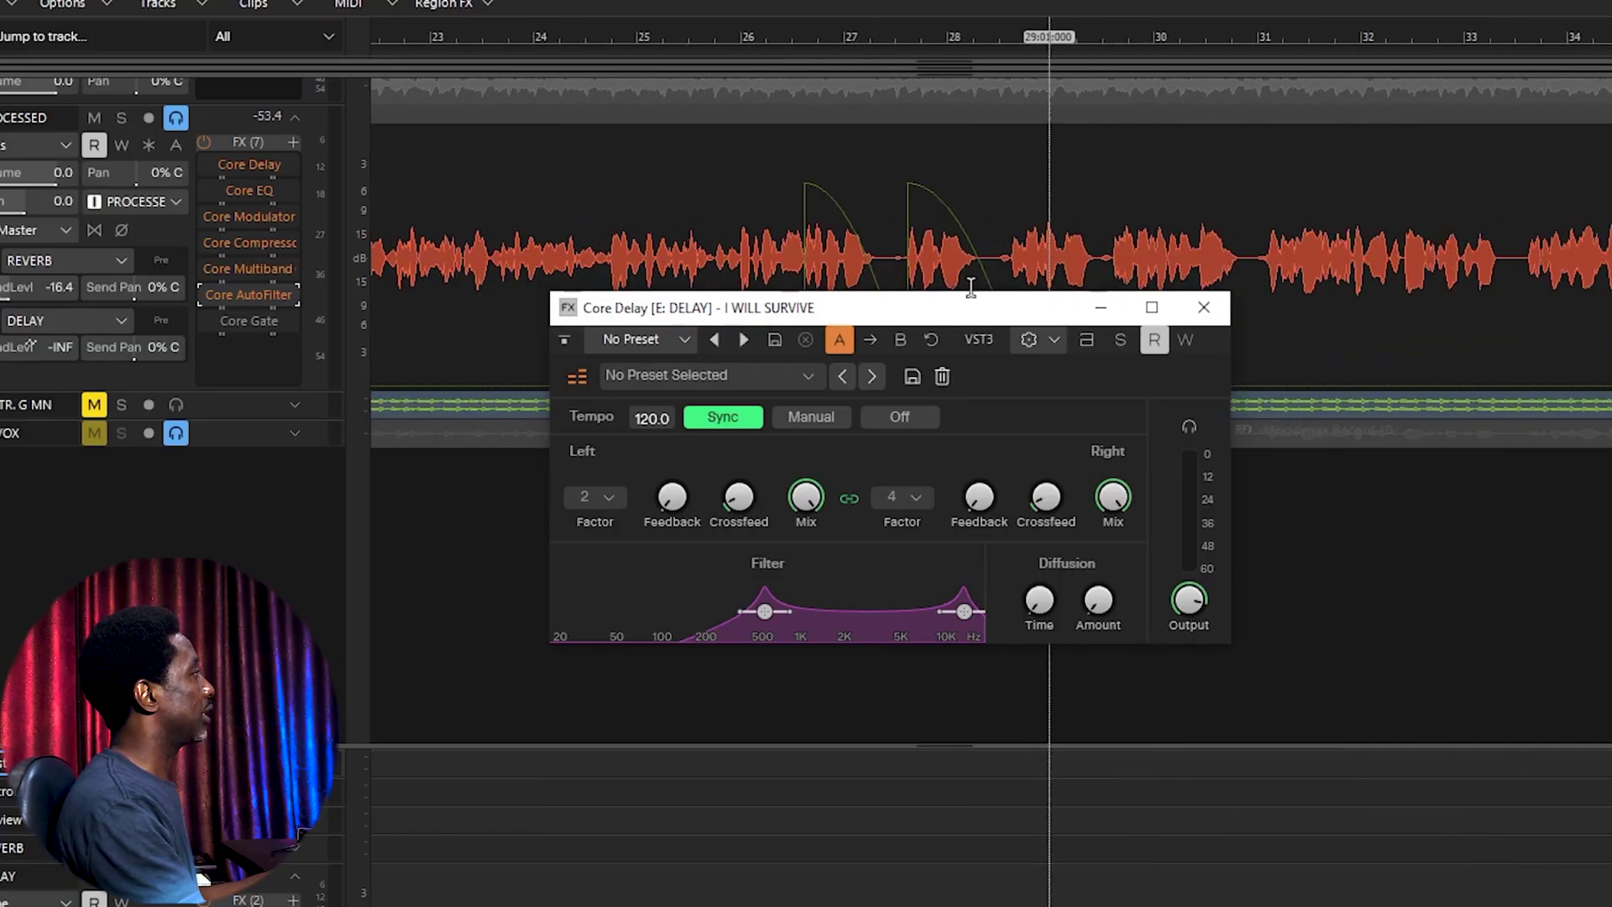
{"action": "left_click_drag", "start_coordinate": [868, 323], "coordinate": [971, 464]}
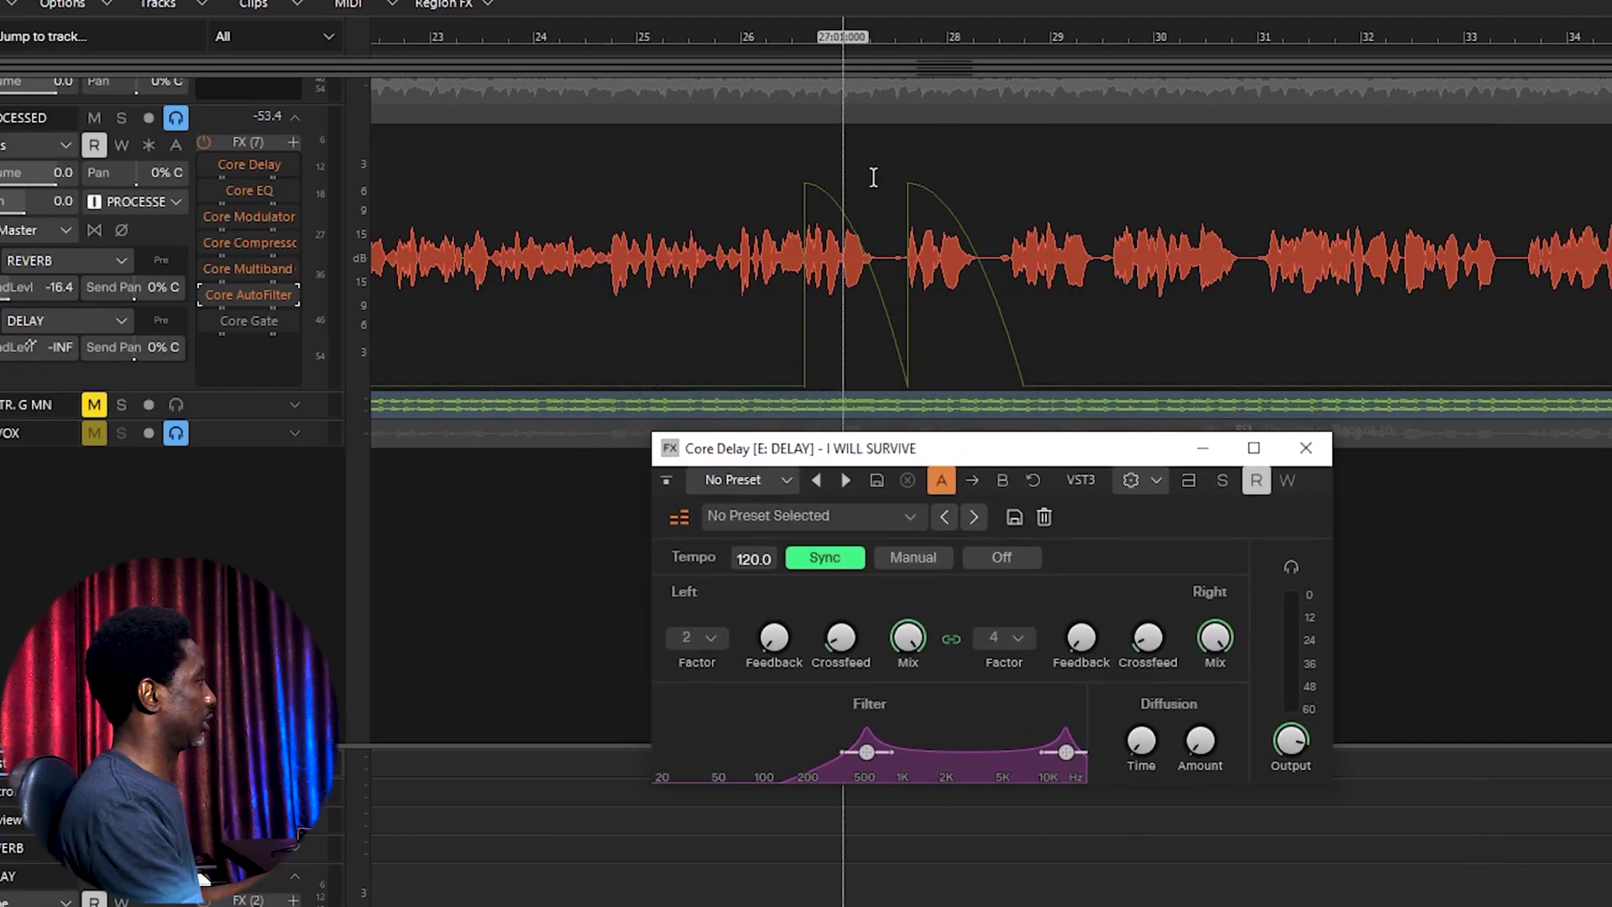
Step: Play the automated delay throws from measure 26, restart them from the same point, and stop playback
{"action": "left_click", "coordinate": [743, 40]}
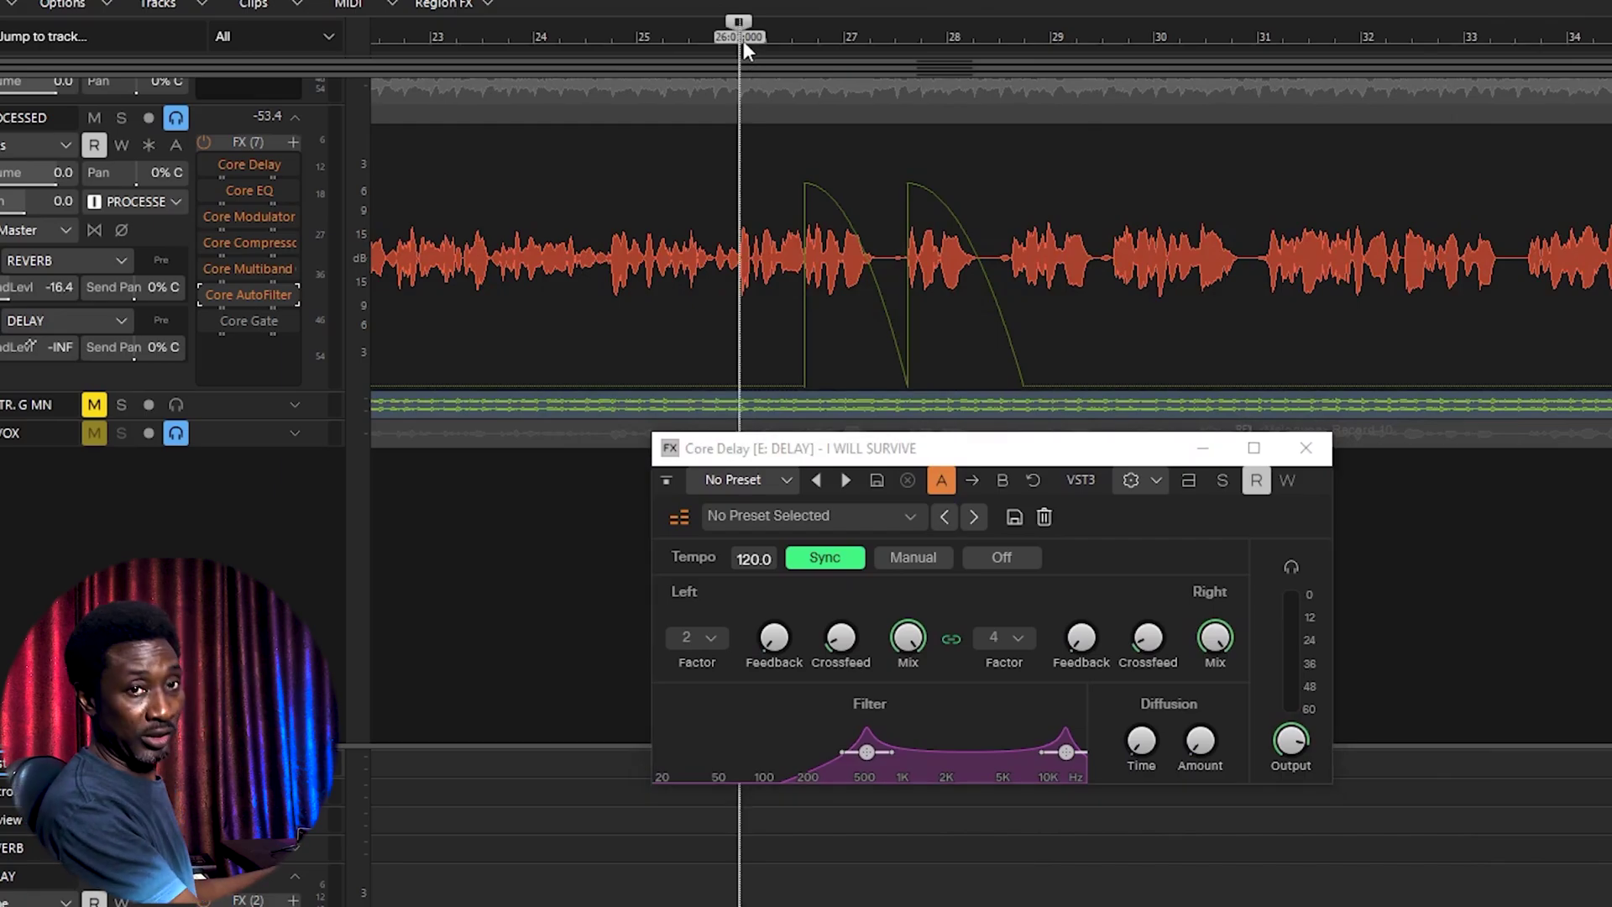
{"action": "key", "text": "space"}
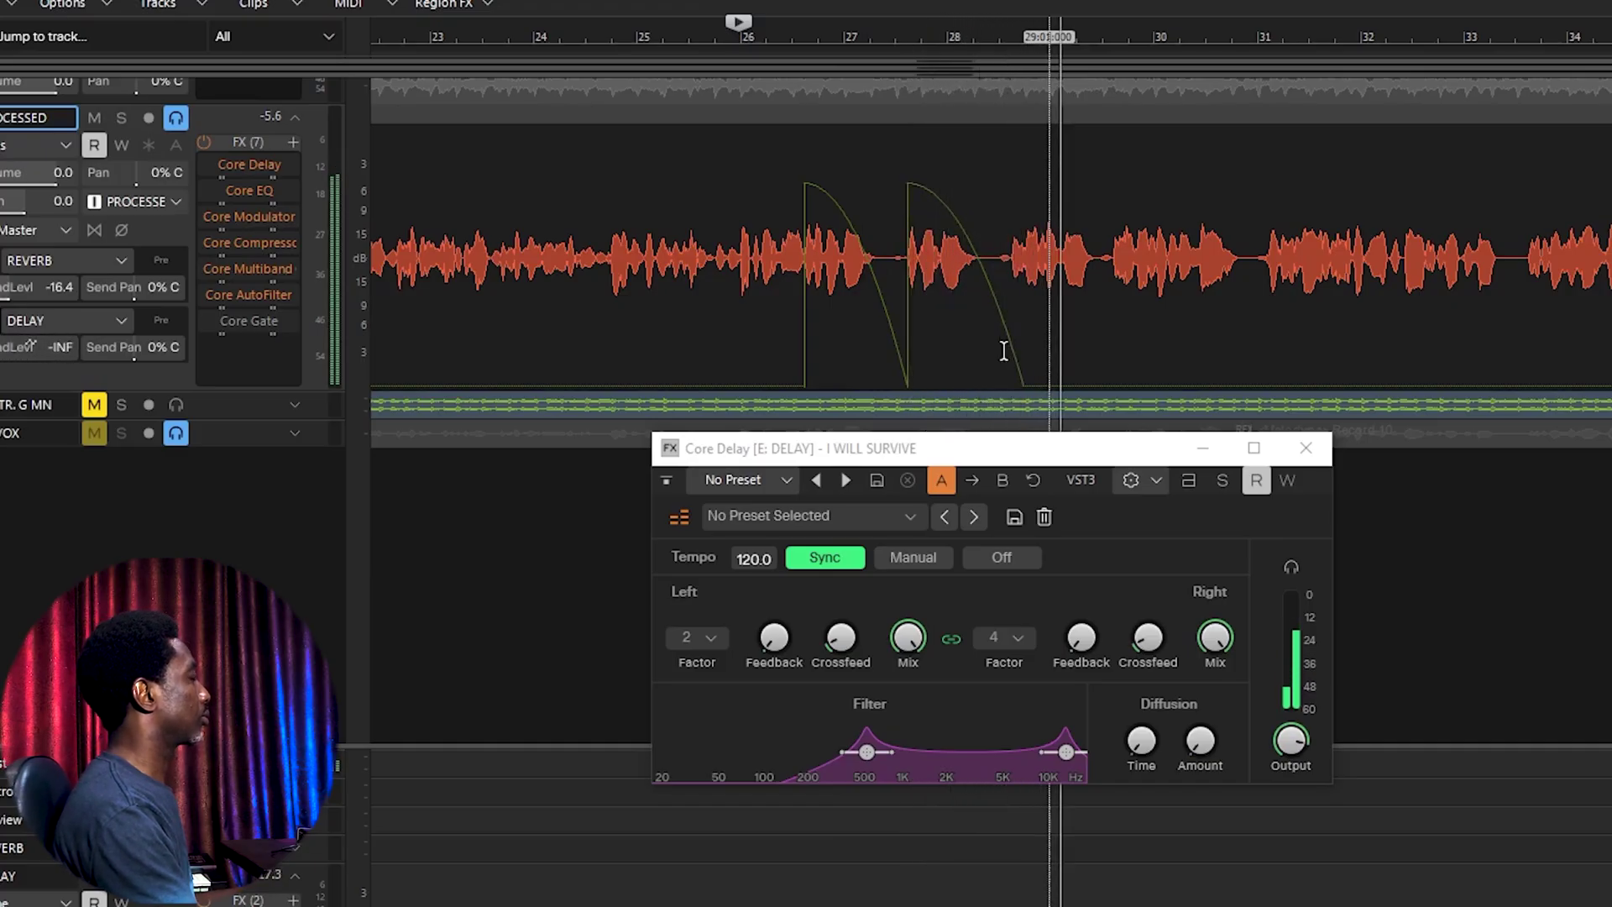
{"action": "key", "text": "space"}
{"action": "key", "text": "space"}
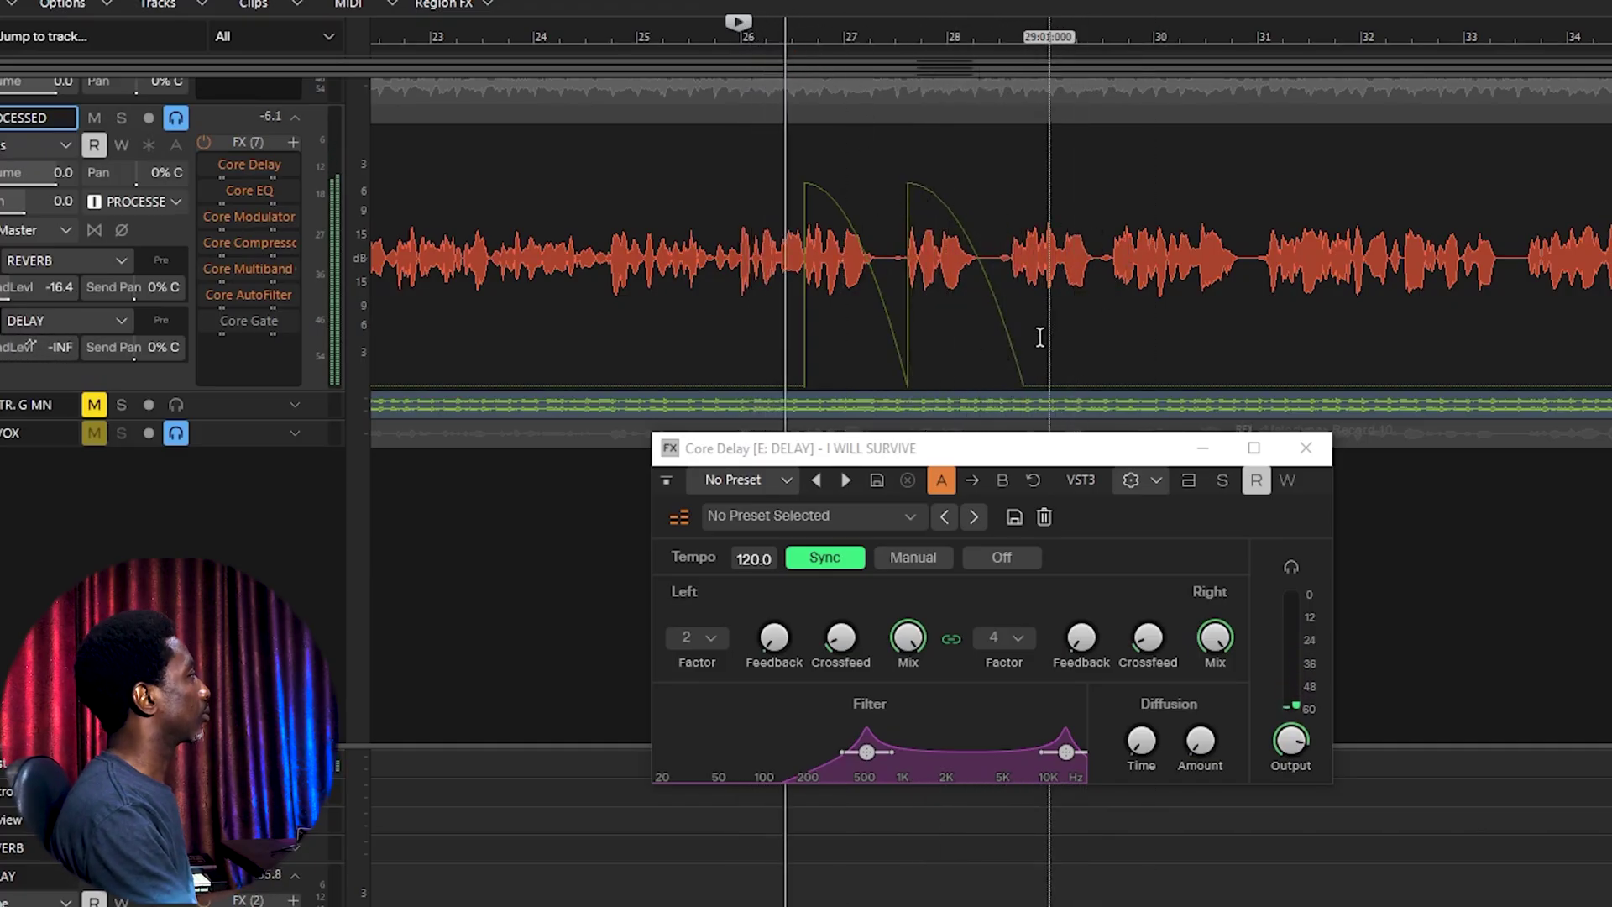
{"action": "key", "text": "space"}
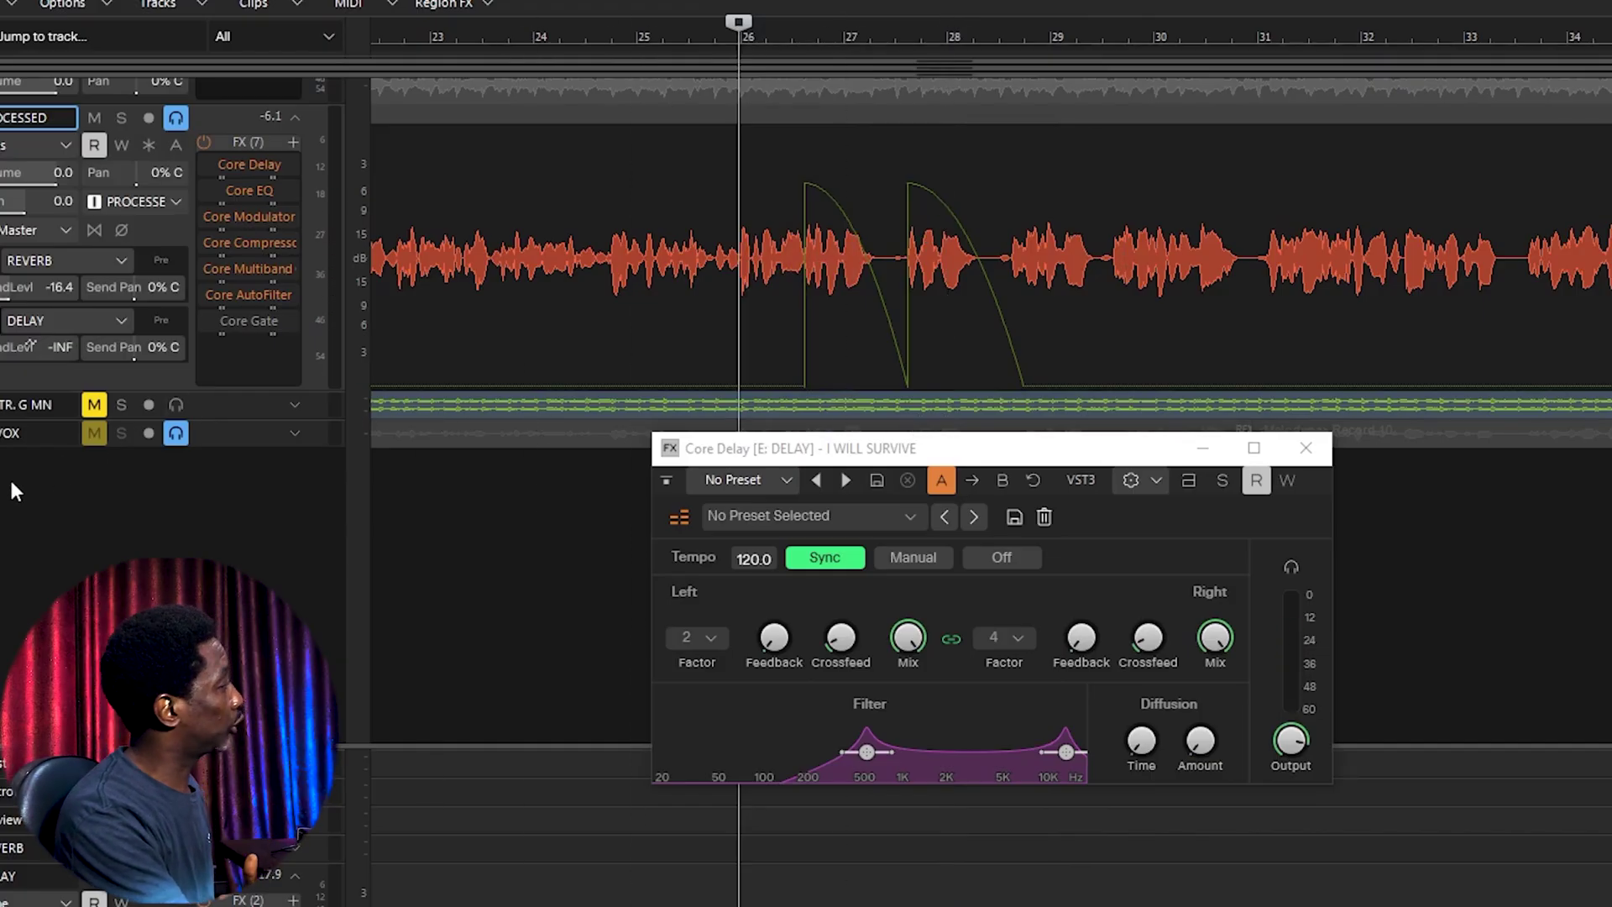
Step: Examine the available delay factors for the left and right channels of Core Delay
{"action": "left_click", "coordinate": [711, 640]}
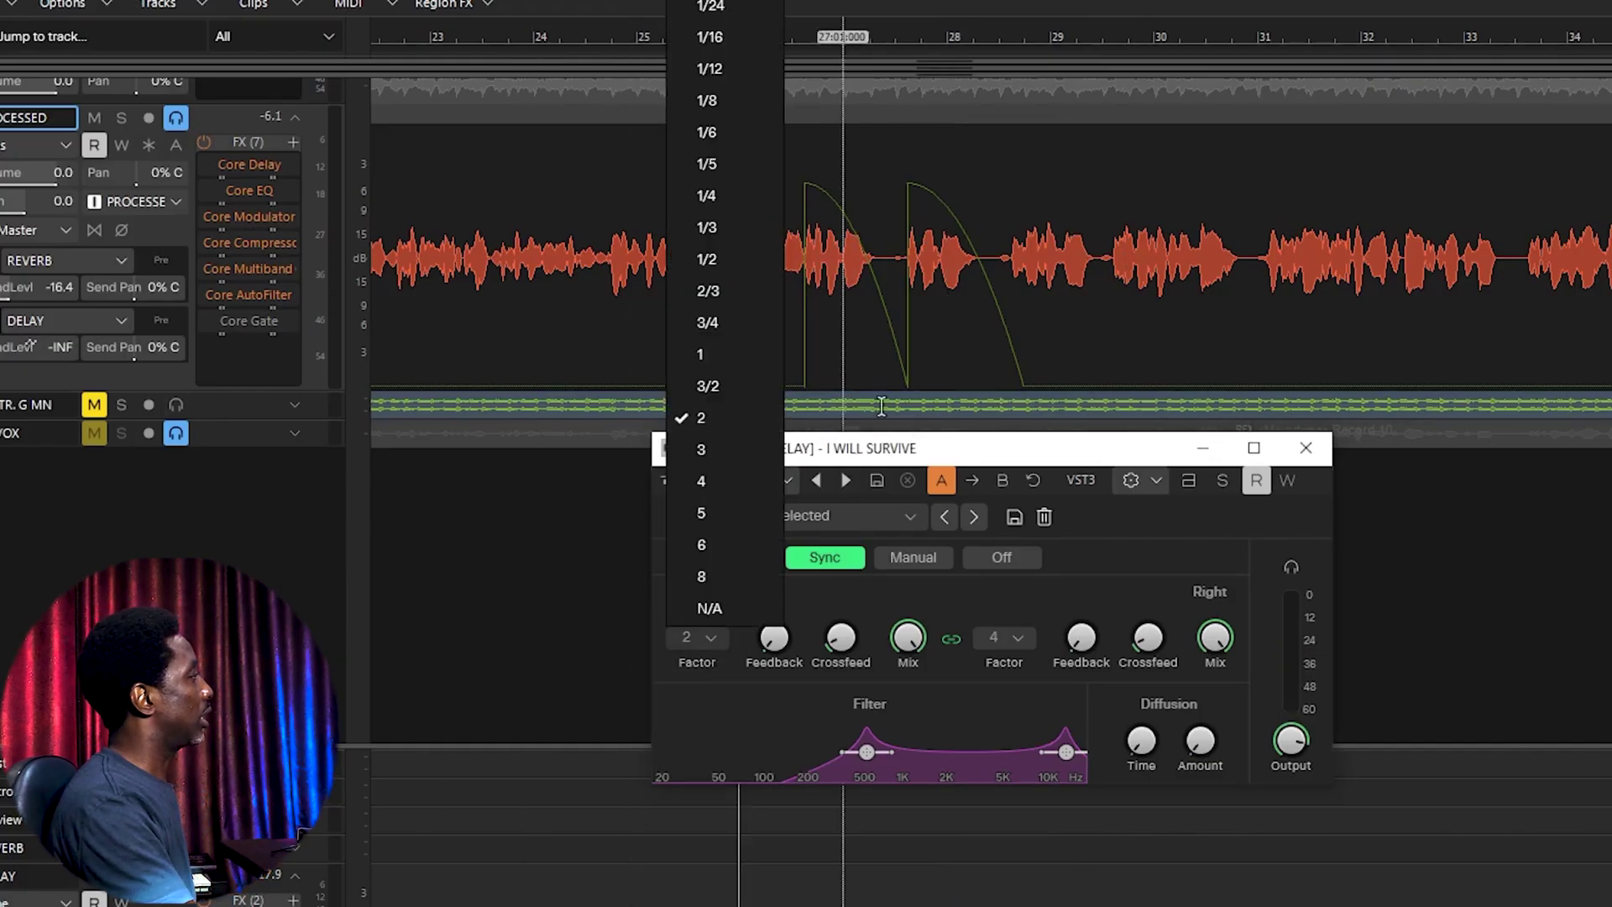
{"action": "left_click", "coordinate": [1016, 638]}
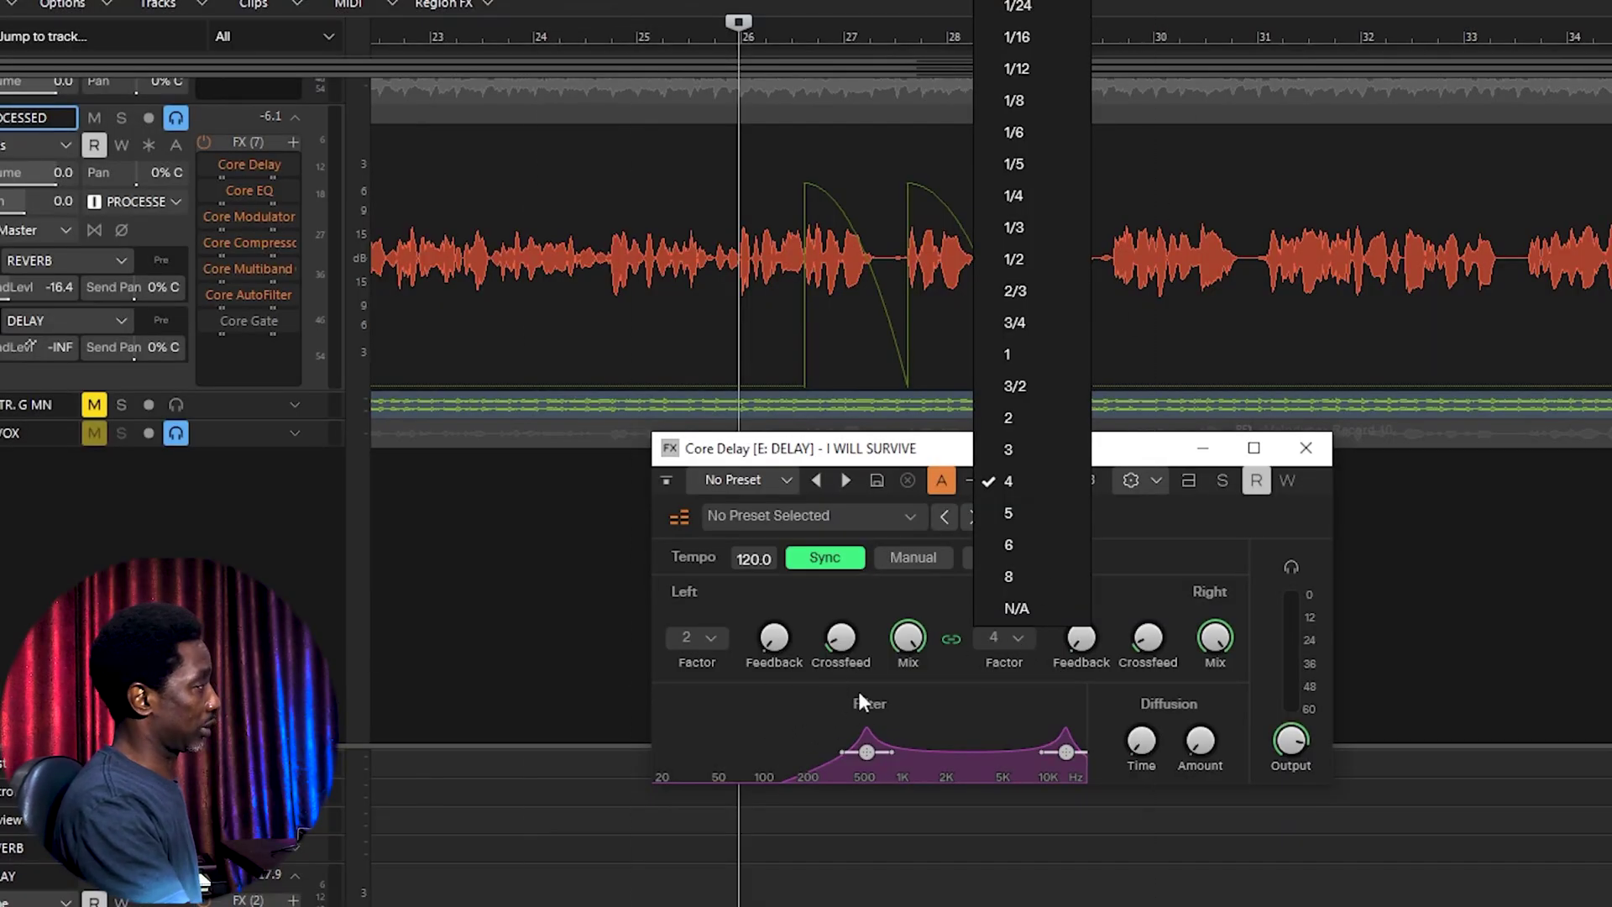
Step: Cycle Core Delay's tempo mode through Manual and Off back to Sync, and close the plug-in window
{"action": "left_click", "coordinate": [949, 704]}
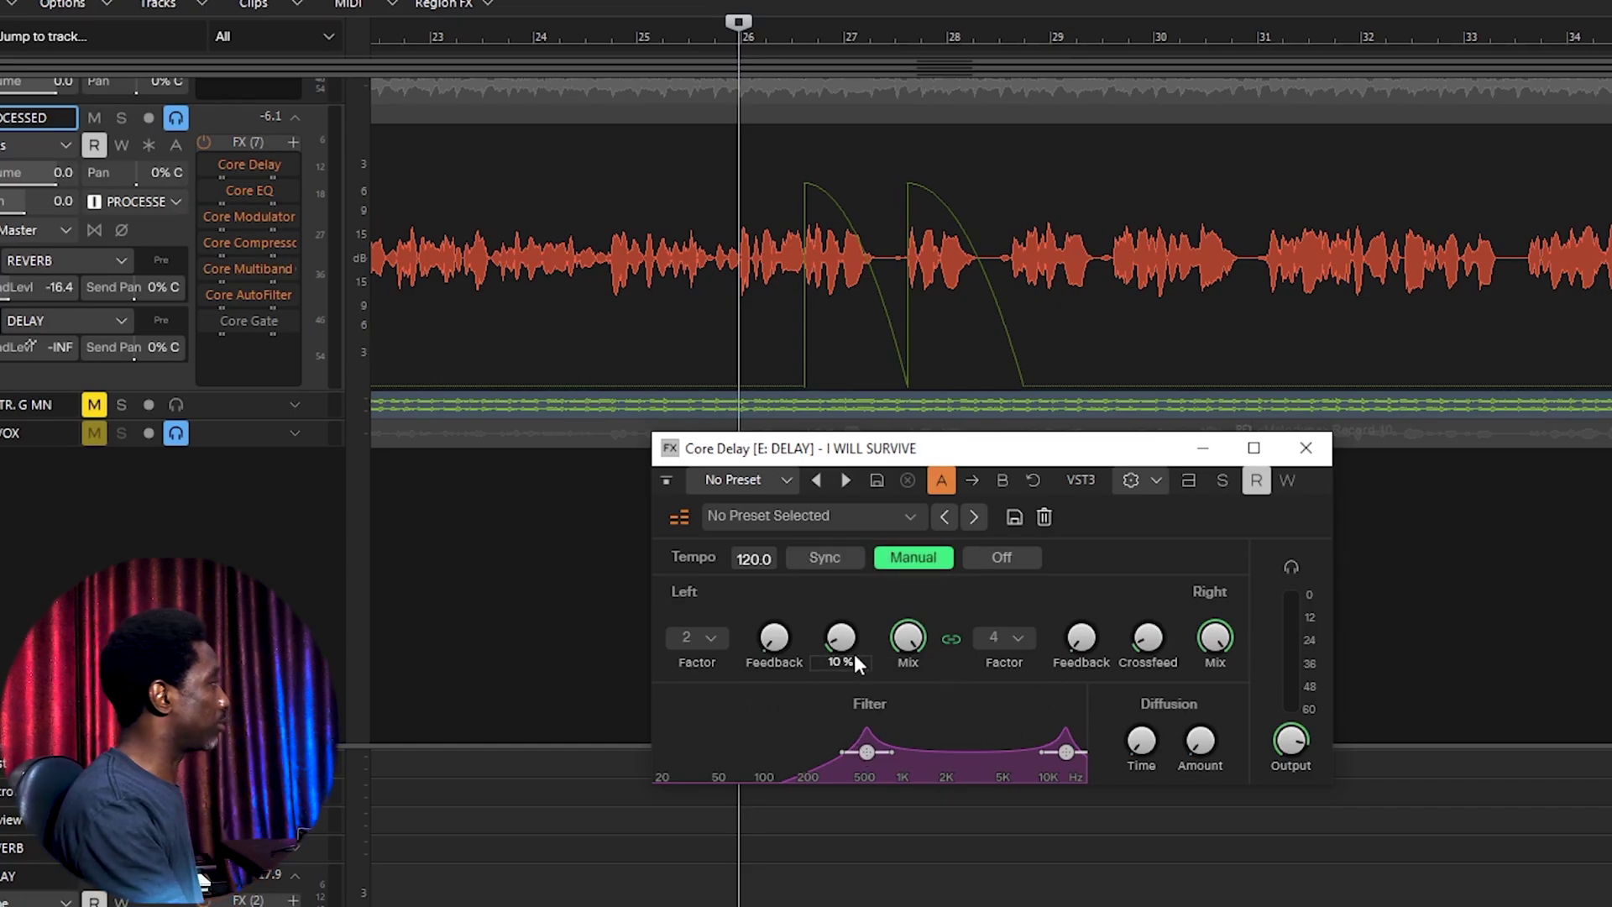
{"action": "left_click", "coordinate": [1015, 556]}
{"action": "left_click", "coordinate": [844, 561]}
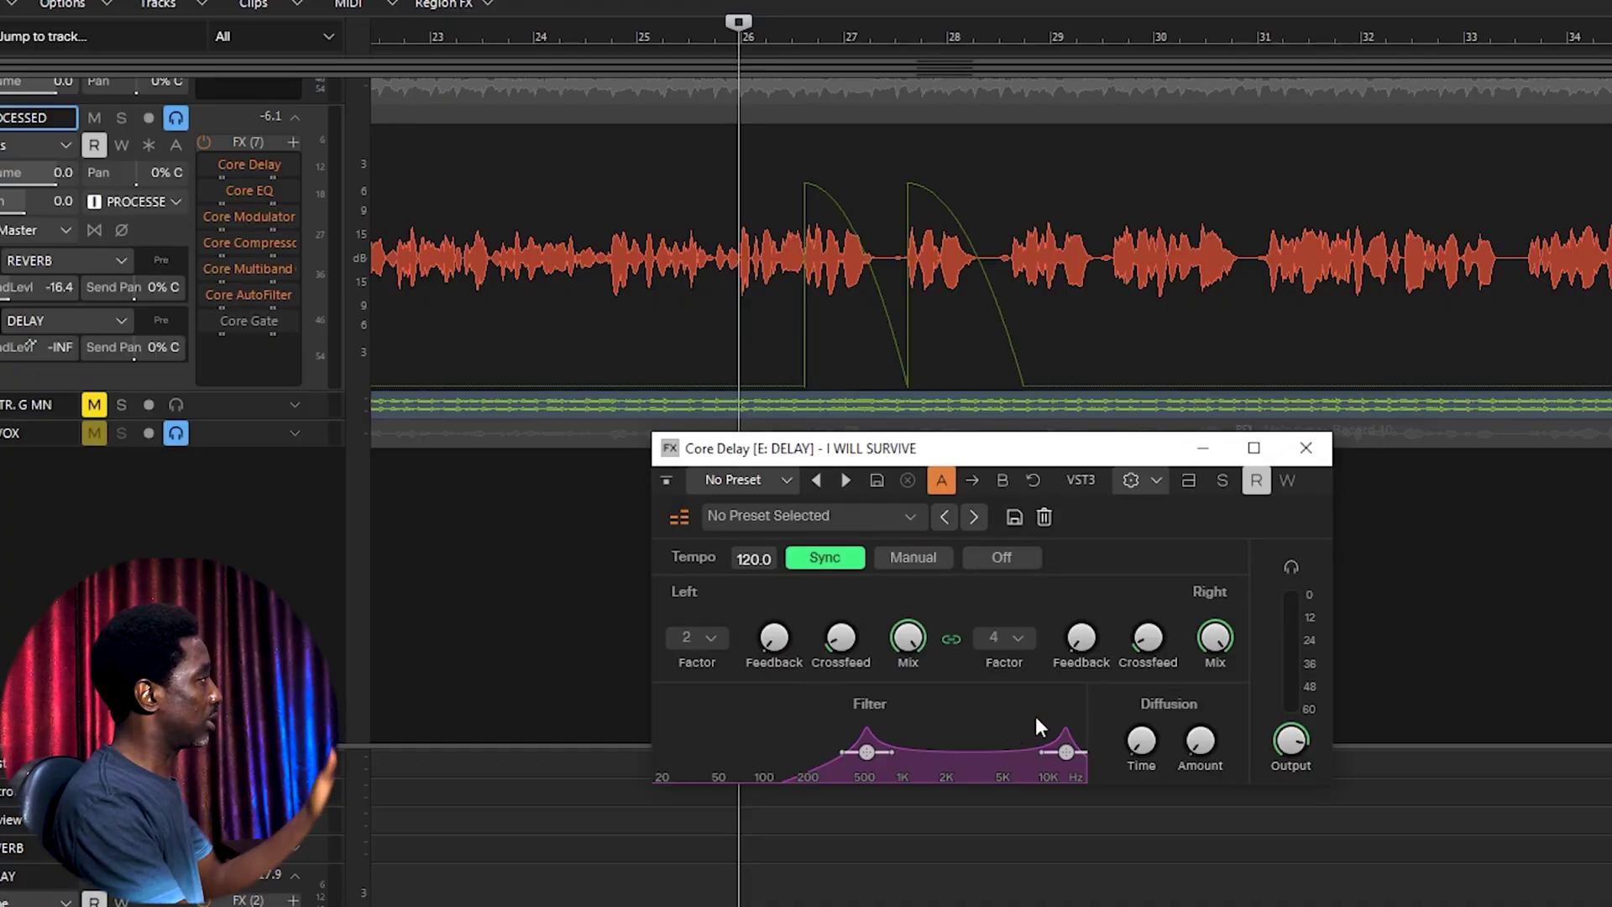
{"action": "left_click", "coordinate": [1305, 447]}
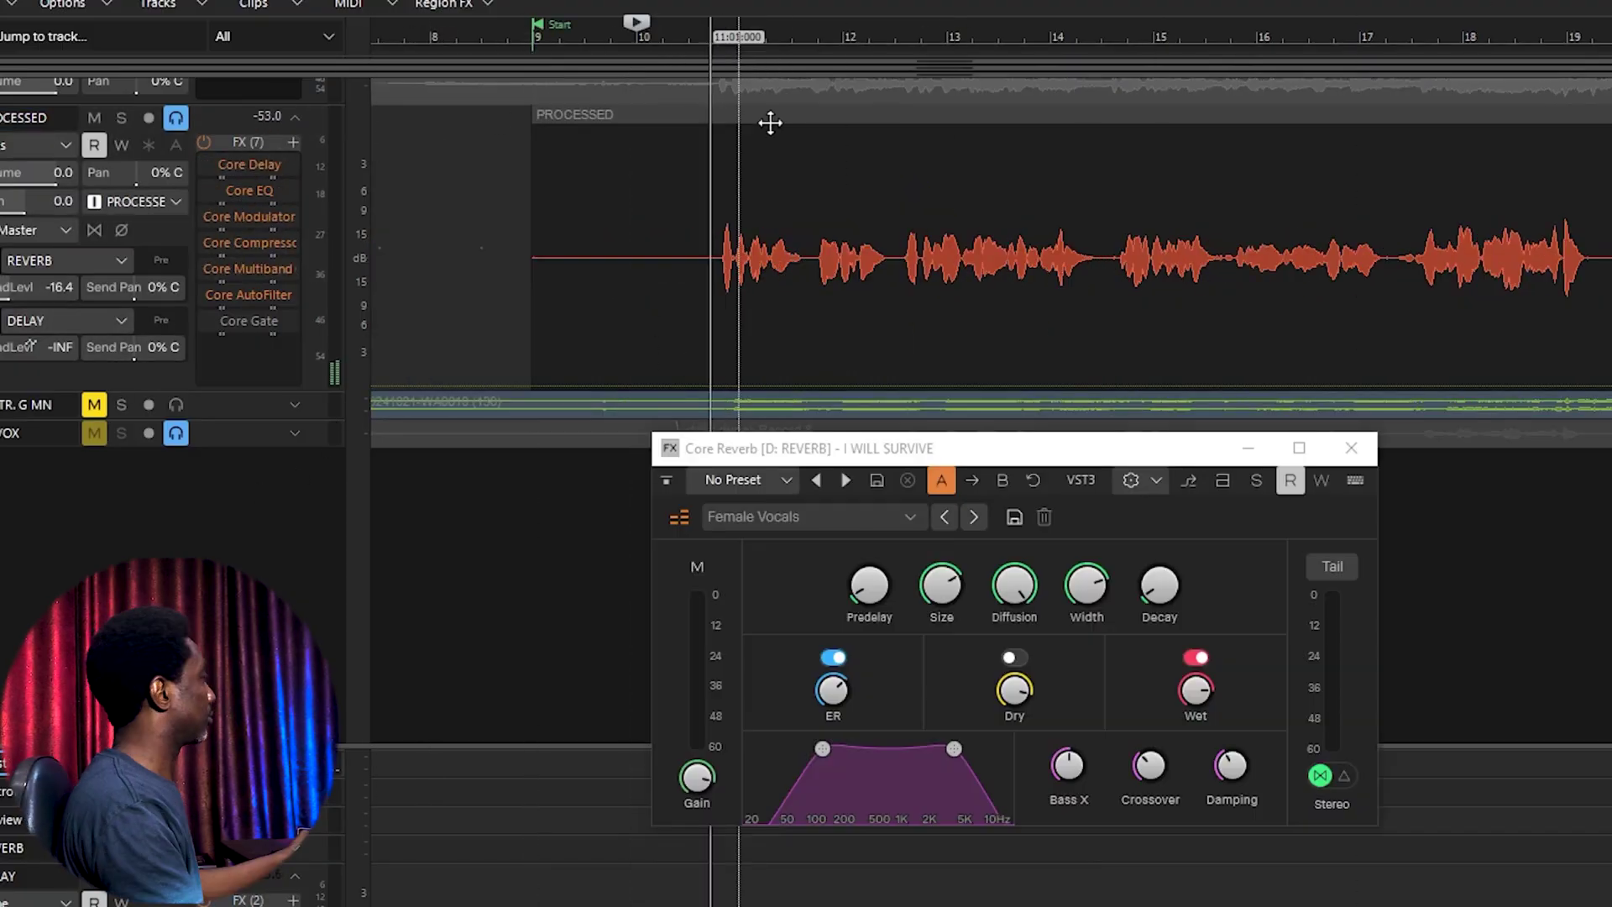
Step: Play the vocal from about measure 10 and raise its REVERB send level to -9.2
{"action": "key", "text": "space"}
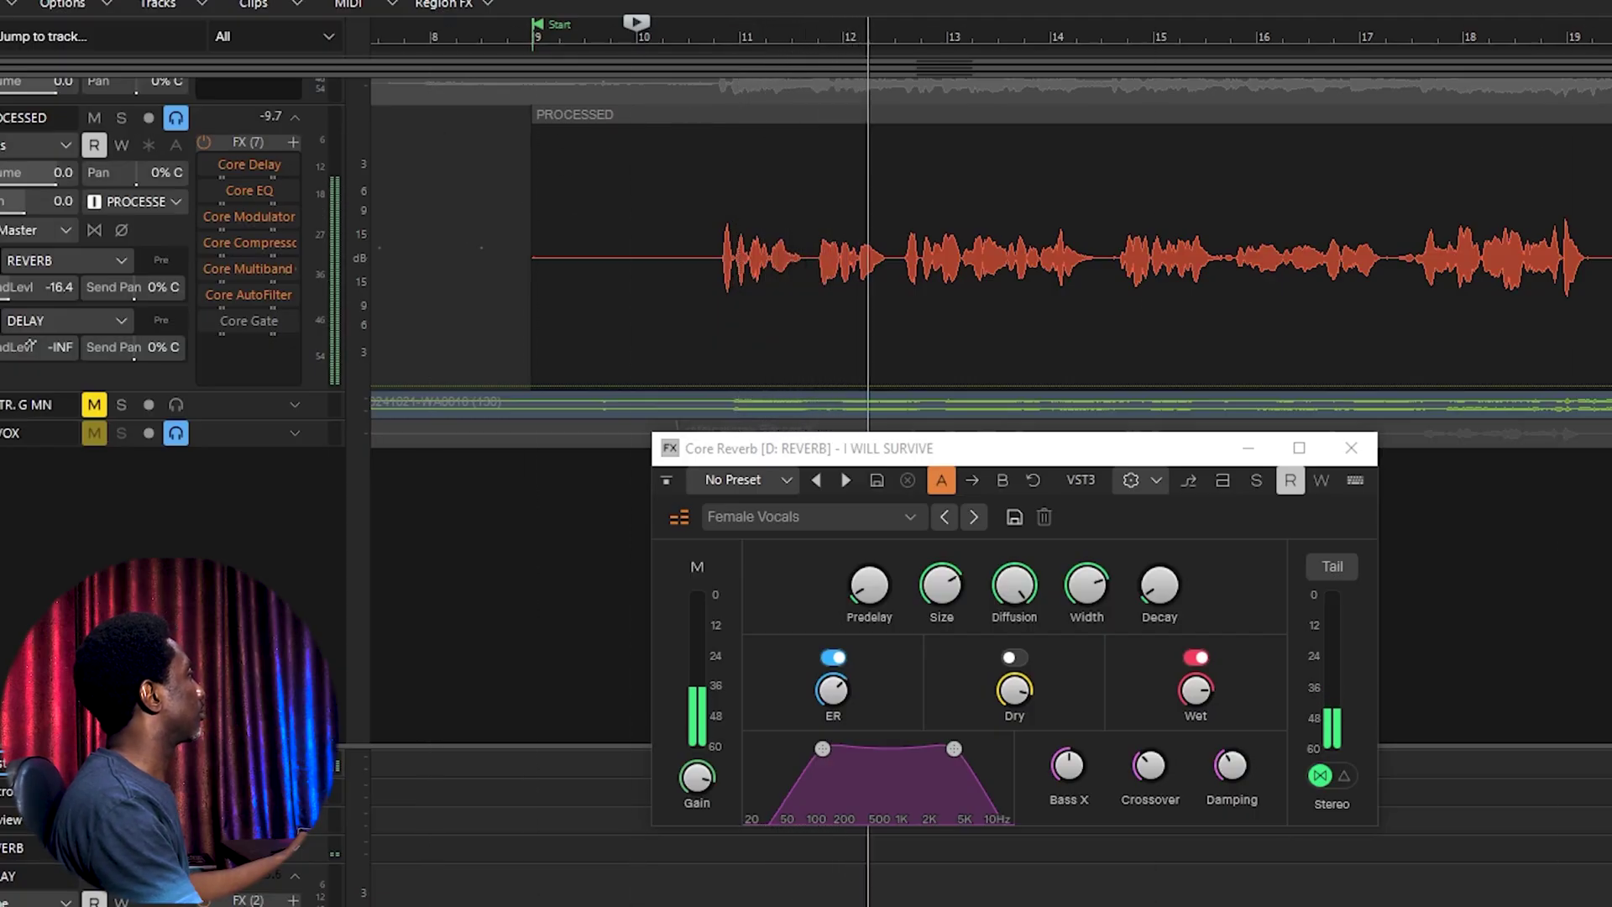
{"action": "left_click_drag", "start_coordinate": [28, 289], "coordinate": [66, 290]}
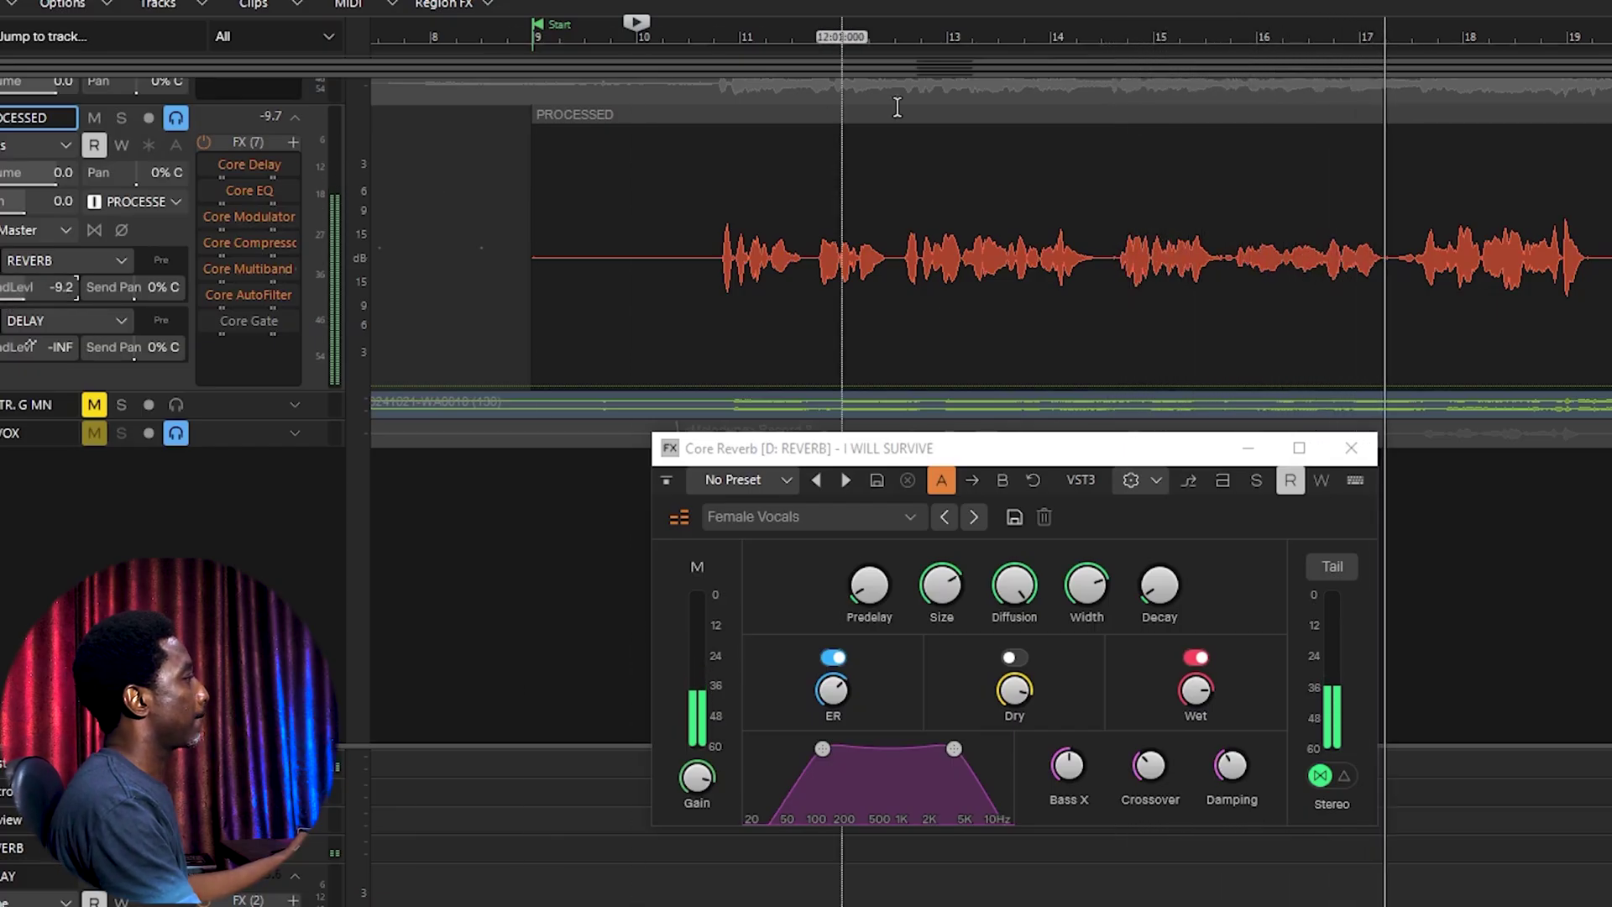
Step: Try Core Reverb's ER level at about -36.1 dB, raise it again, and increase the Predelay to about 163 ms
{"action": "mouse_move", "coordinate": [832, 689]}
{"action": "left_mouse_down"}
{"action": "mouse_move", "coordinate": [832, 668]}
{"action": "mouse_move", "coordinate": [832, 710]}
{"action": "left_mouse_up"}
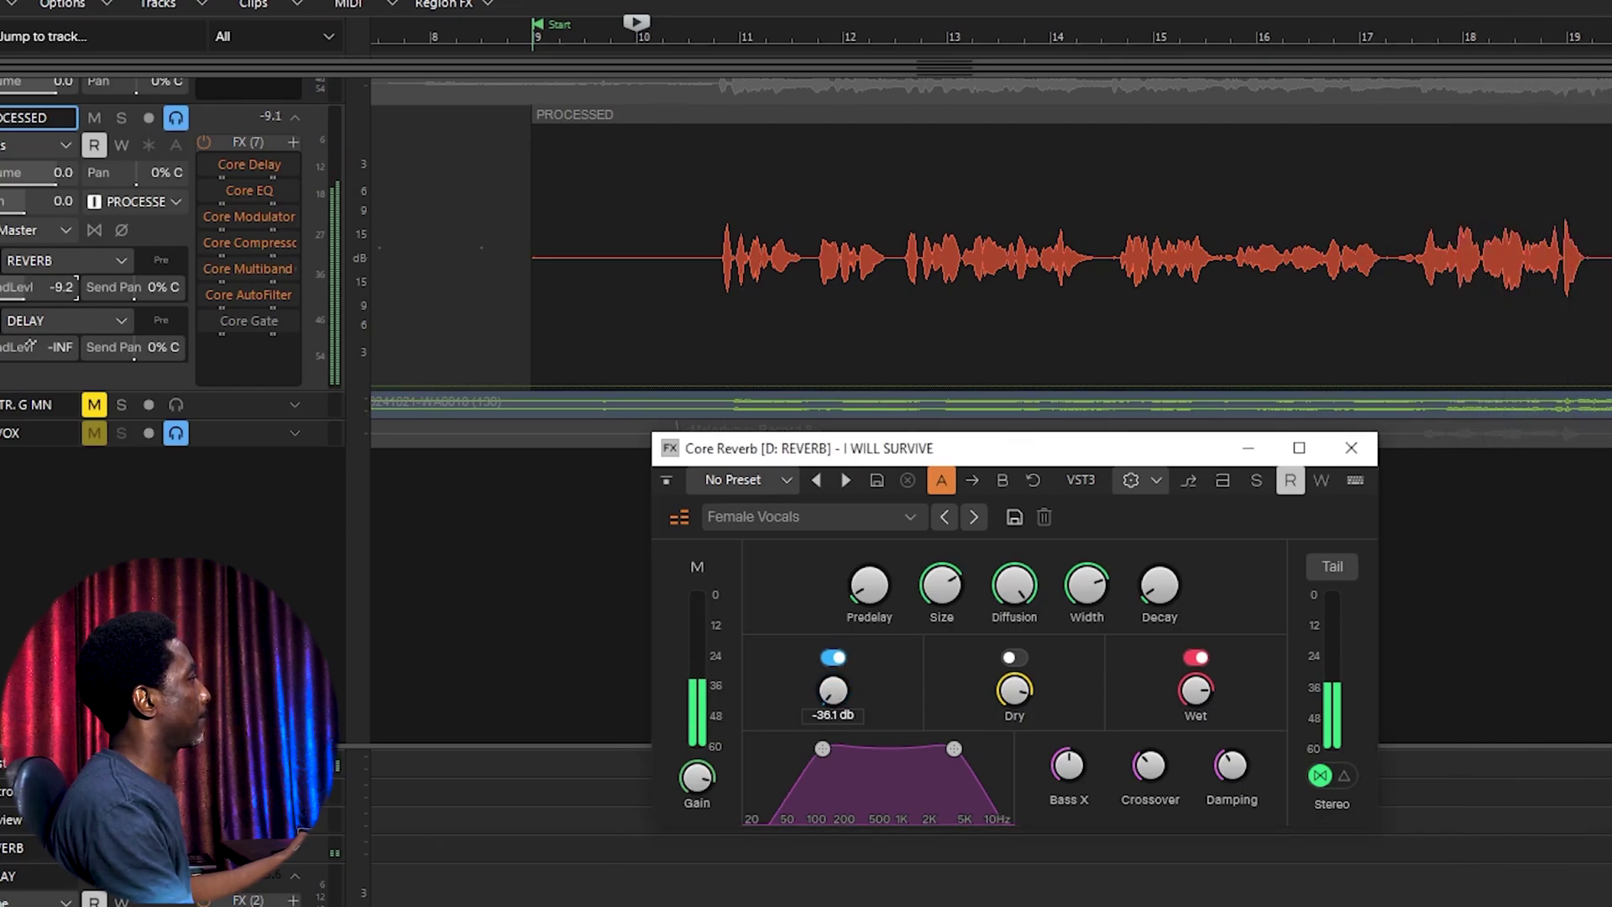
{"action": "left_click_drag", "start_coordinate": [832, 709], "coordinate": [819, 693]}
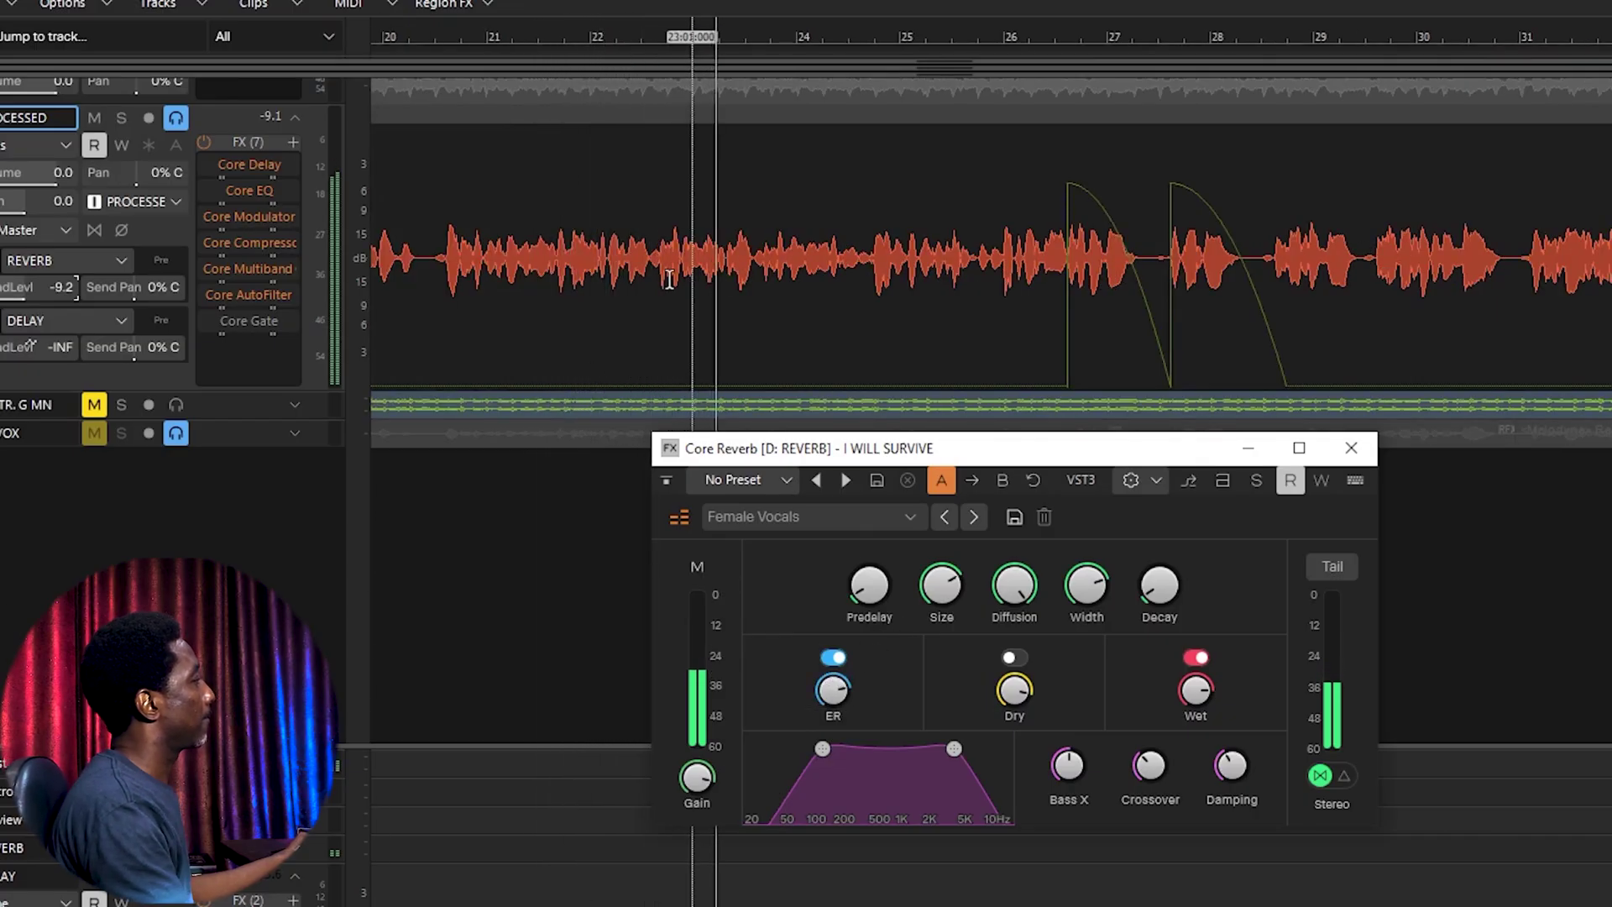
{"action": "mouse_move", "coordinate": [869, 585]}
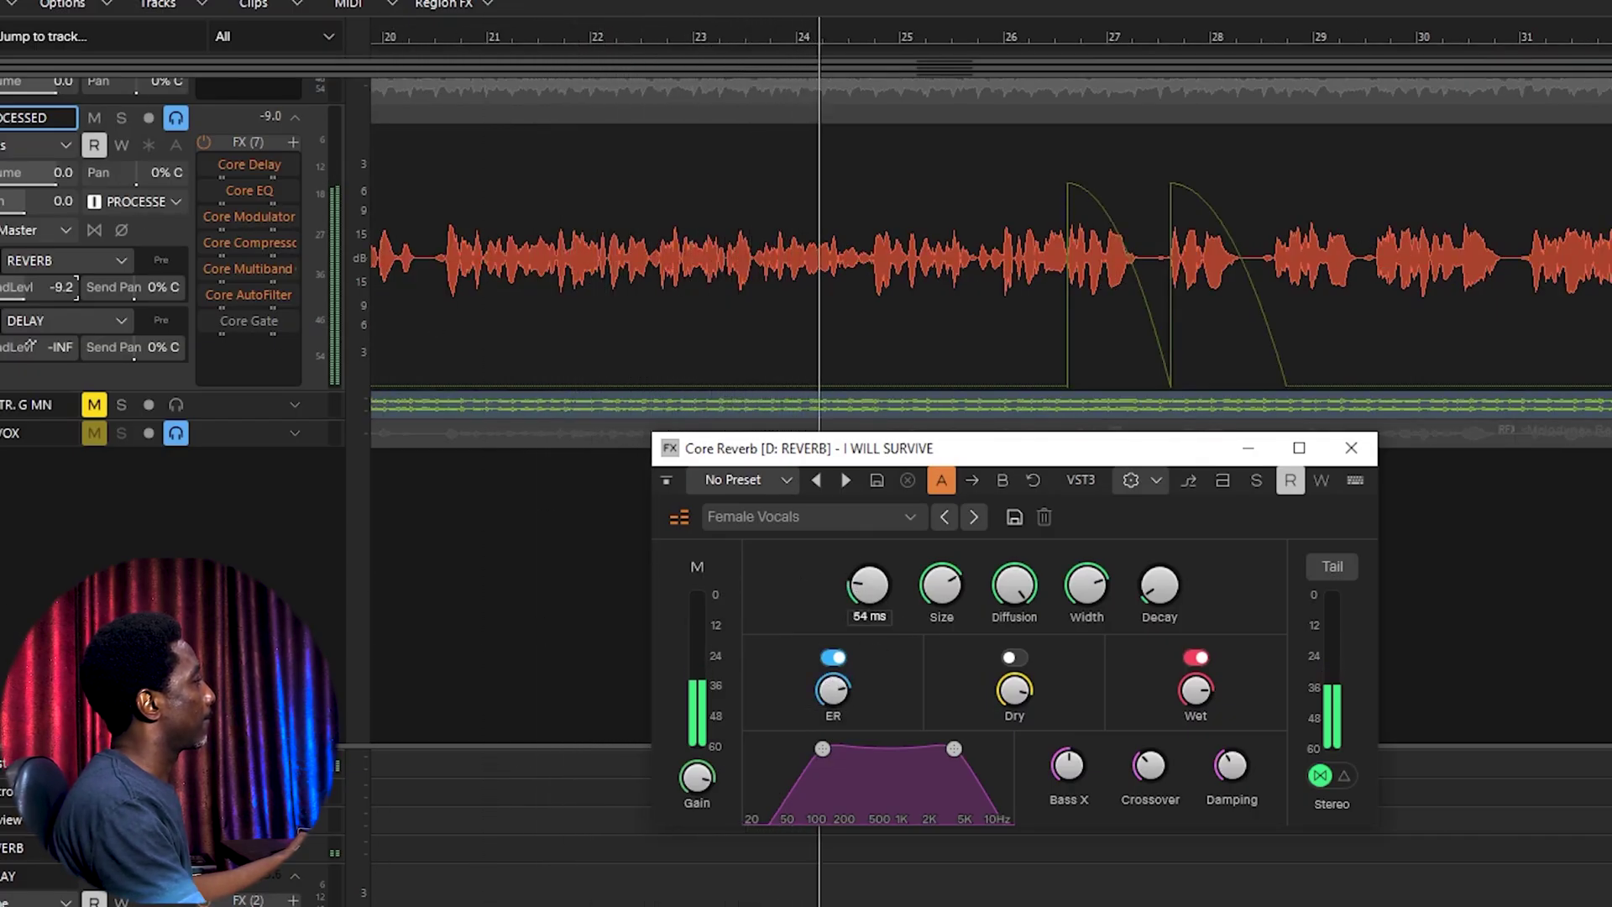
{"action": "left_click_drag", "start_coordinate": [869, 585], "coordinate": [868, 555]}
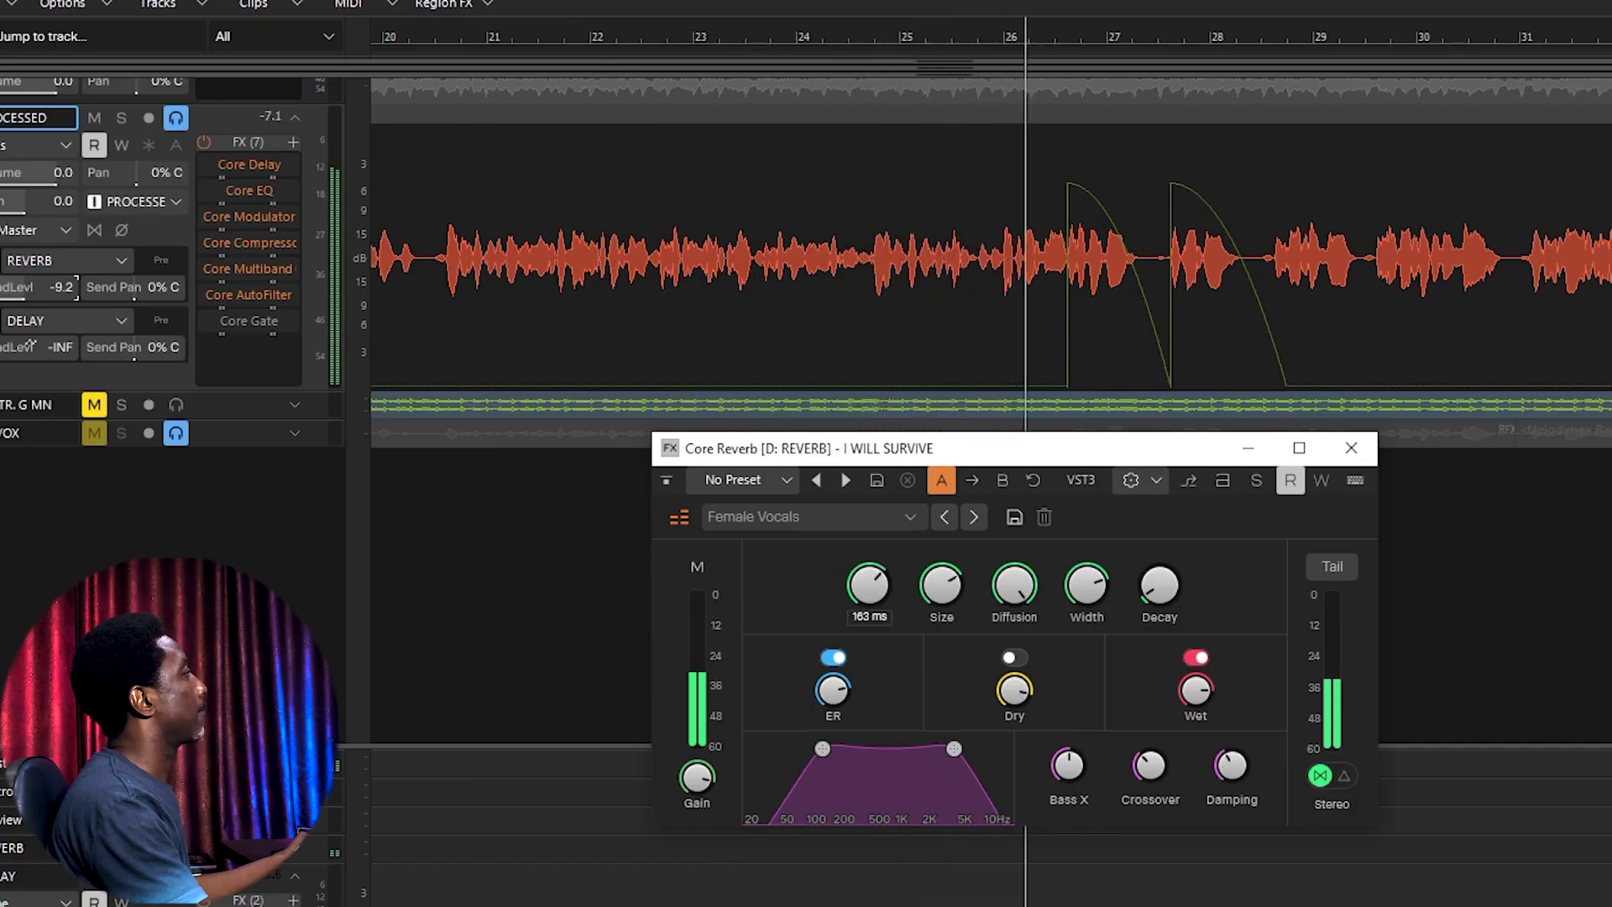
Step: Set Core Reverb's Width to 156 %
{"action": "mouse_move", "coordinate": [1034, 586]}
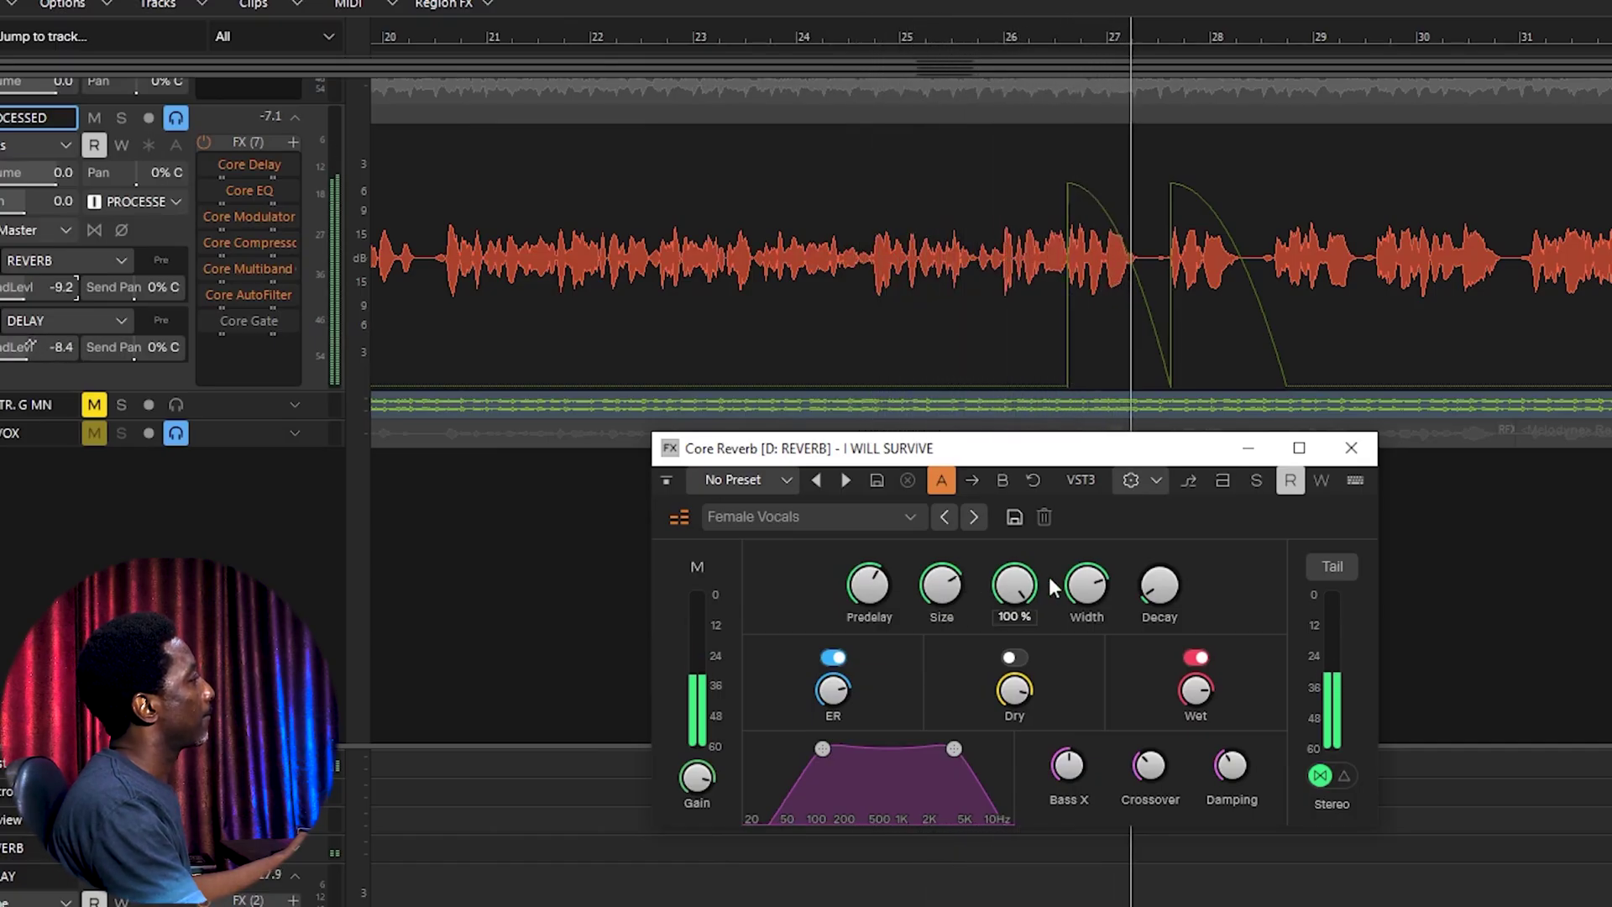
{"action": "mouse_move", "coordinate": [1140, 588]}
{"action": "double_click", "coordinate": [1083, 616]}
{"action": "type", "text": "0"}
{"action": "type", "text": "156"}
{"action": "key", "text": "Return"}
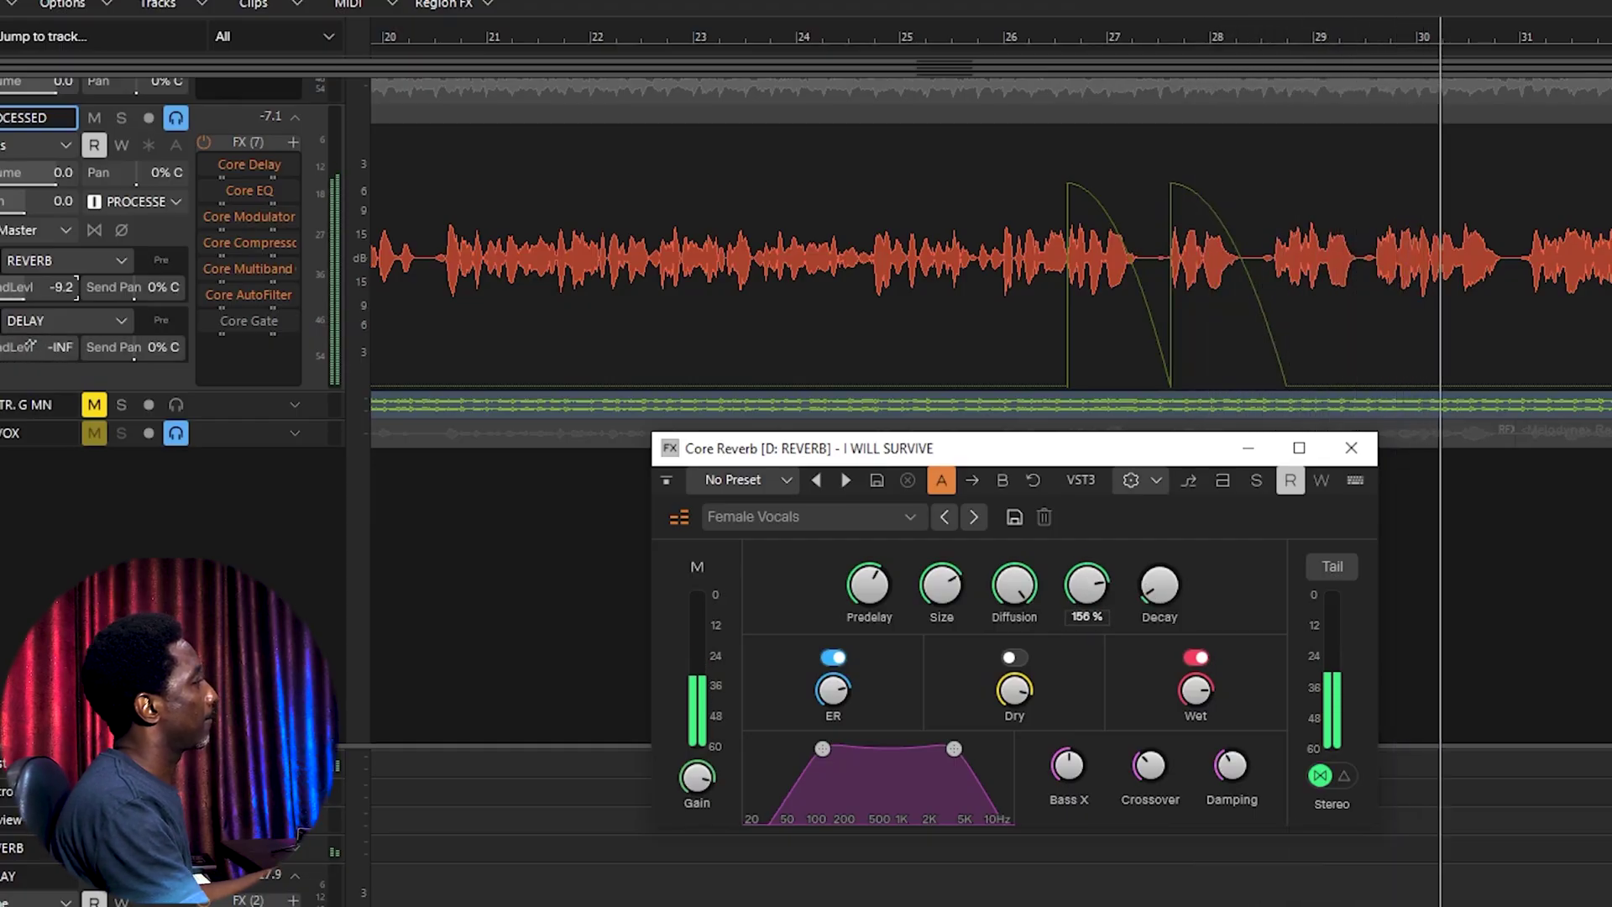
Step: Try Core Reverb's Decay at 20 ms and reduce it to 3.4
{"action": "double_click", "coordinate": [1160, 616]}
{"action": "type", "text": "20 ms"}
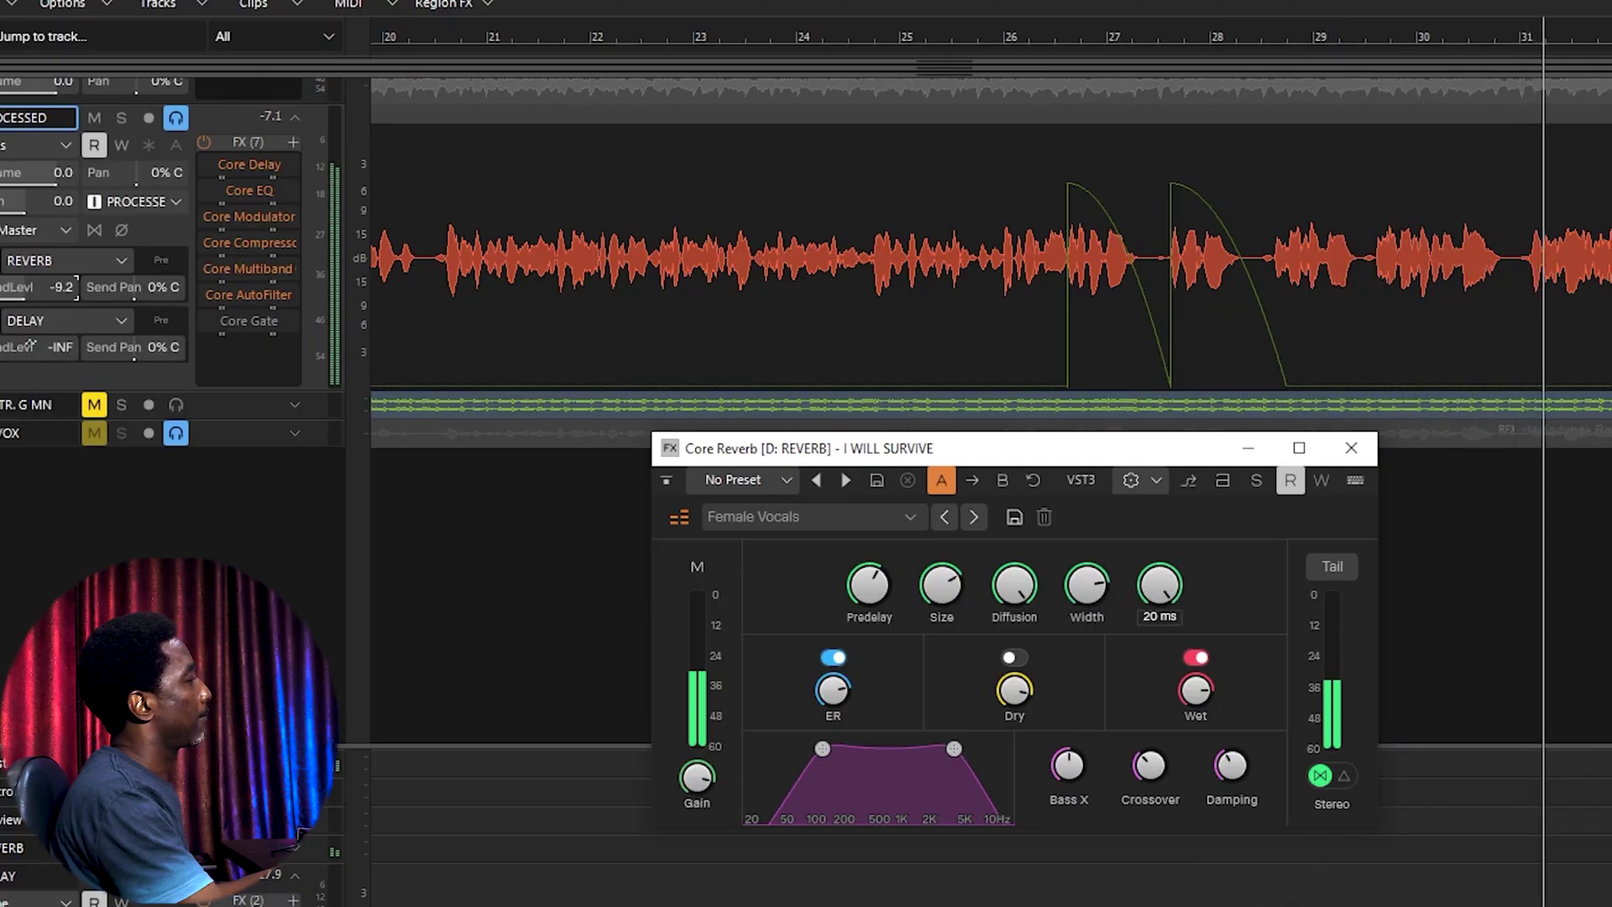
{"action": "key", "text": "BackSpace"}
{"action": "key", "text": "BackSpace"}
{"action": "type", "text": "3.4"}
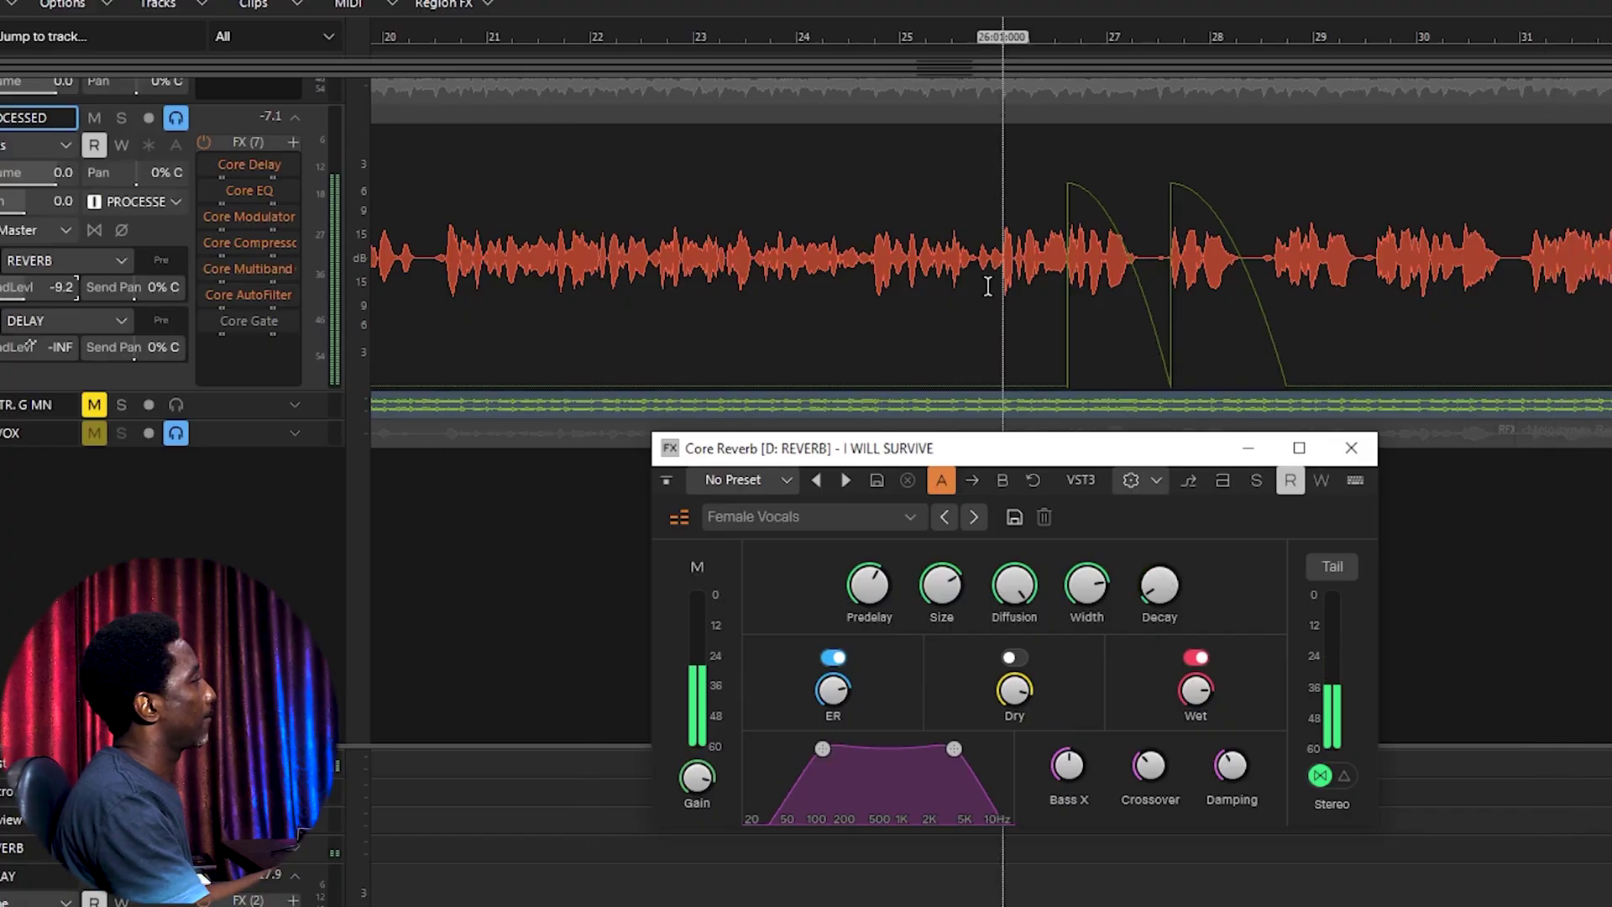
Step: Revert Core Reverb to its load-time settings and stop playback
{"action": "left_click", "coordinate": [1032, 482]}
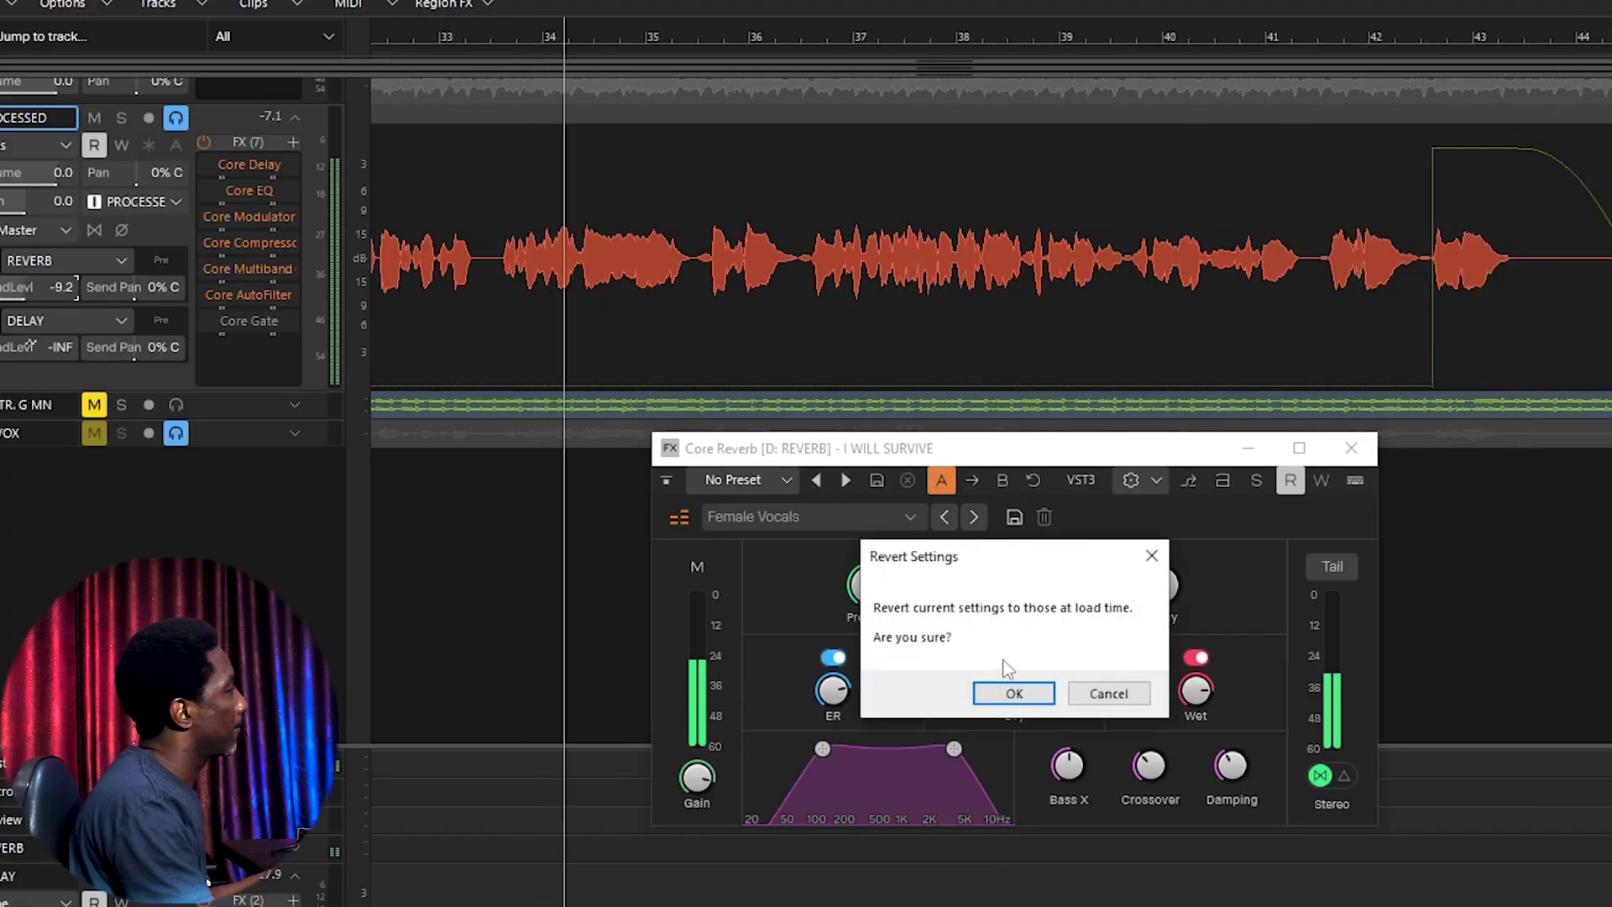
{"action": "left_click", "coordinate": [1013, 694]}
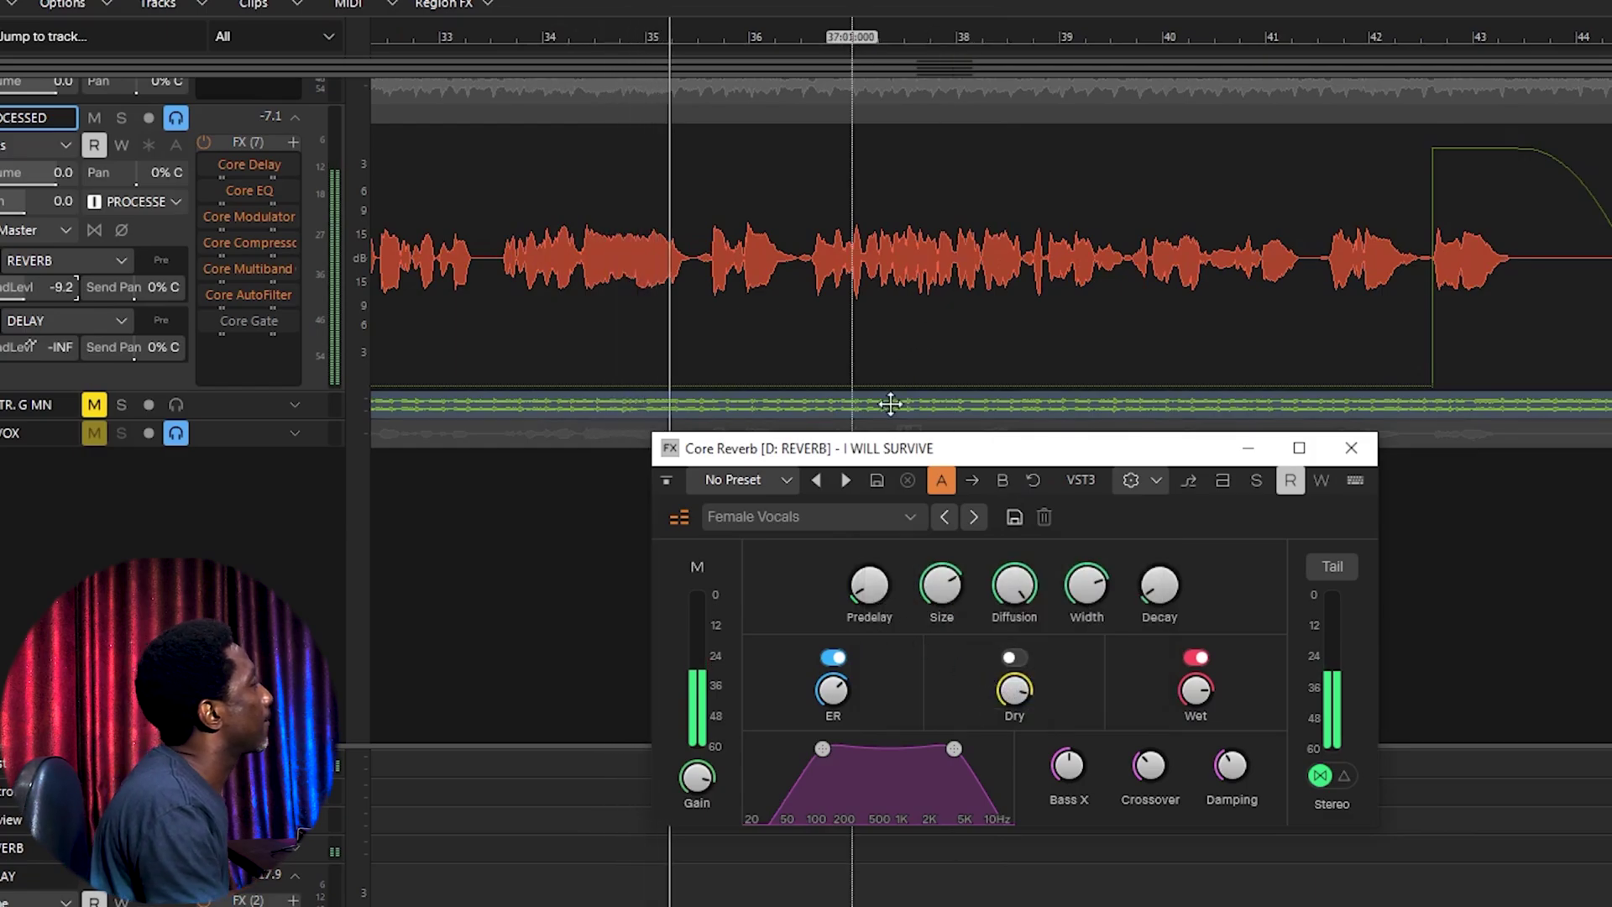
{"action": "key", "text": "space"}
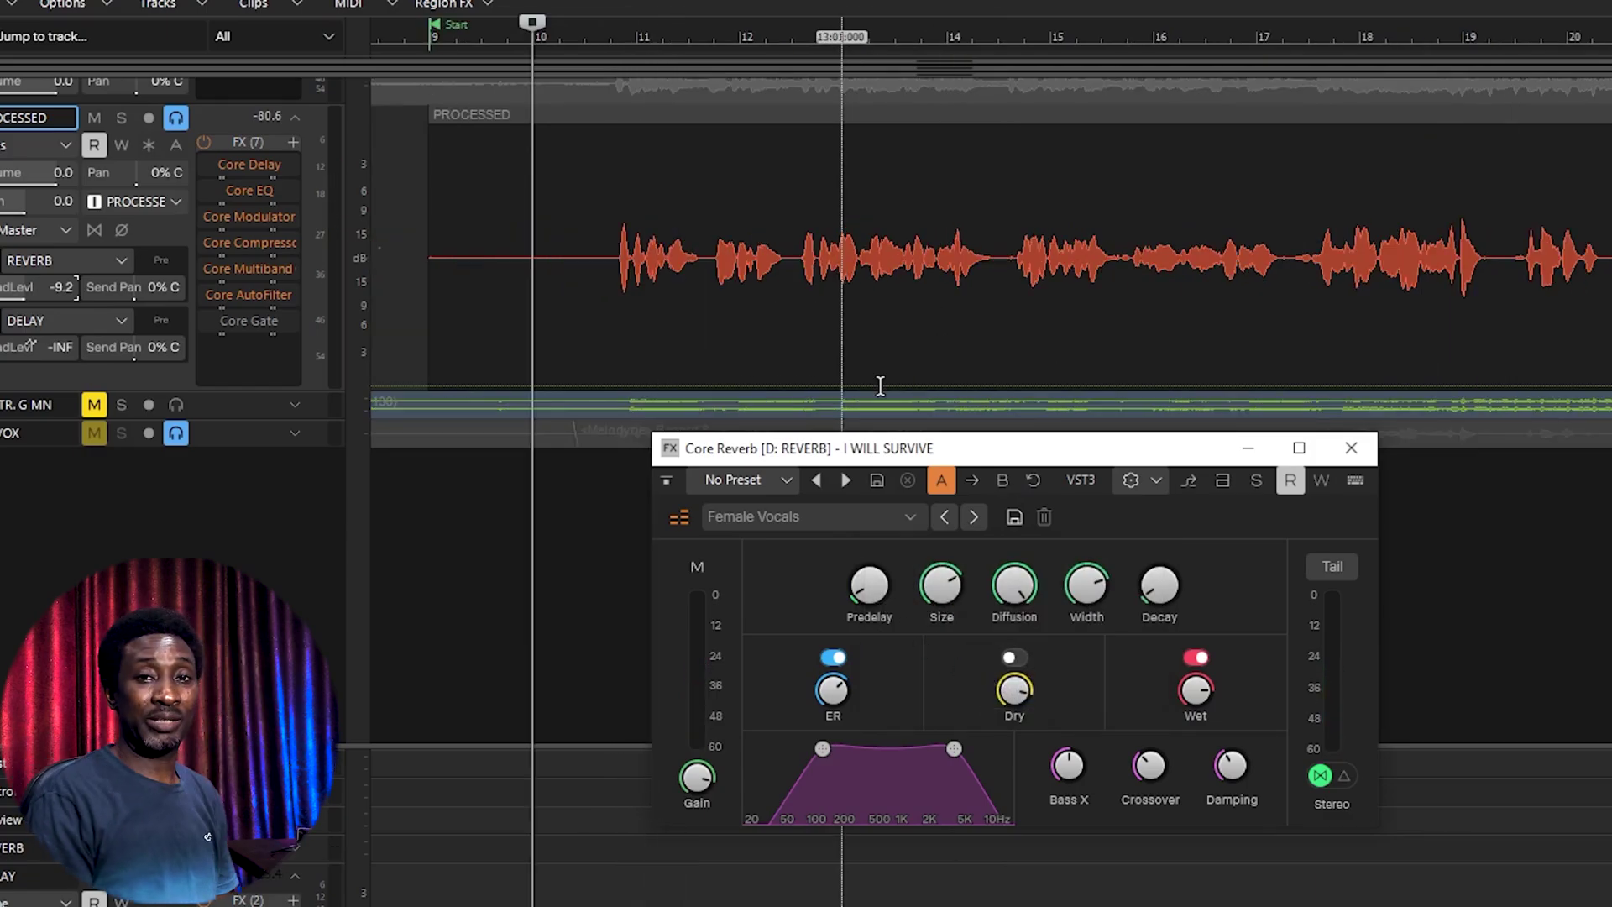
Step: Move the Core Reverb window slightly up and left, play from measure 10, and enable Tail
{"action": "left_click_drag", "start_coordinate": [905, 463], "coordinate": [867, 407]}
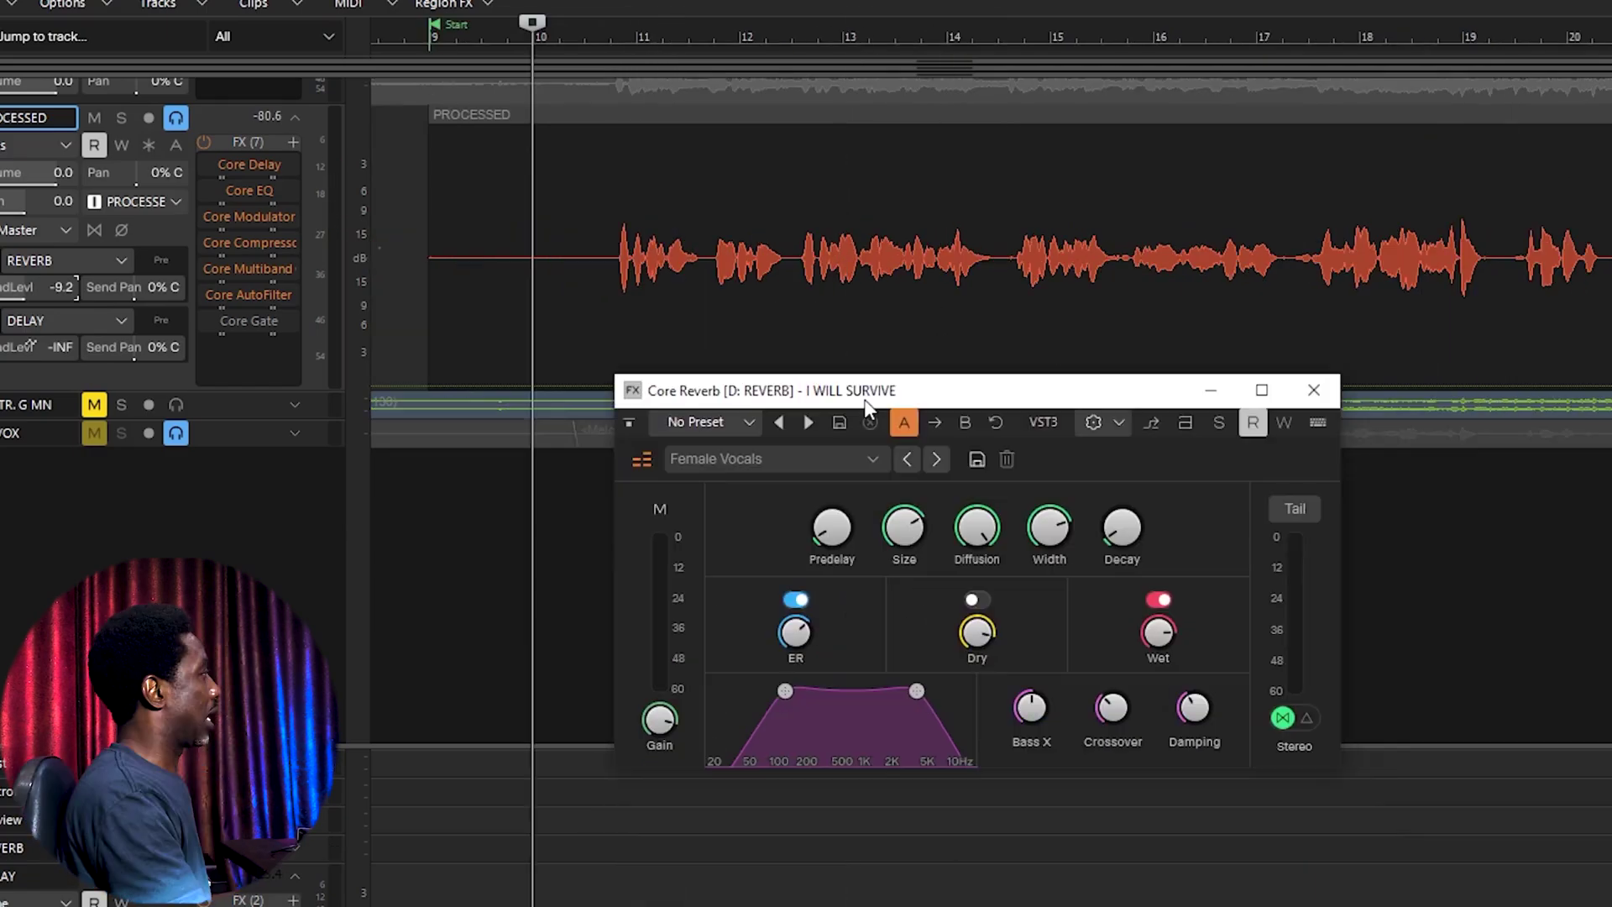
{"action": "mouse_move", "coordinate": [983, 635]}
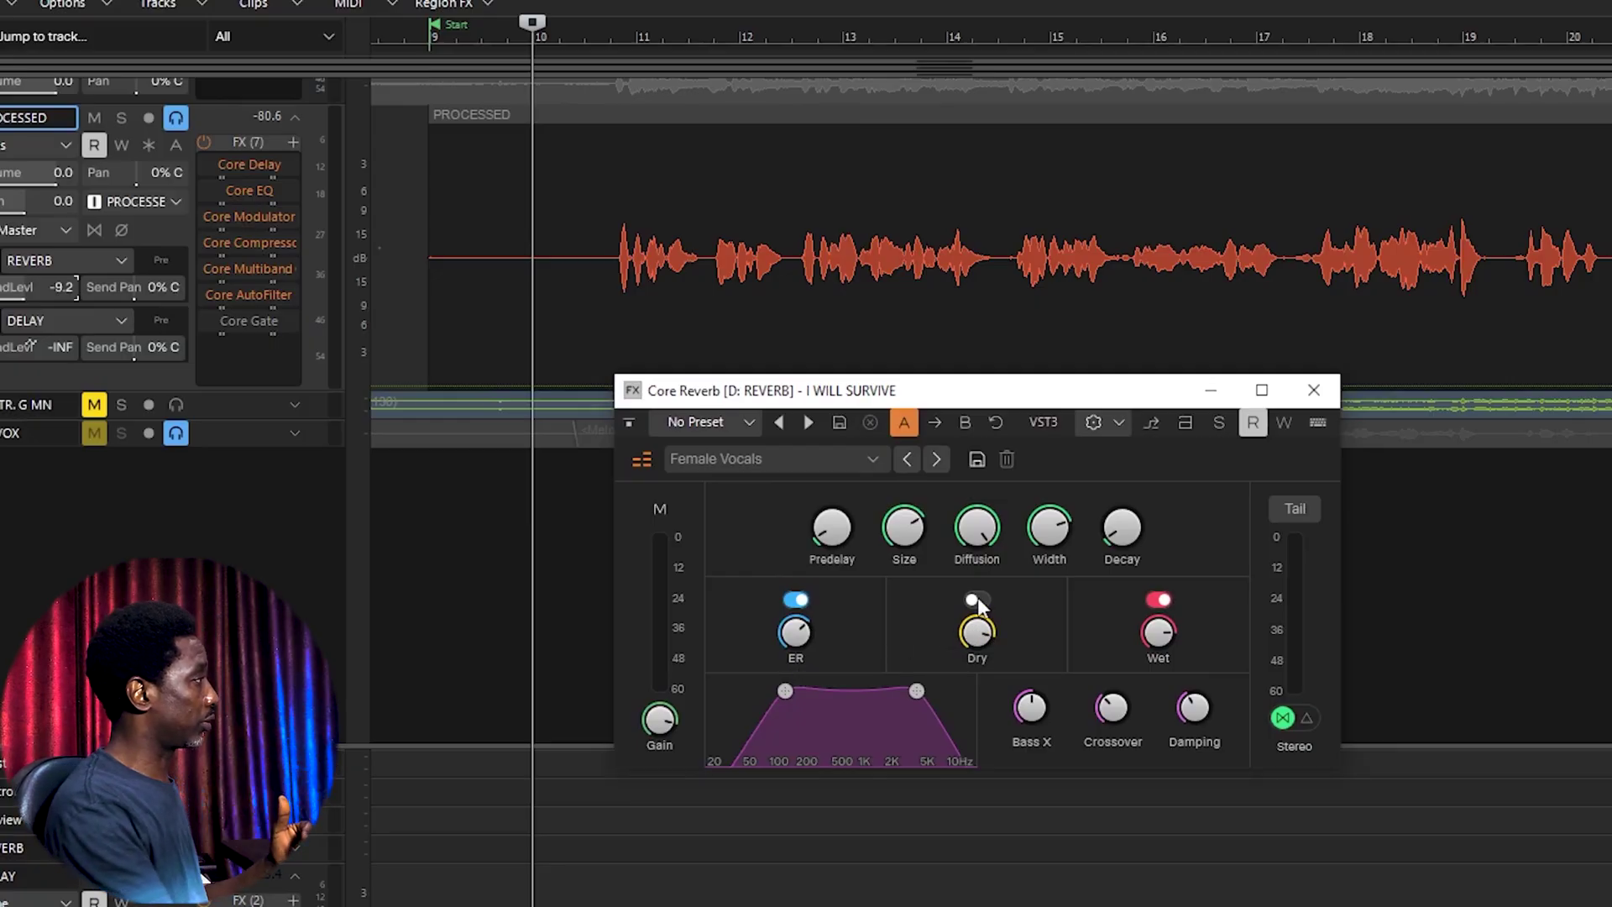
{"action": "key", "text": "space"}
{"action": "left_click", "coordinate": [1301, 512]}
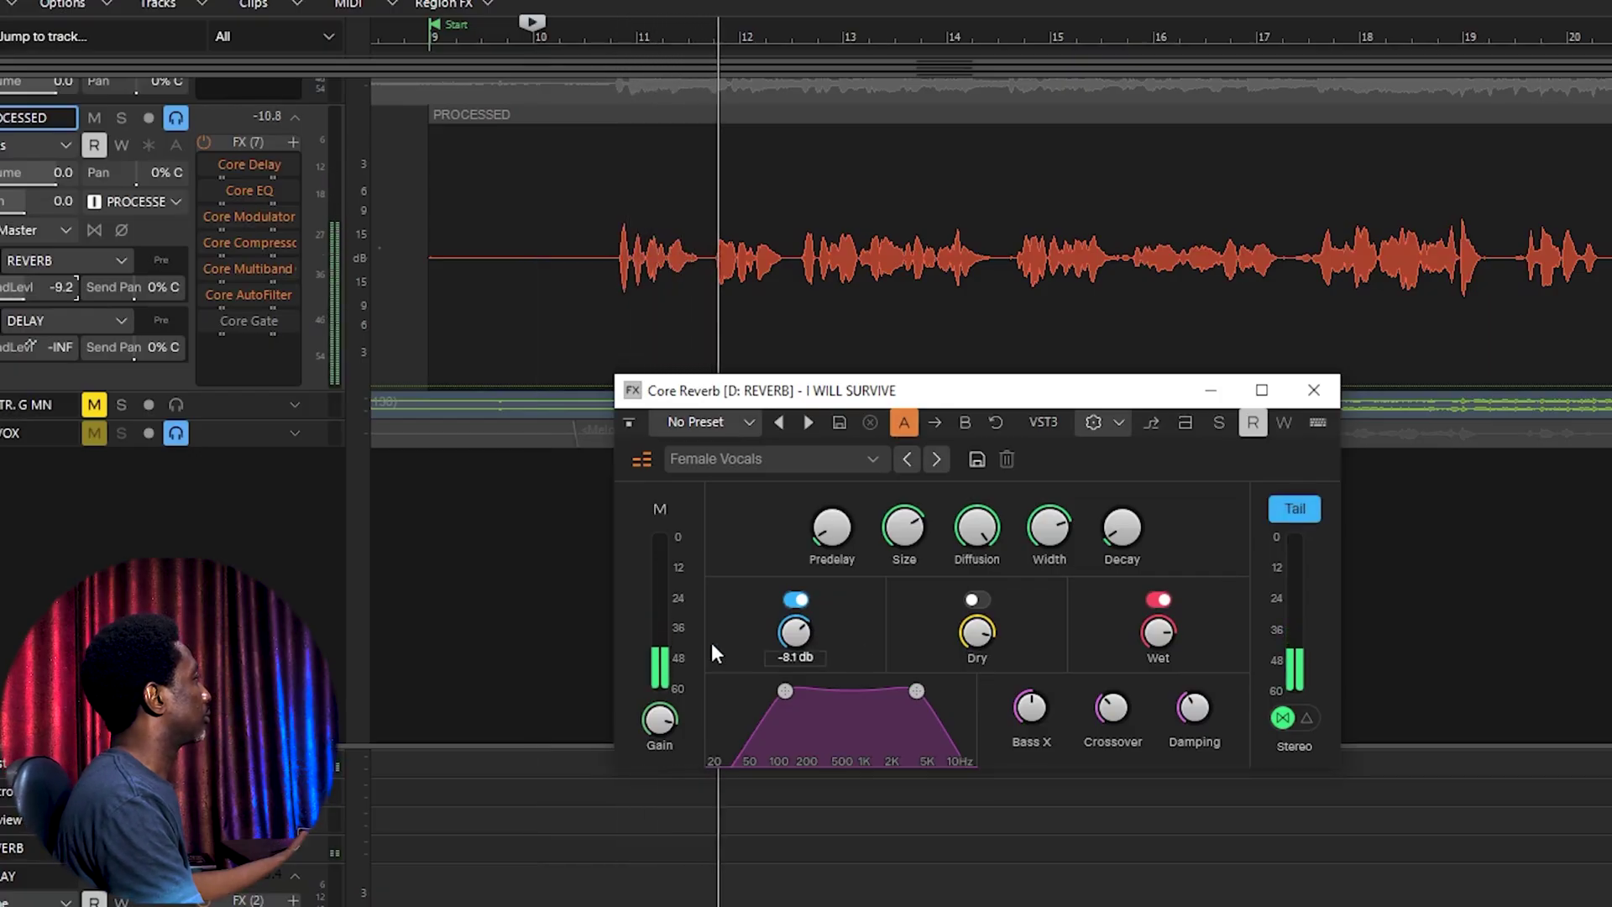
Step: Compare the reverb with Tail on and off, both soloed and in the mix, leaving Tail and solo off
{"action": "left_click", "coordinate": [1218, 422]}
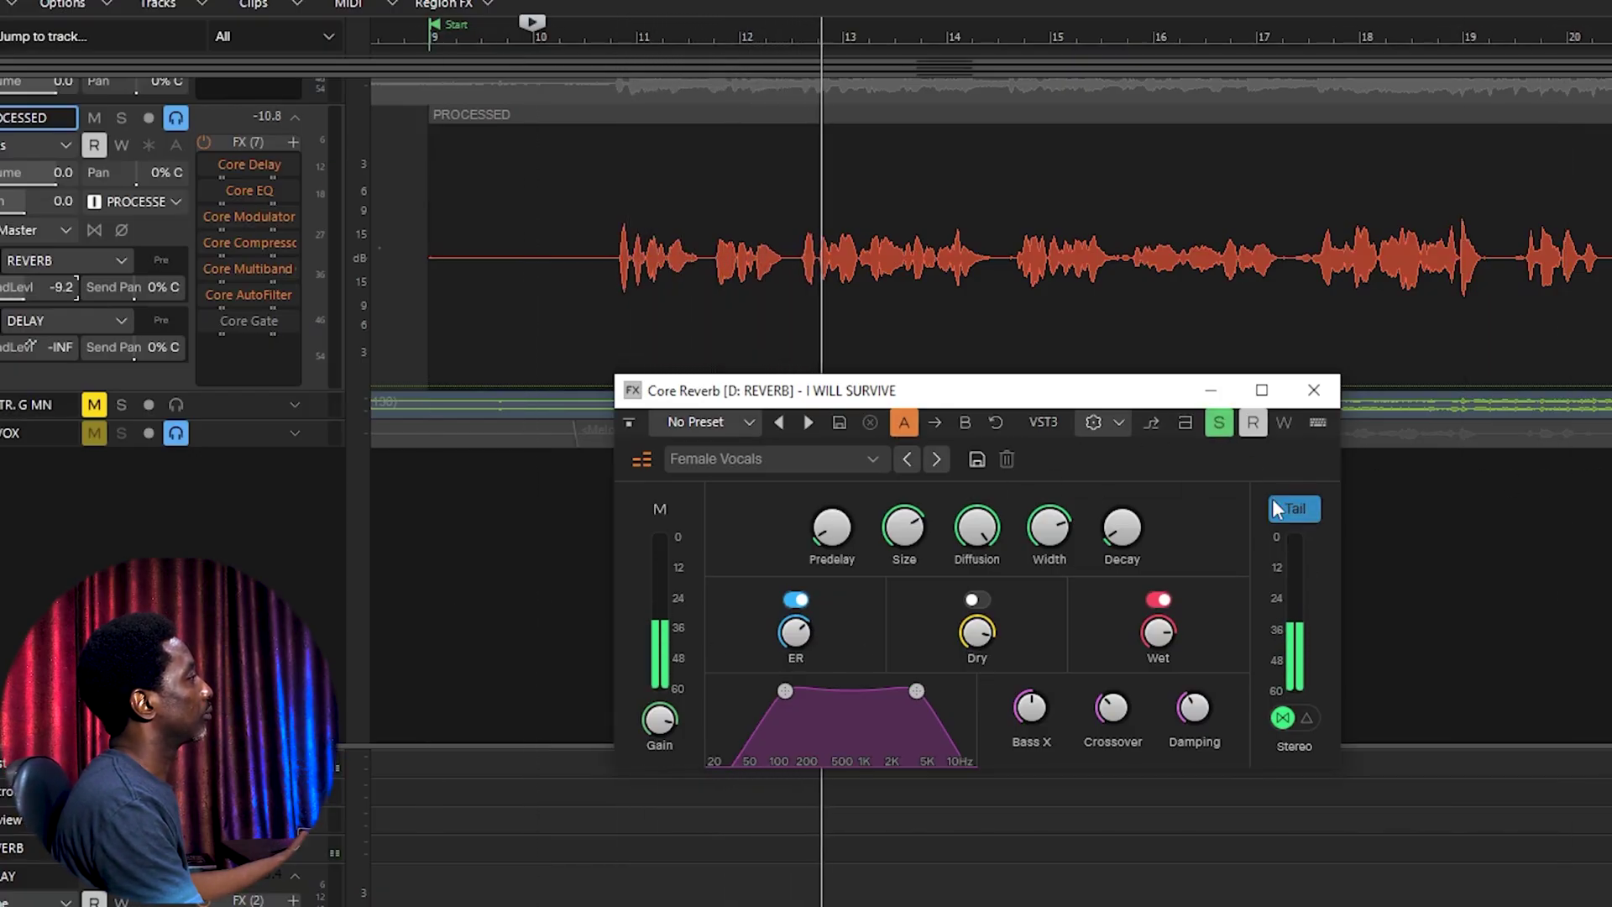
{"action": "left_click", "coordinate": [1305, 512]}
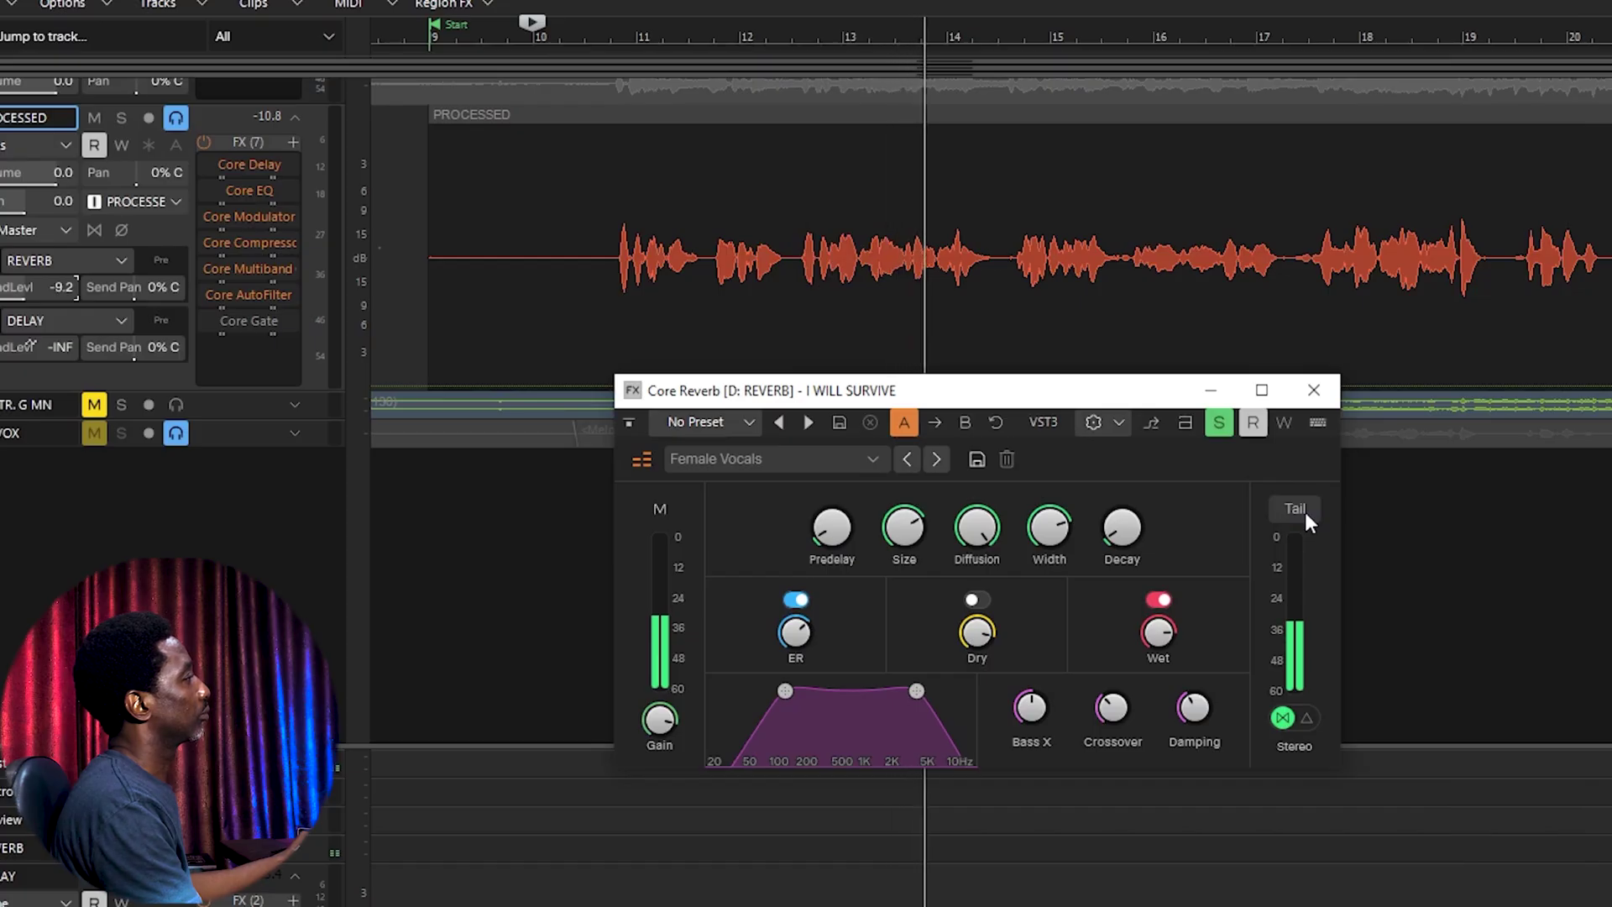
{"action": "left_click", "coordinate": [1218, 422]}
{"action": "left_click", "coordinate": [1305, 512]}
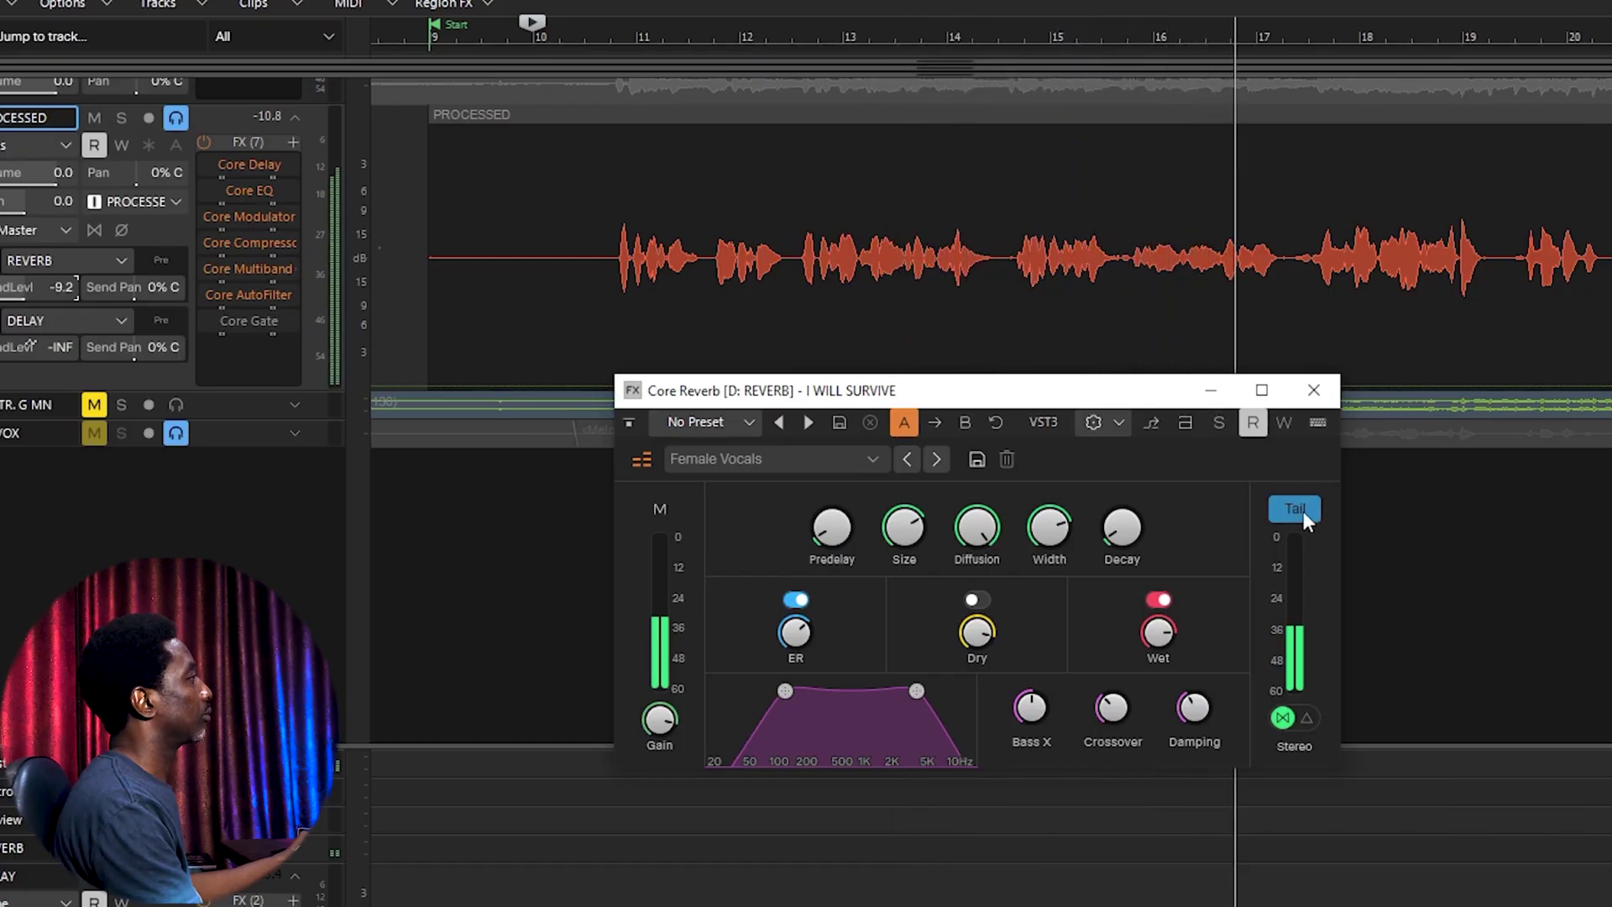
{"action": "left_click", "coordinate": [1303, 511]}
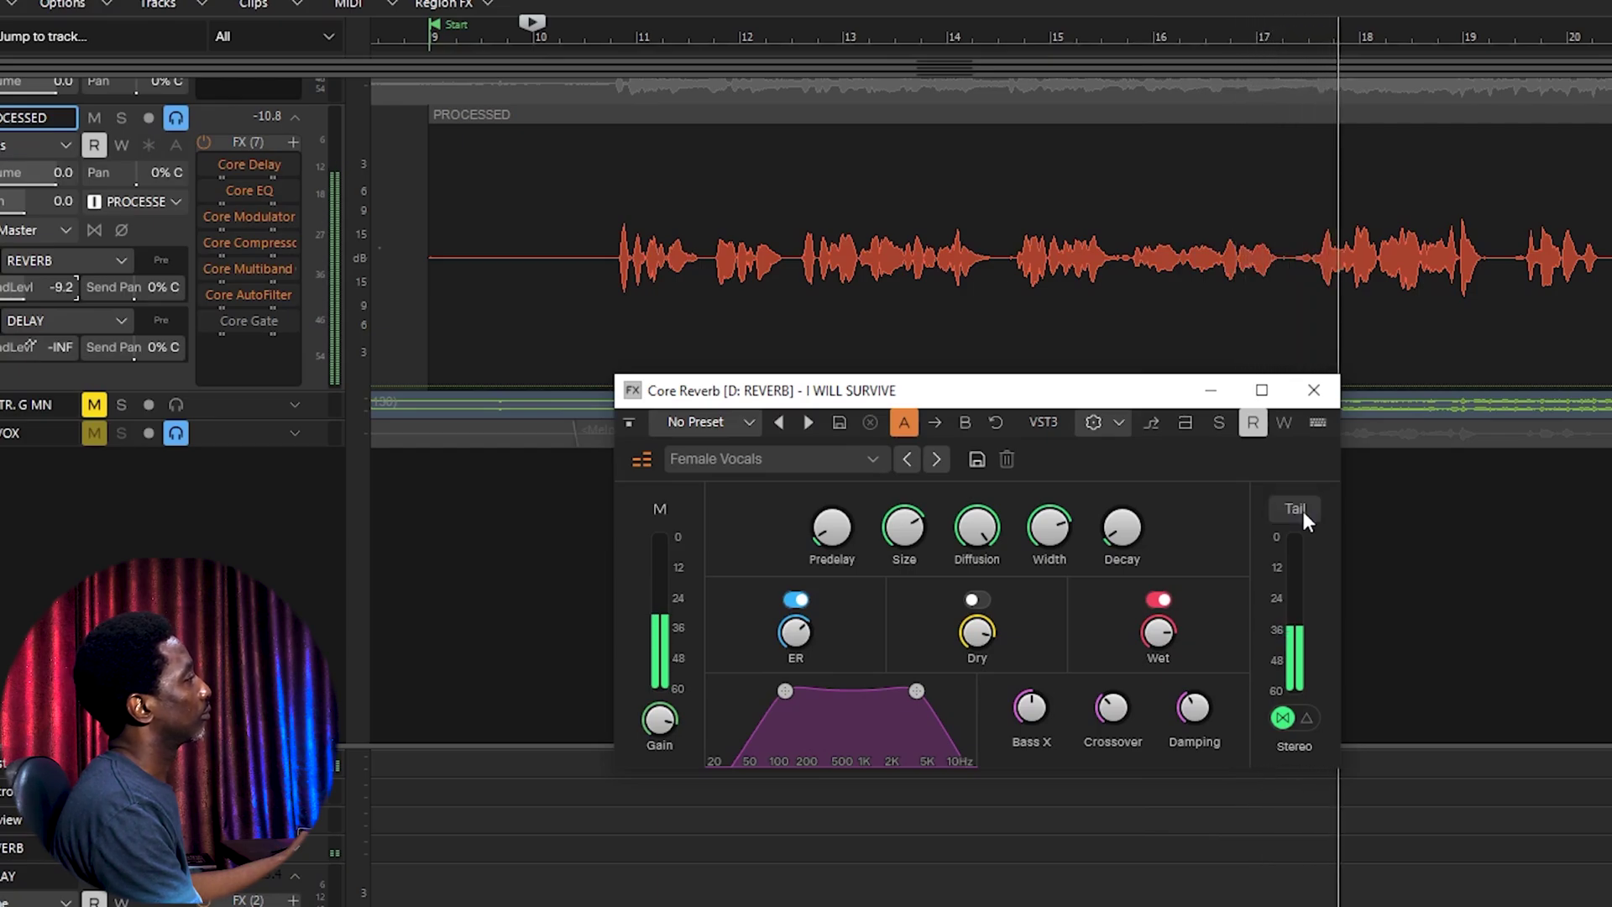